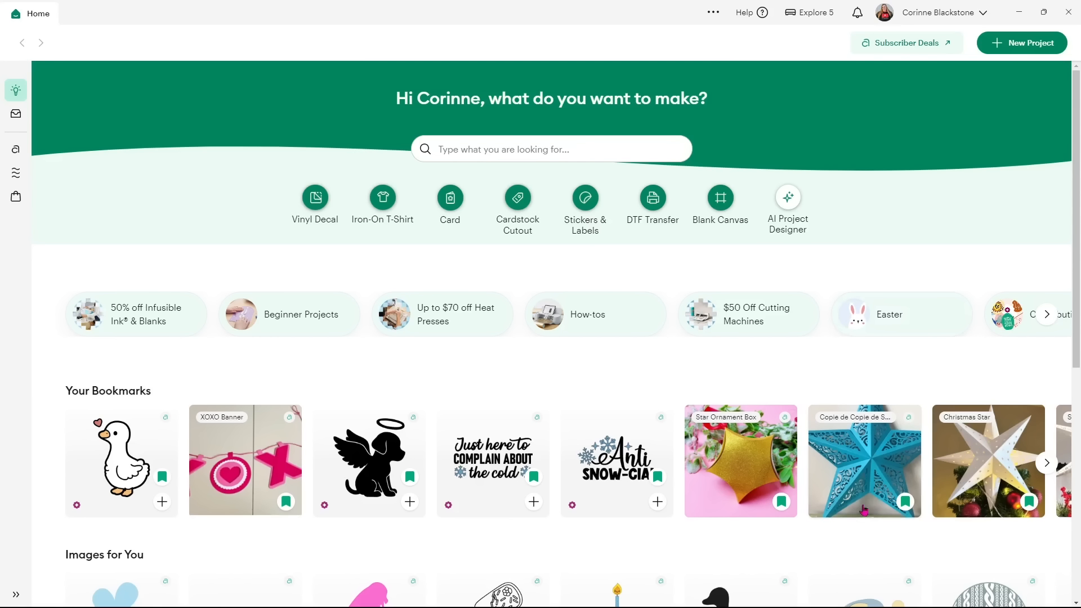
# Scroll the Home page and start a new project from the top-right corner.
pyautogui.scroll(-2, 858, 511)
pyautogui.scroll(-3, 858, 511)
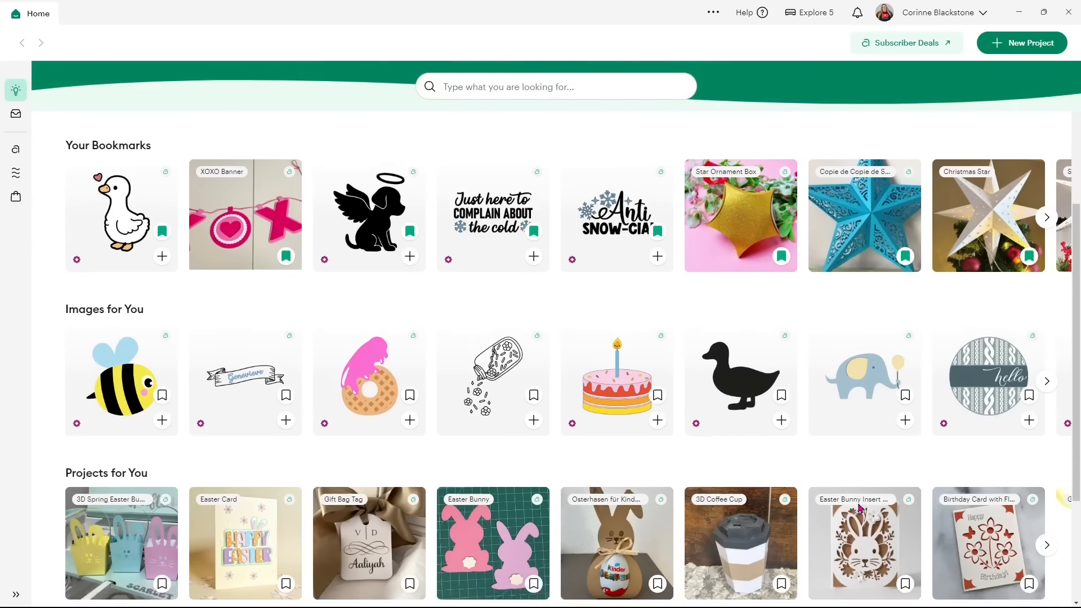
pyautogui.scroll(4, 859, 508)
pyautogui.scroll(1, 859, 505)
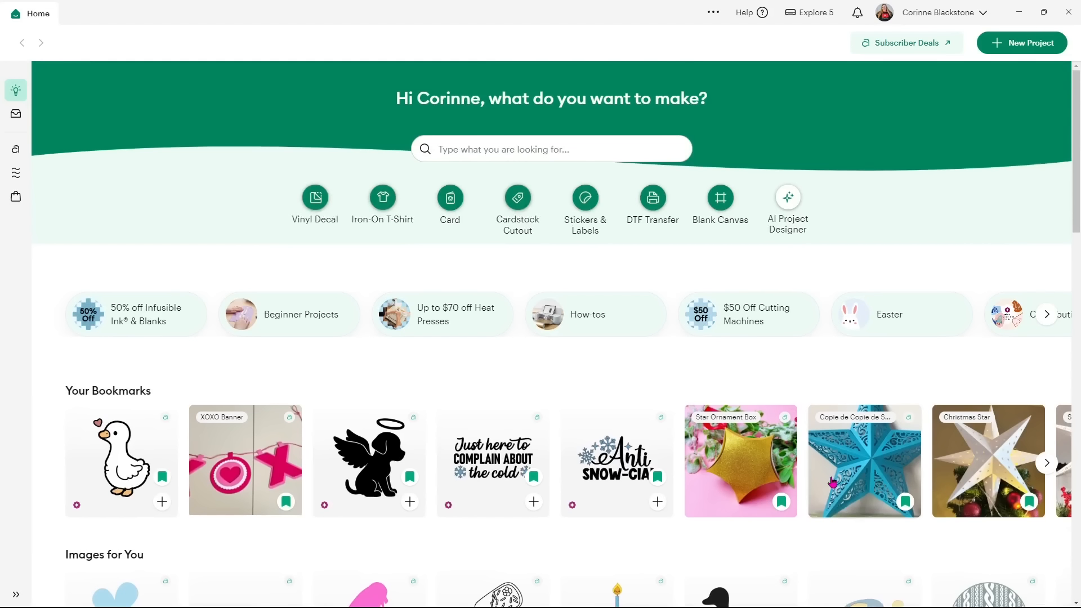
pyautogui.click(1011, 46)
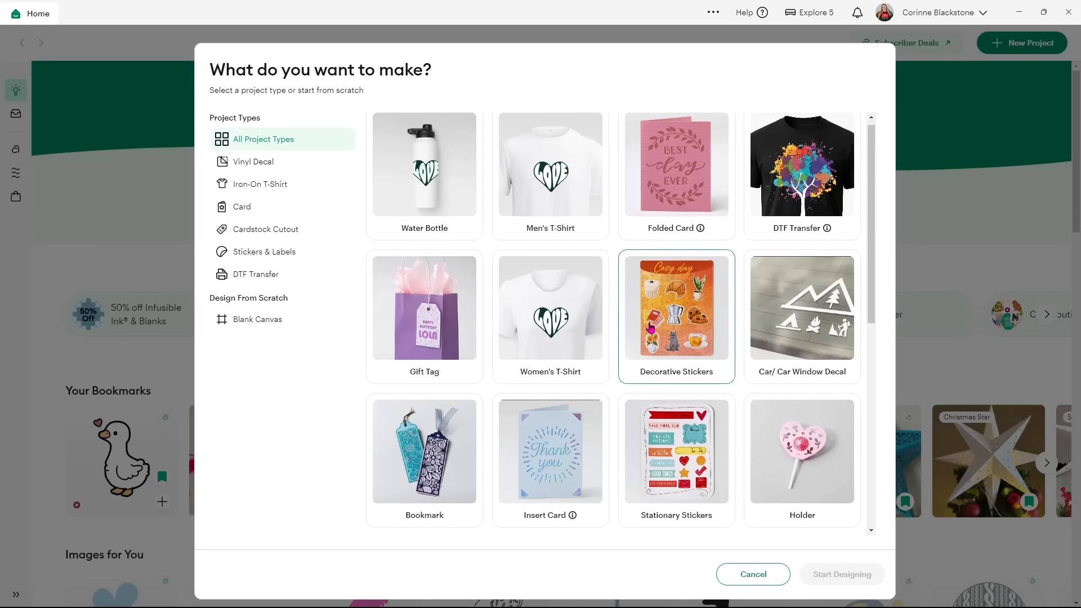
# Browse the project types and pick Blank Canvas under Design From Scratch.
pyautogui.scroll(-3, 619, 327)
pyautogui.scroll(-5, 581, 339)
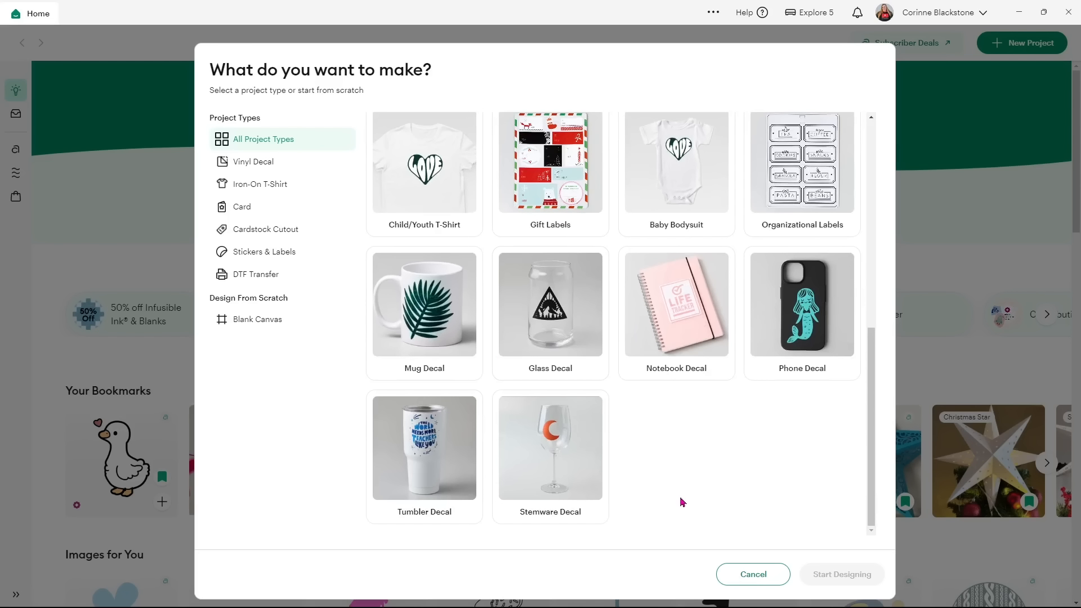
pyautogui.scroll(4, 682, 502)
pyautogui.scroll(4, 682, 502)
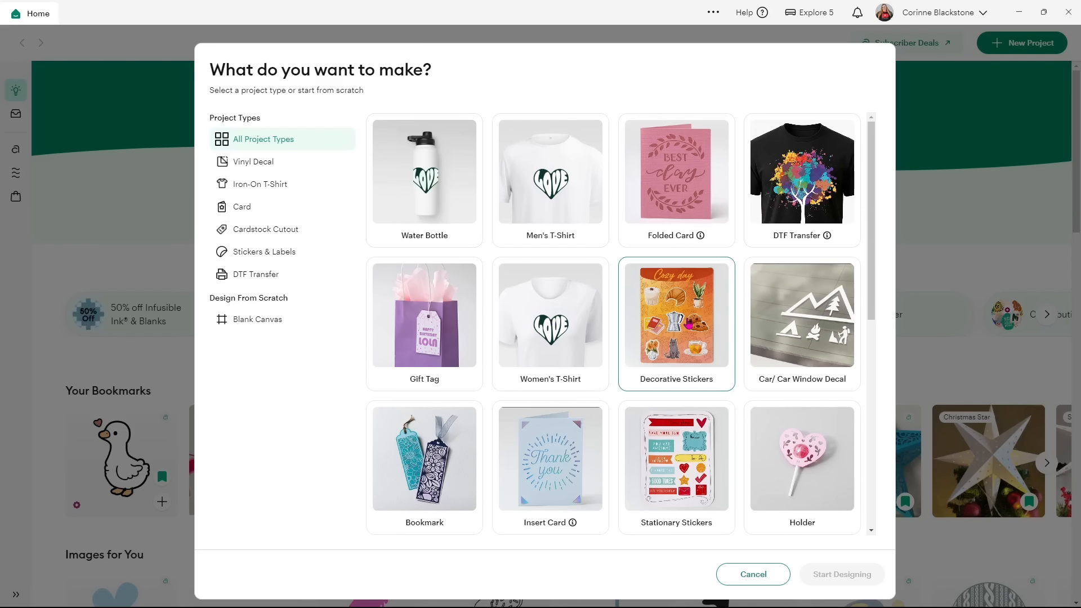
pyautogui.scroll(-1, 688, 323)
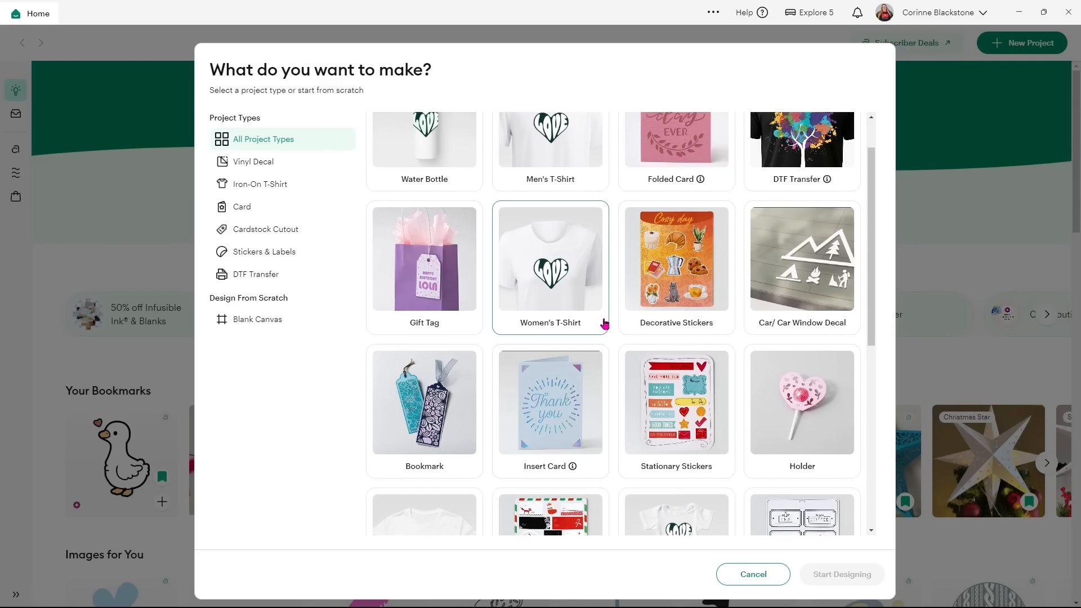
pyautogui.scroll(1, 605, 322)
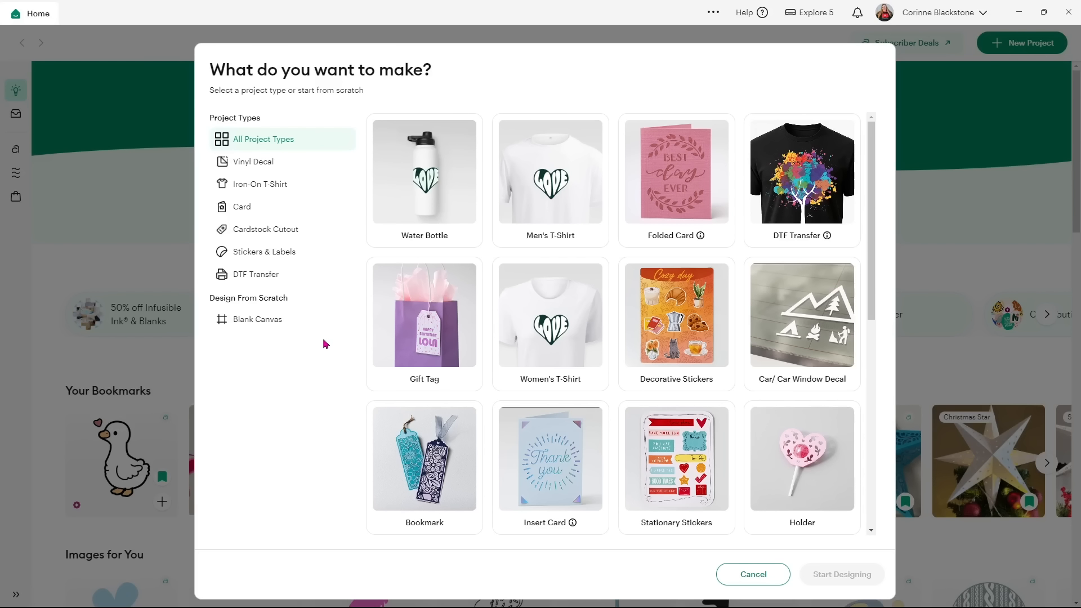
pyautogui.click(250, 325)
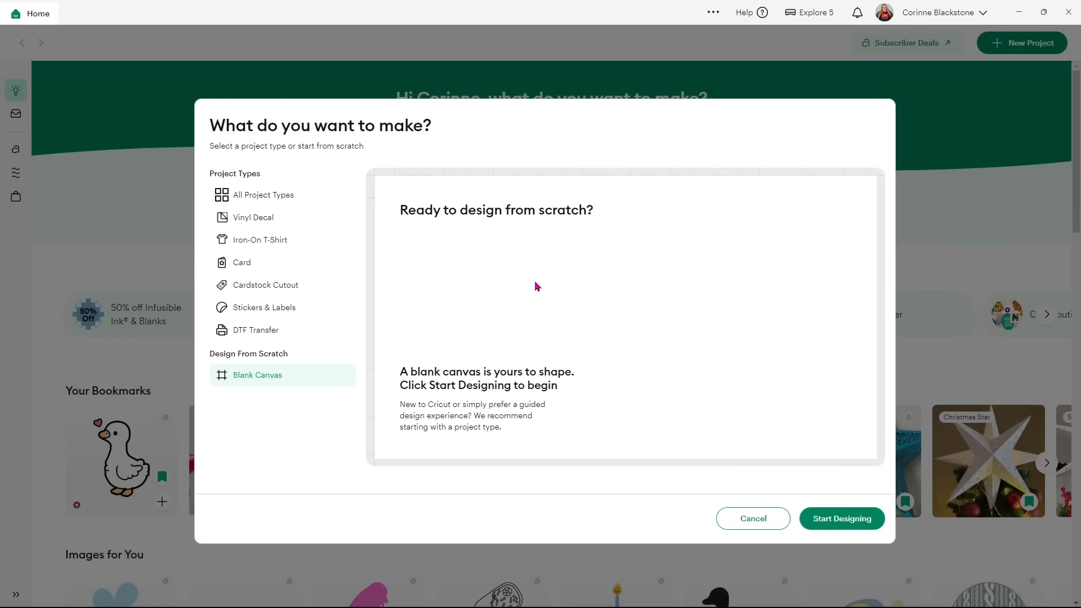
# Start designing on the blank canvas and collapse the Images panel to widen it.
pyautogui.click(857, 516)
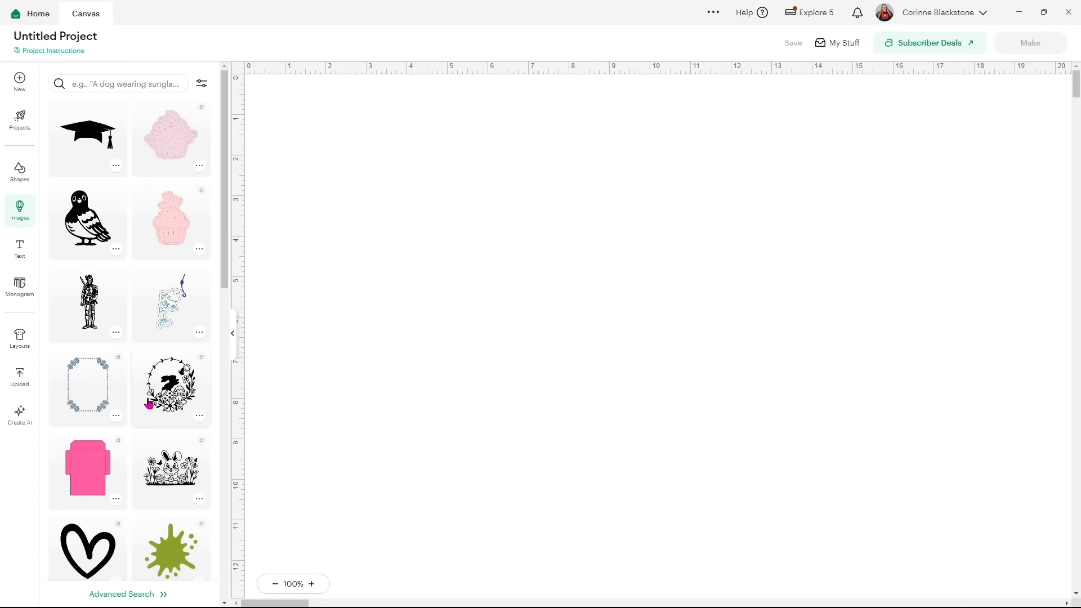
pyautogui.scroll(-7, 148, 403)
pyautogui.scroll(-1, 144, 403)
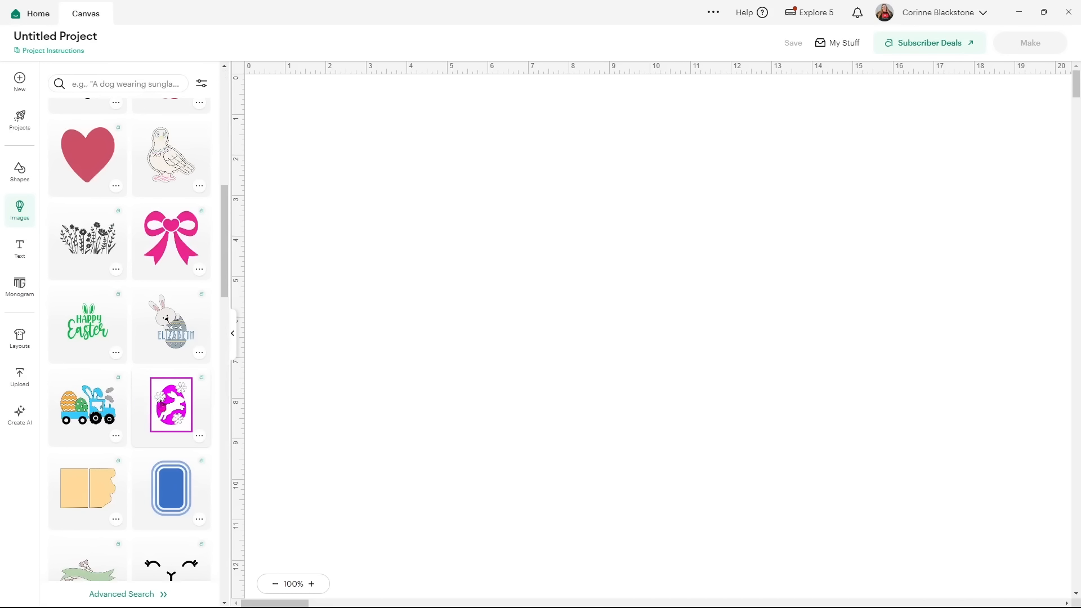
pyautogui.click(233, 340)
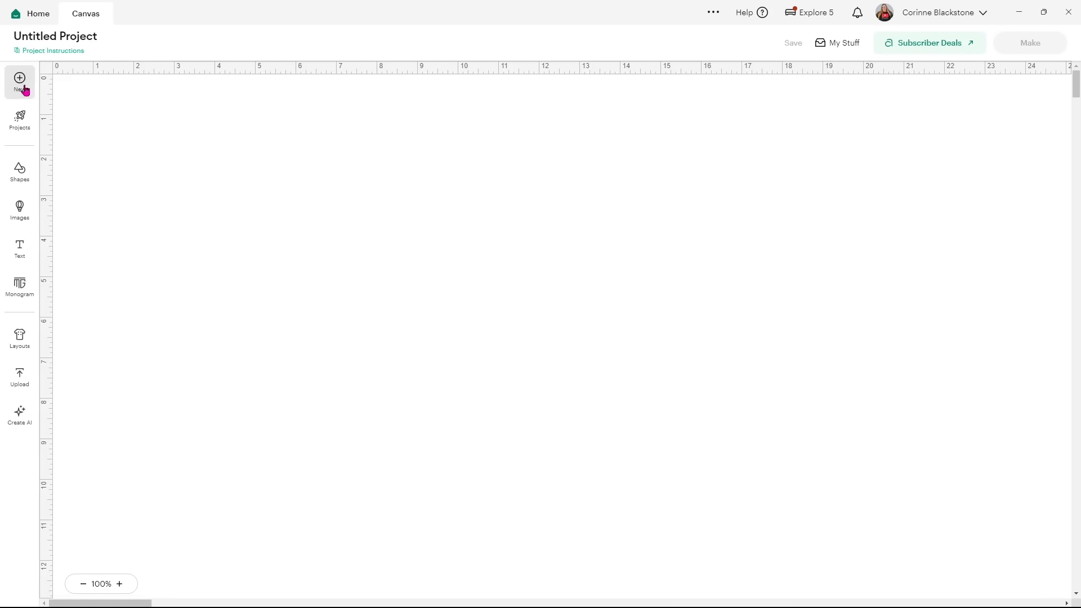
# Browse the ready-made Projects library.
pyautogui.click(23, 119)
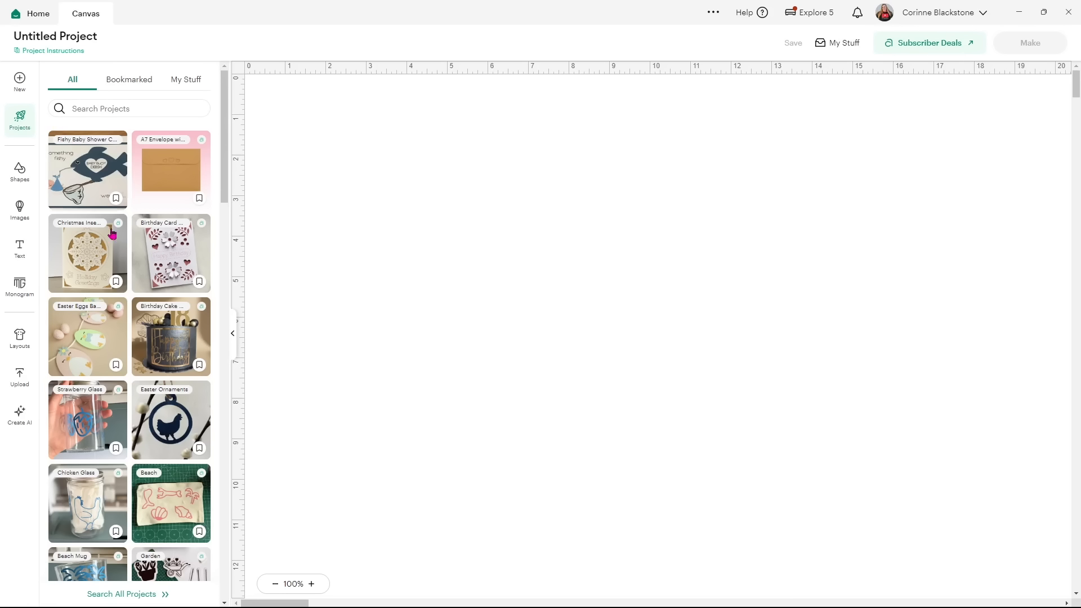
pyautogui.scroll(-5, 139, 313)
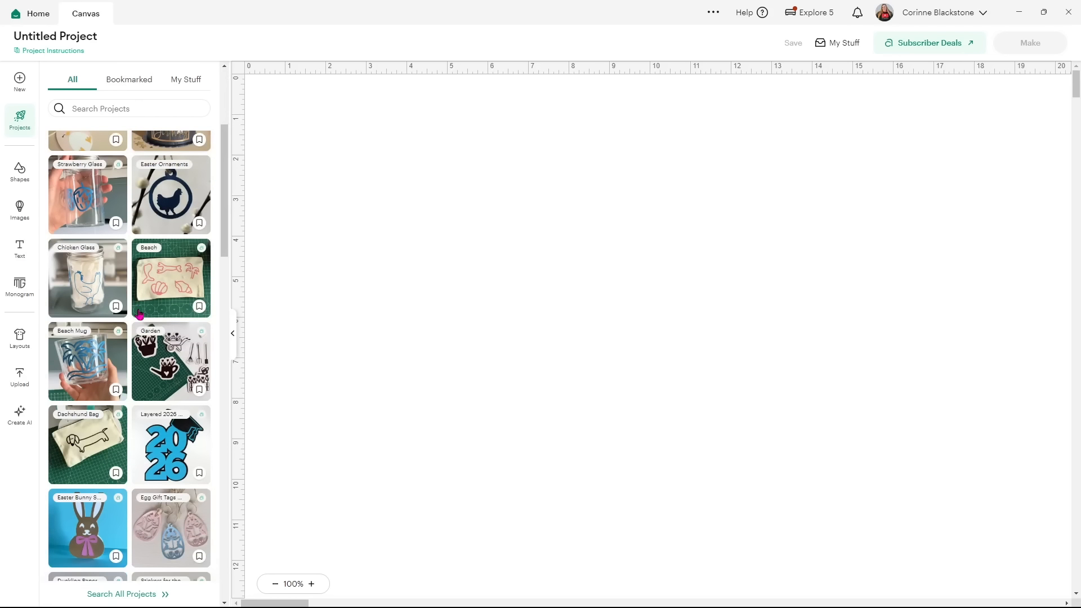
pyautogui.scroll(-3, 140, 313)
pyautogui.scroll(7, 93, 269)
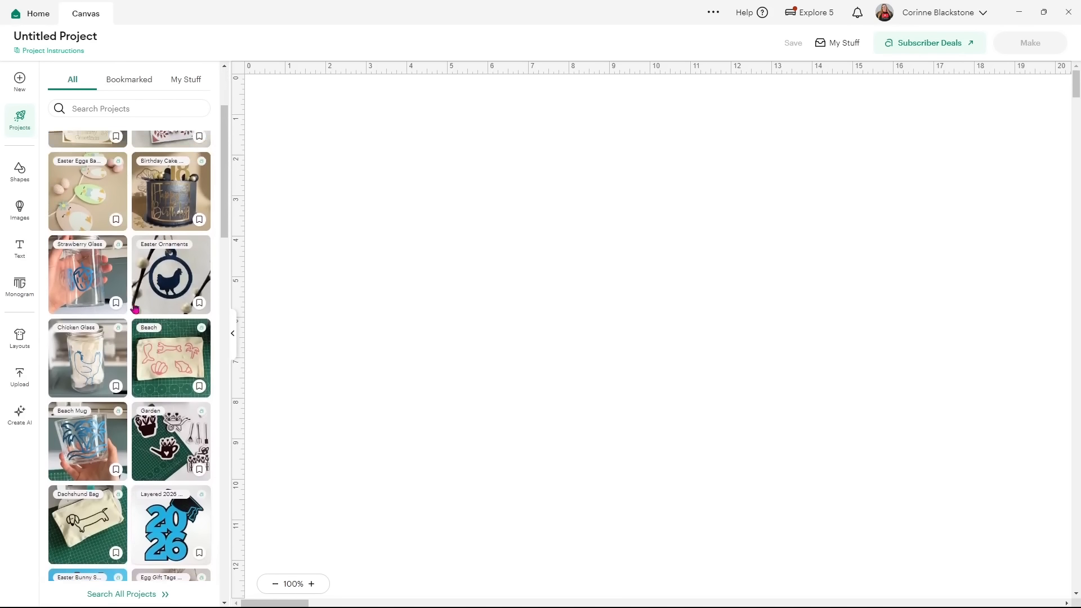
pyautogui.scroll(1, 93, 269)
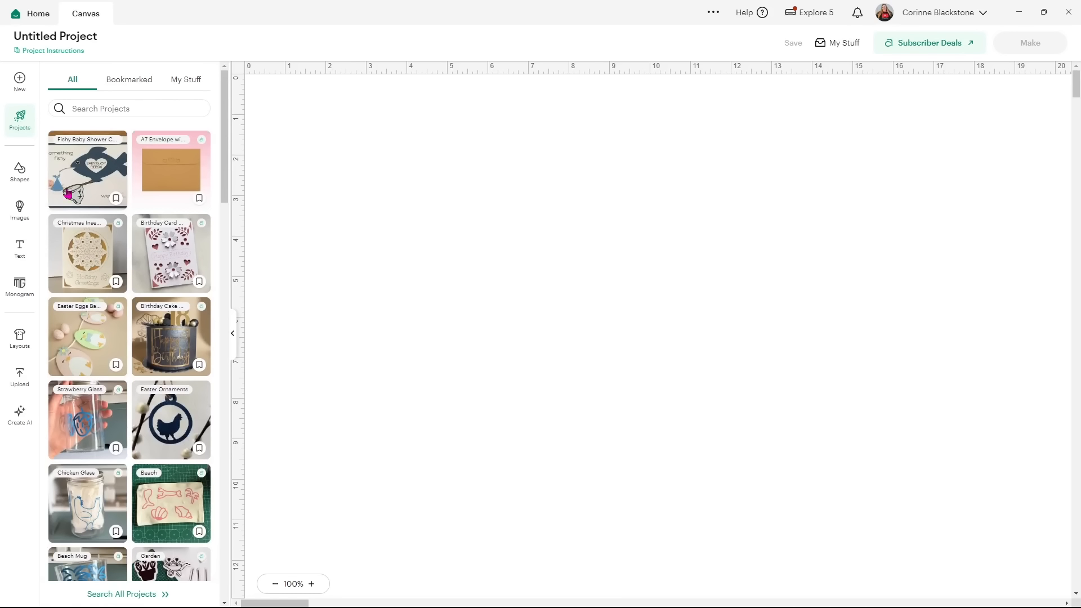
# Scroll through the Shapes library and bring up the Images library.
pyautogui.click(28, 178)
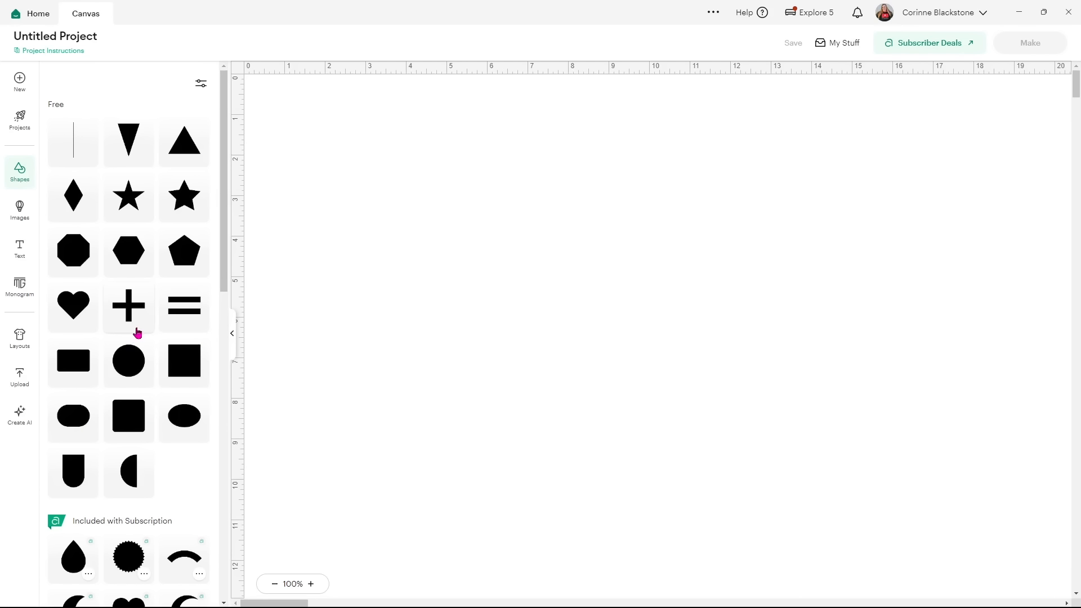
pyautogui.scroll(-4, 137, 333)
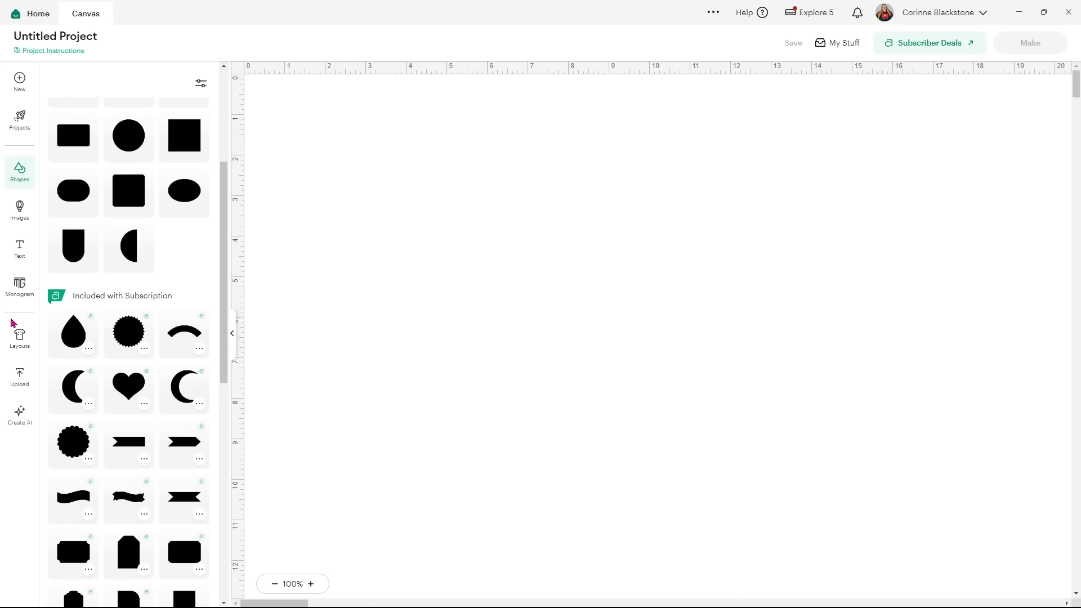
pyautogui.scroll(-2, 121, 355)
pyautogui.scroll(-7, 130, 369)
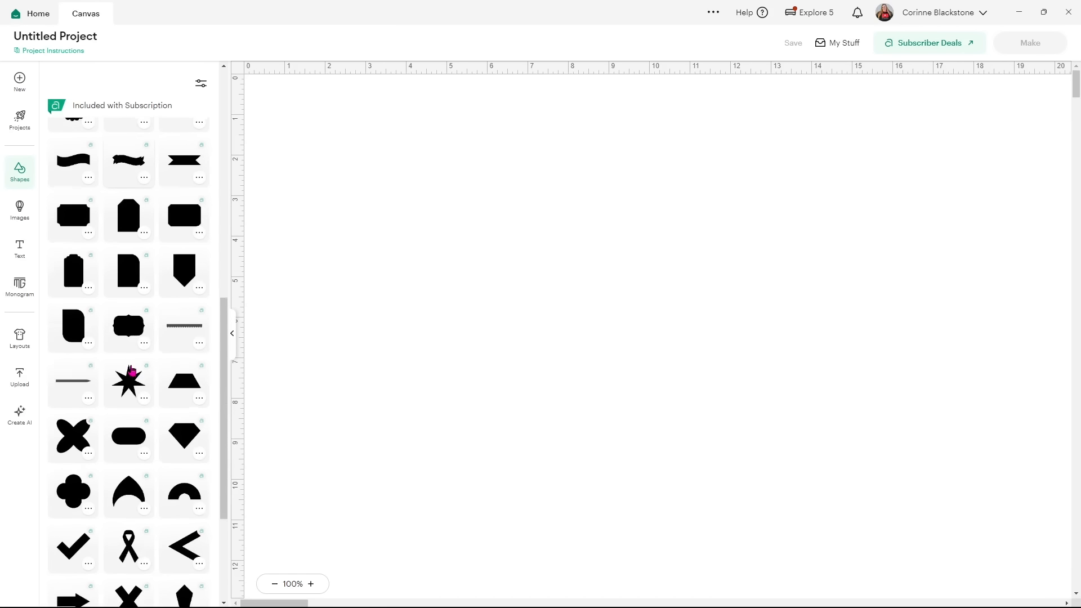
pyautogui.scroll(13, 131, 370)
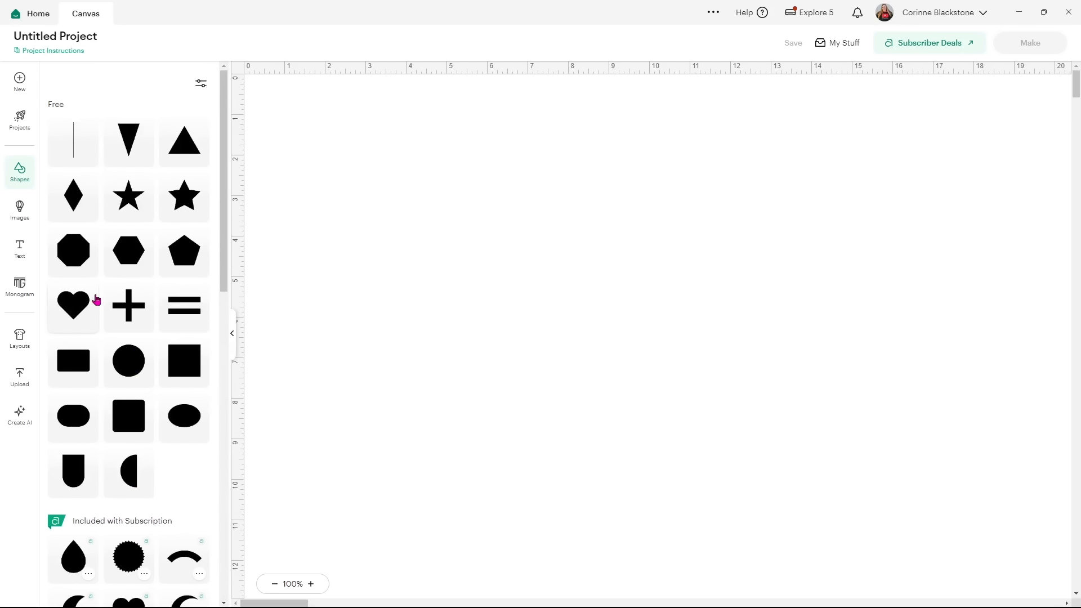
pyautogui.click(12, 216)
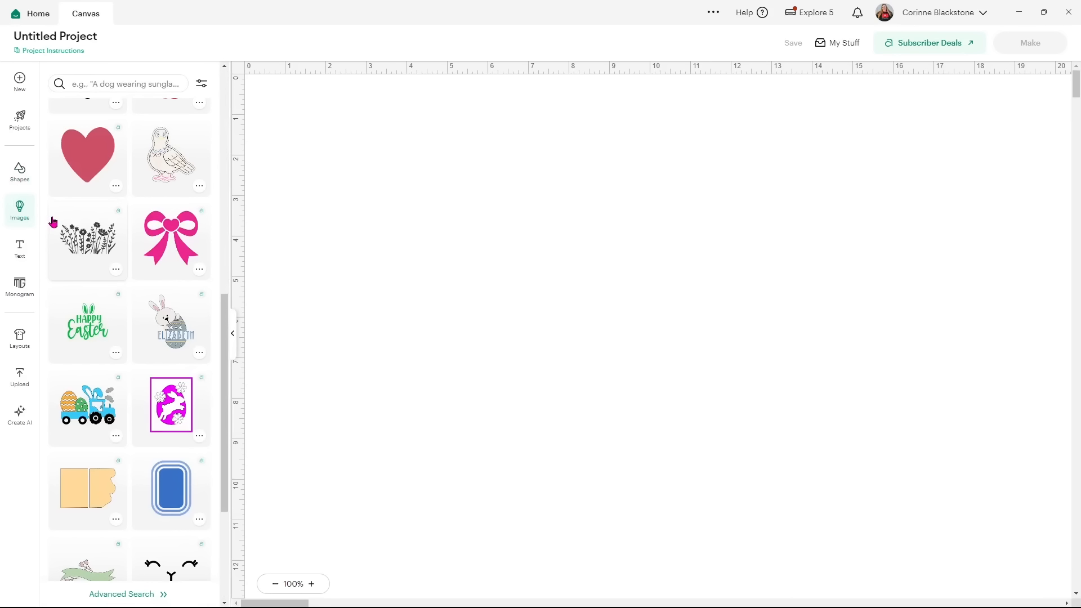
# Add a text box, then tour the Monogram, Layouts, Upload and Create AI panels.
pyautogui.click(23, 250)
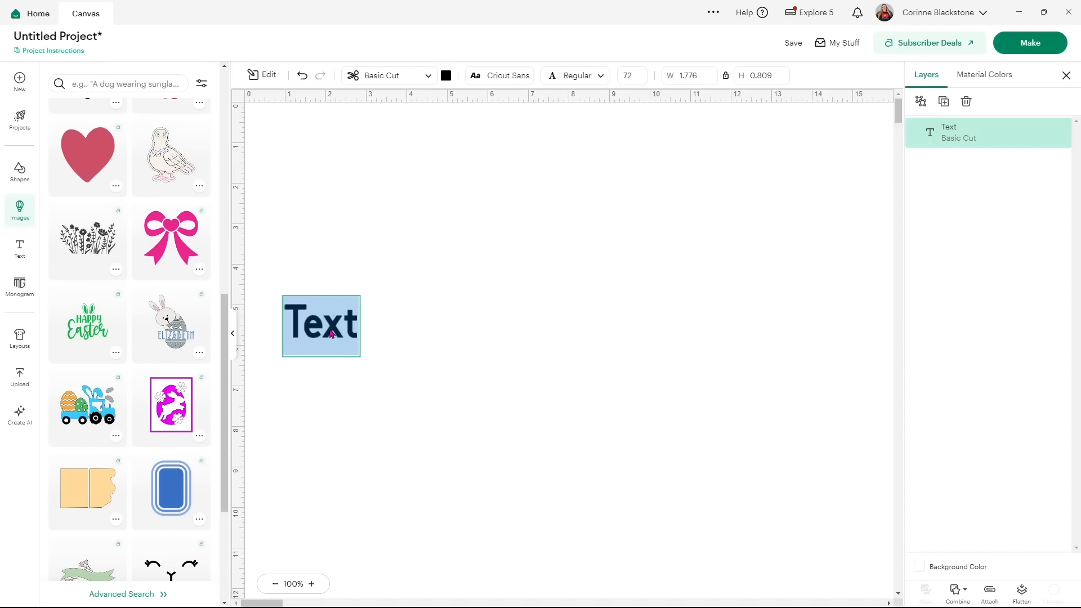
pyautogui.click(19, 286)
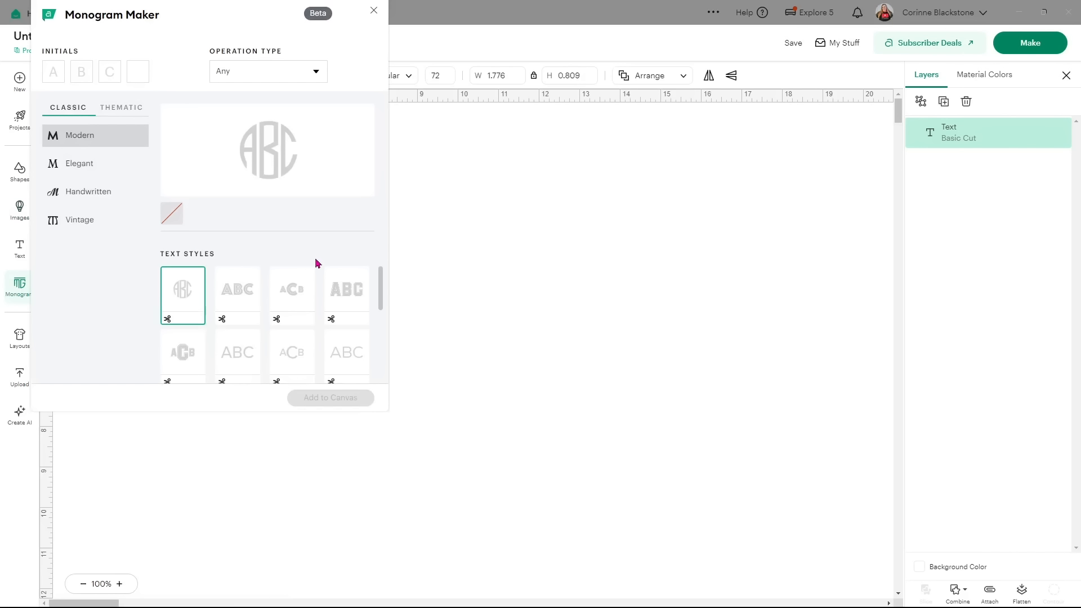
pyautogui.click(373, 11)
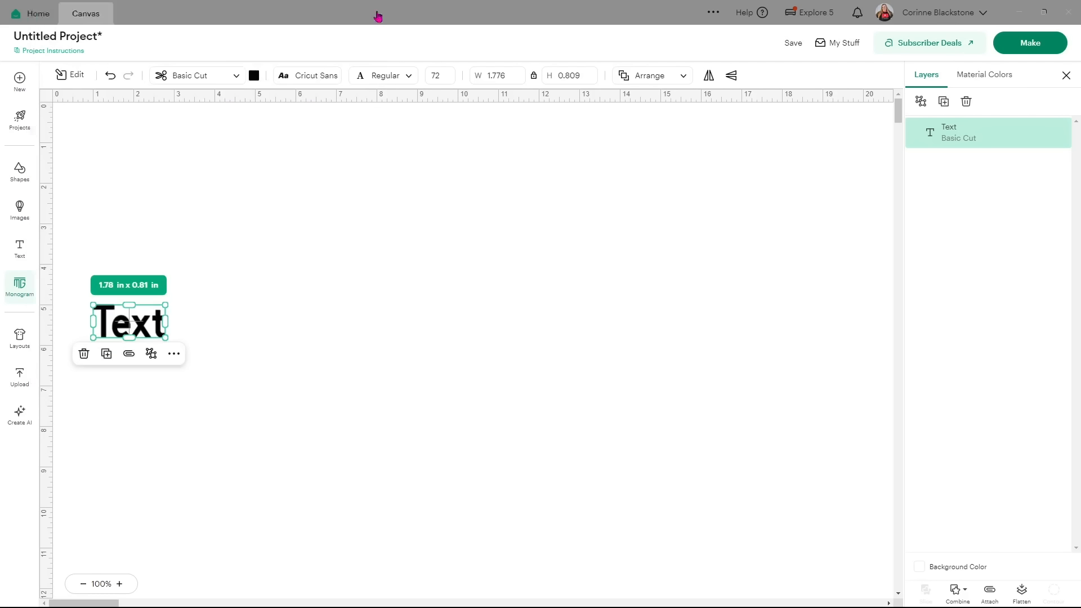
pyautogui.click(21, 351)
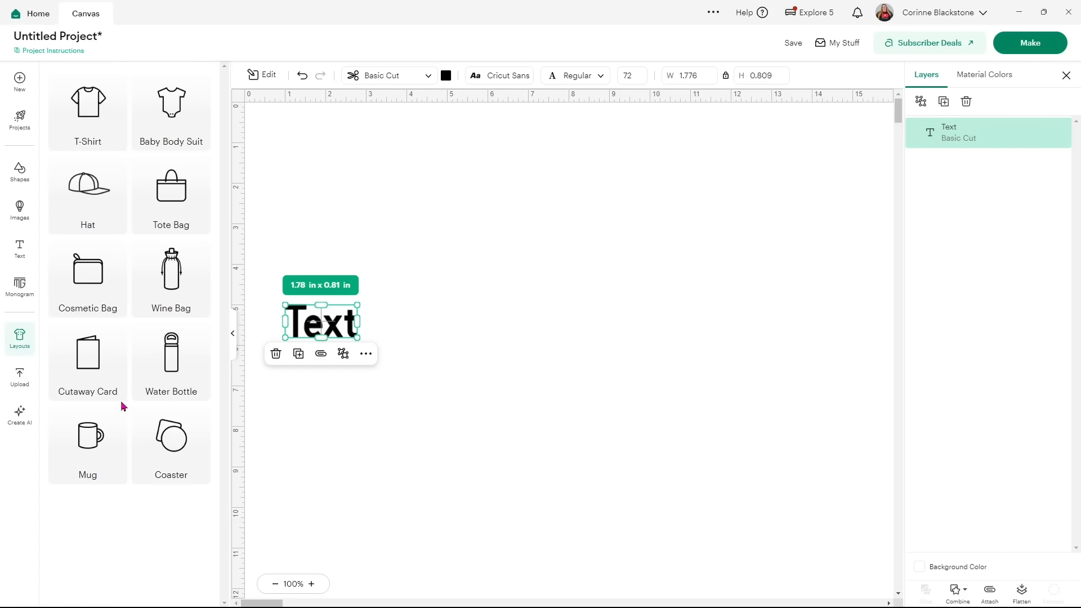
pyautogui.click(18, 383)
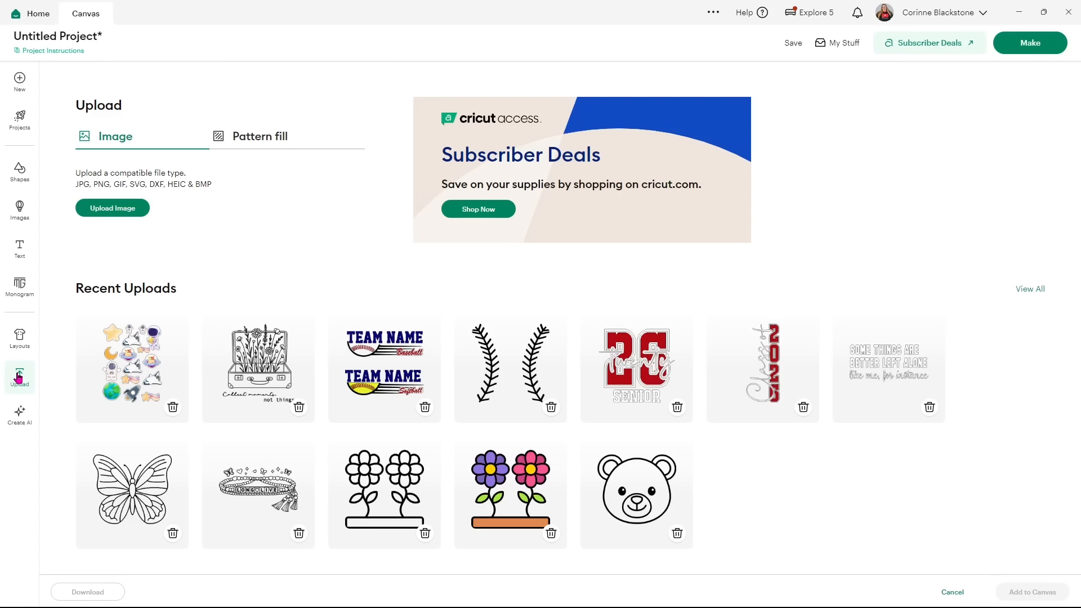
pyautogui.click(19, 423)
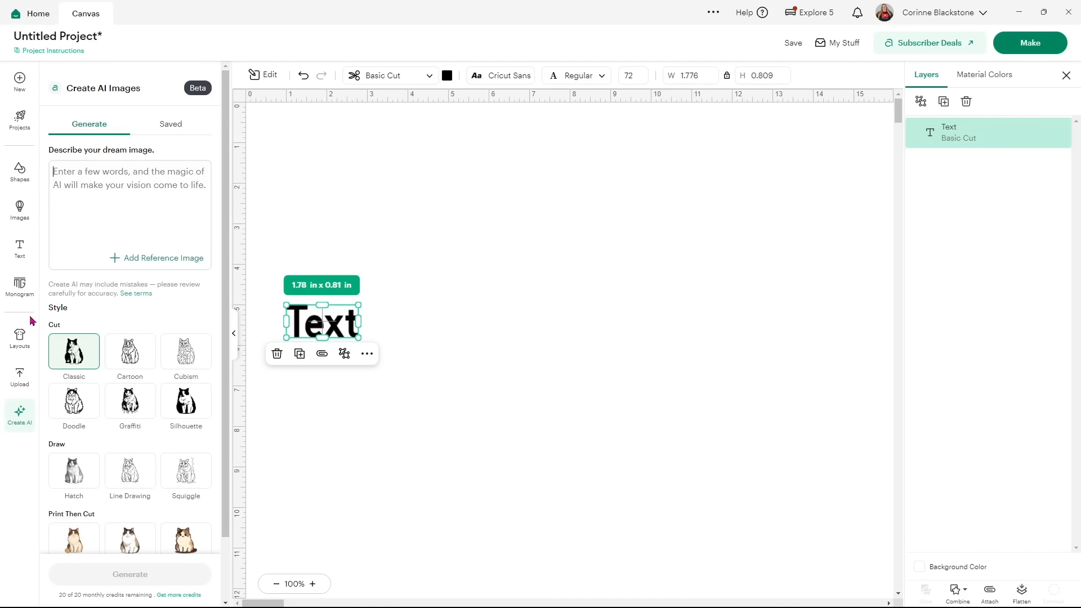
# Add a second text box, delete the extra copy, and enlarge the text toward the centre.
pyautogui.click(20, 250)
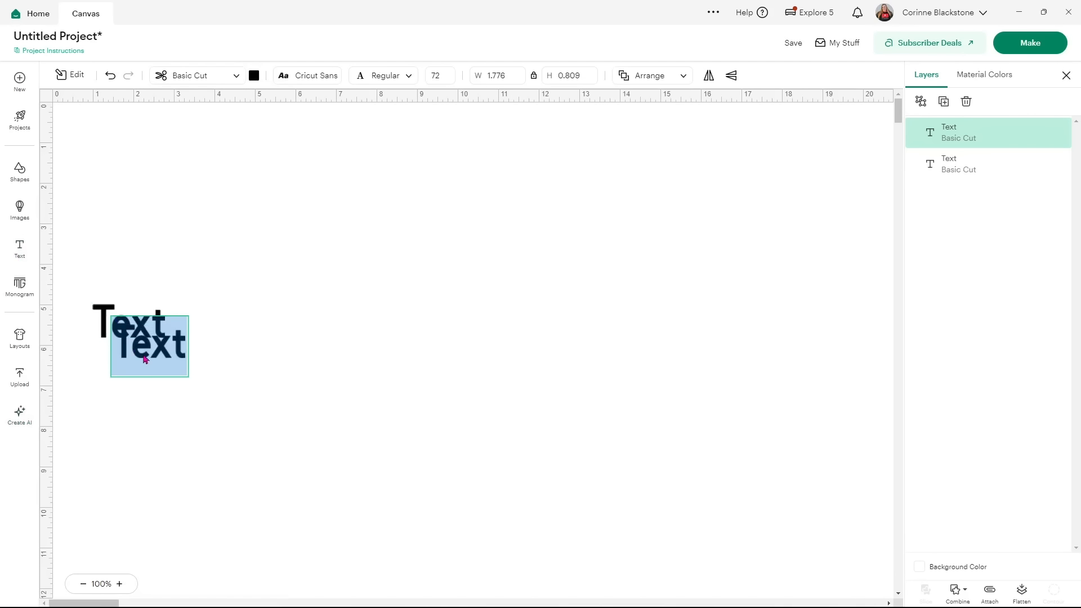
pyautogui.click(115, 341)
pyautogui.moveTo(130, 346); pyautogui.dragTo(354, 292)
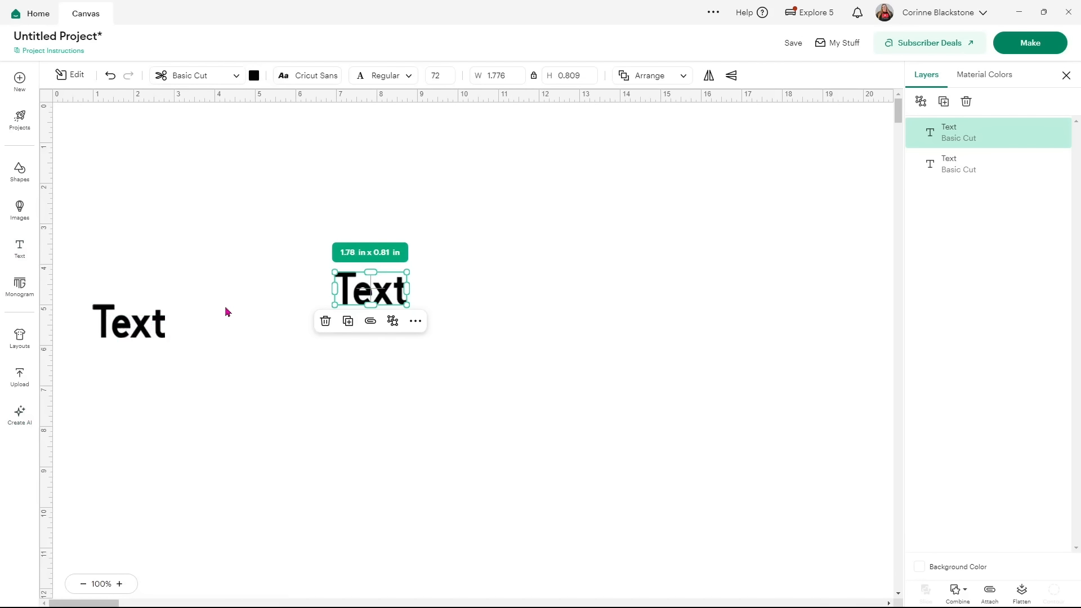
pyautogui.press('Delete')
pyautogui.hotkey('ctrl', 'a')
pyautogui.moveTo(123, 321); pyautogui.dragTo(559, 361)
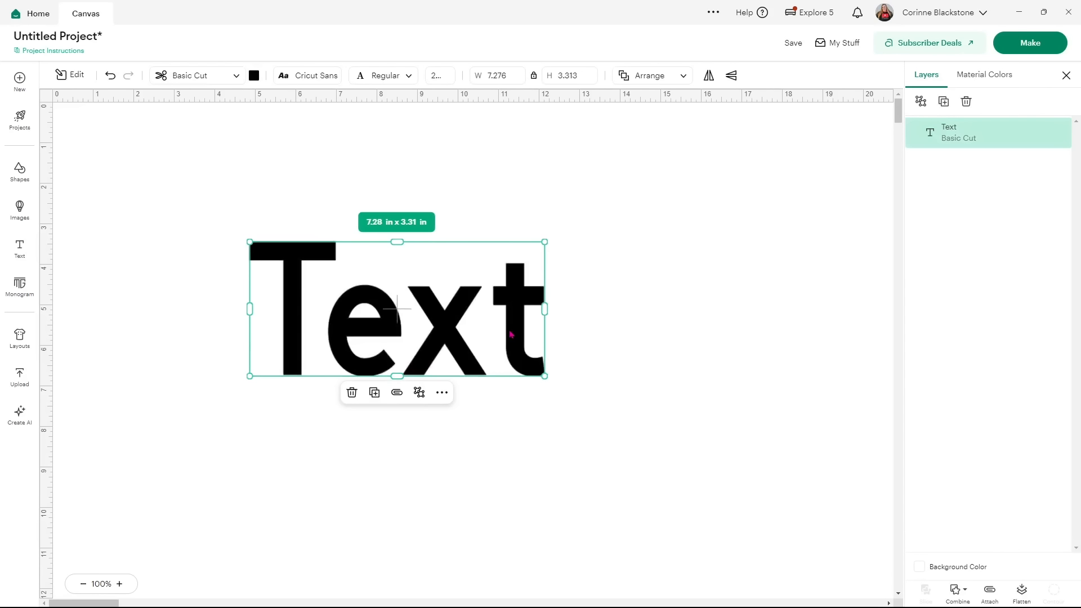
# Change the text to 'Cricut Design Space 2026'.
pyautogui.doubleClick(465, 315)
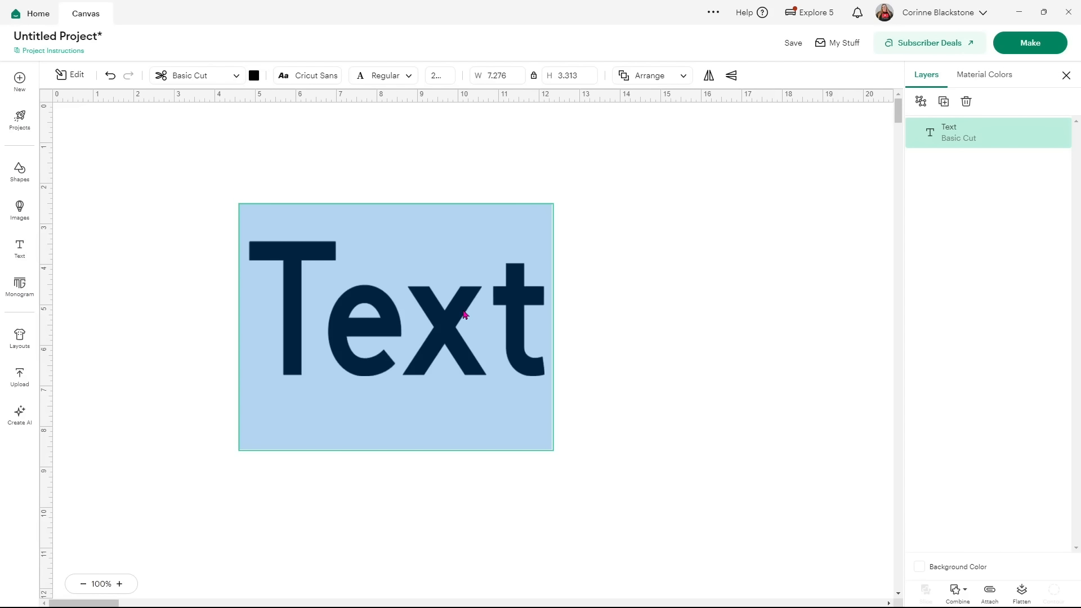
pyautogui.write('Cricut')
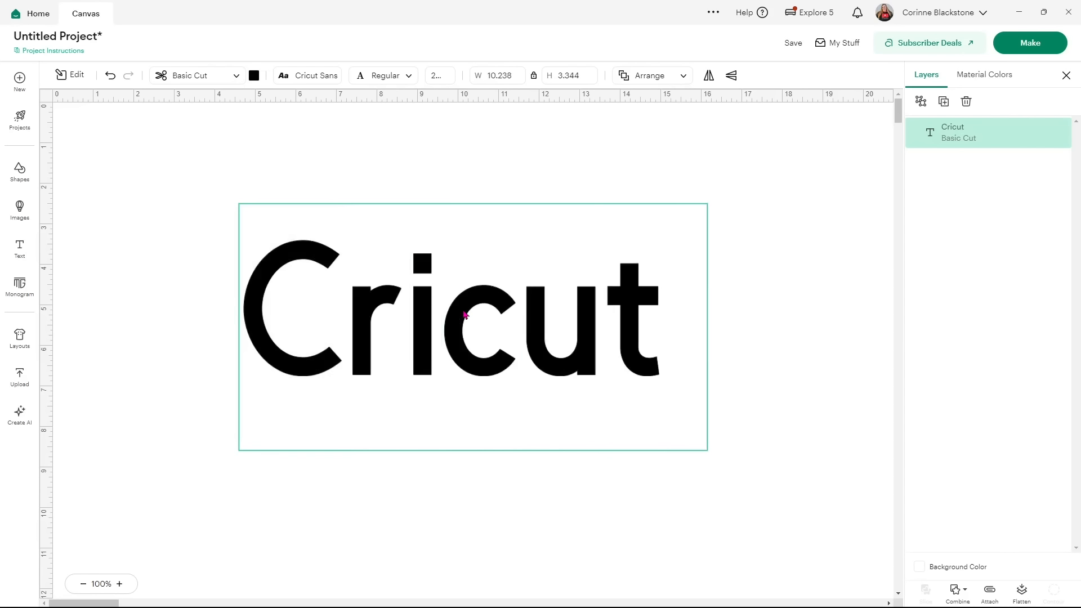
pyautogui.write(' Design Space')
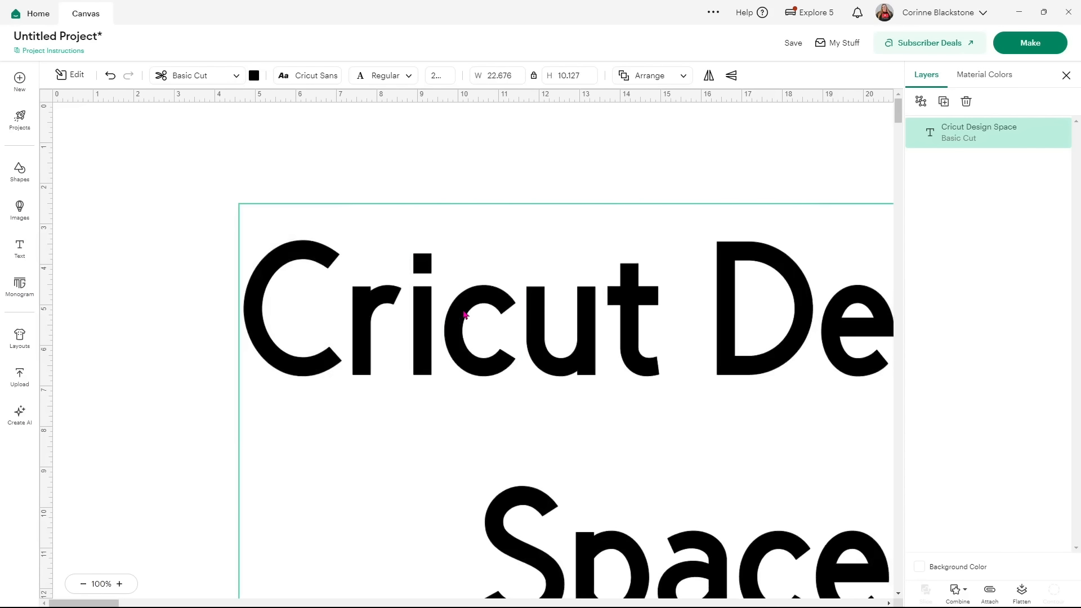
pyautogui.write(' 2026')
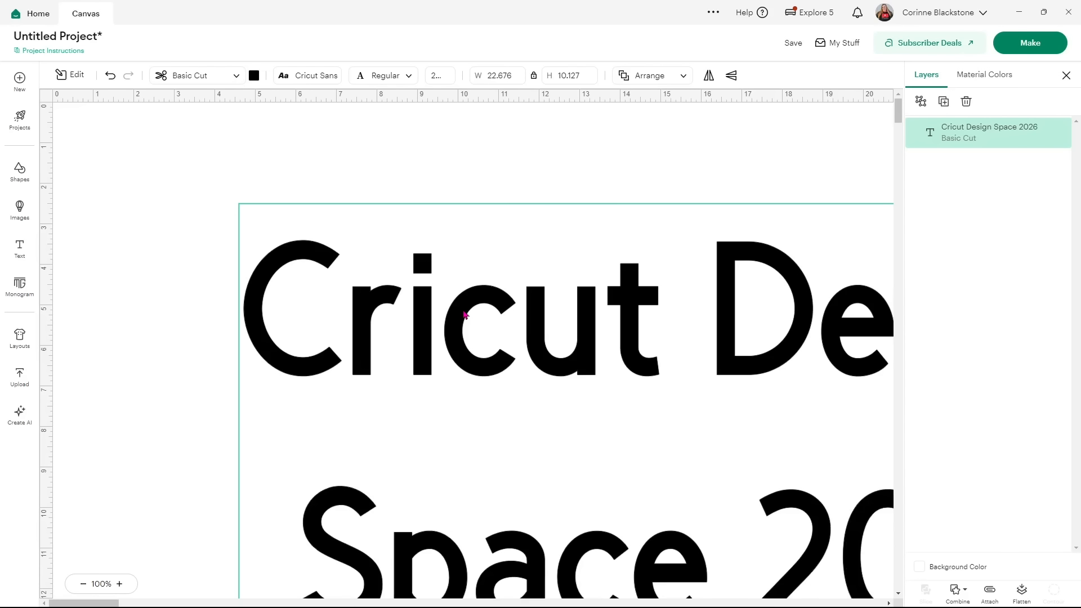
pyautogui.click(518, 145)
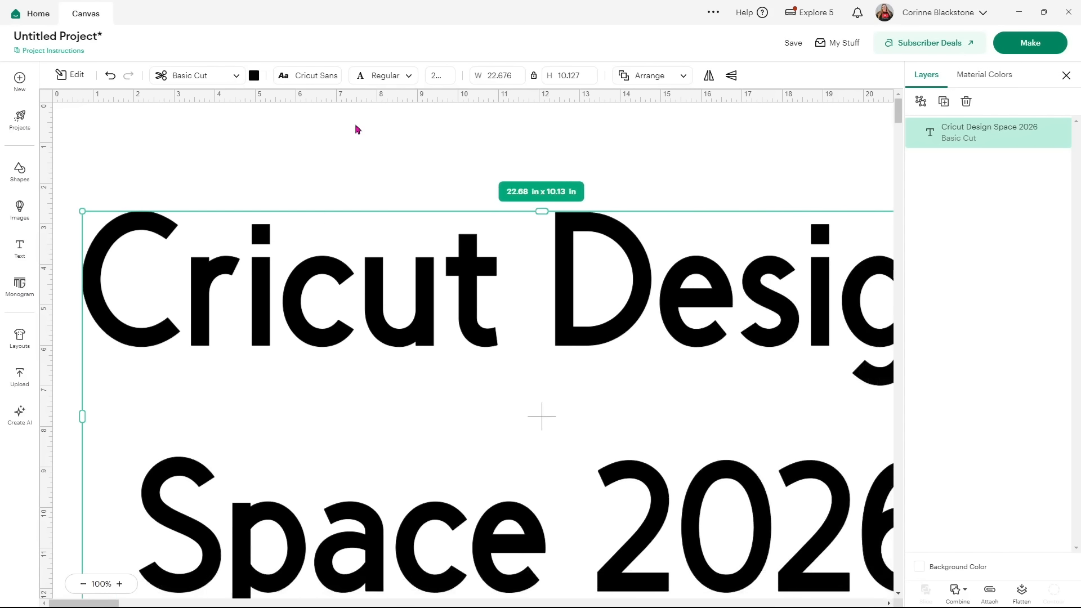
# Scale the text down to 10.69 × 4.77 in and move it right and down.
pyautogui.moveTo(82, 212); pyautogui.dragTo(445, 341)
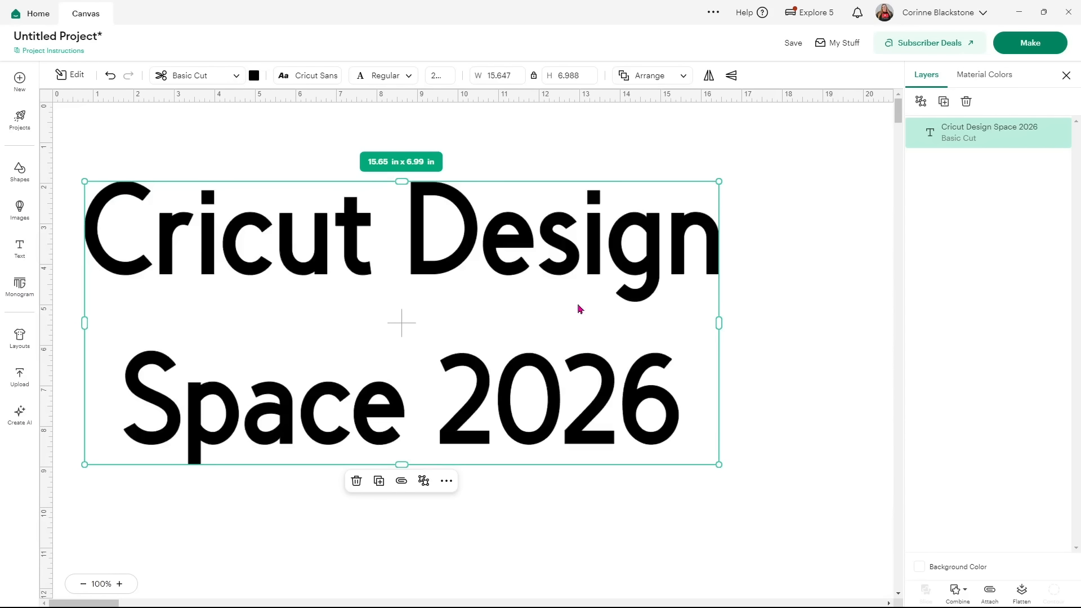
pyautogui.moveTo(580, 309); pyautogui.dragTo(663, 324)
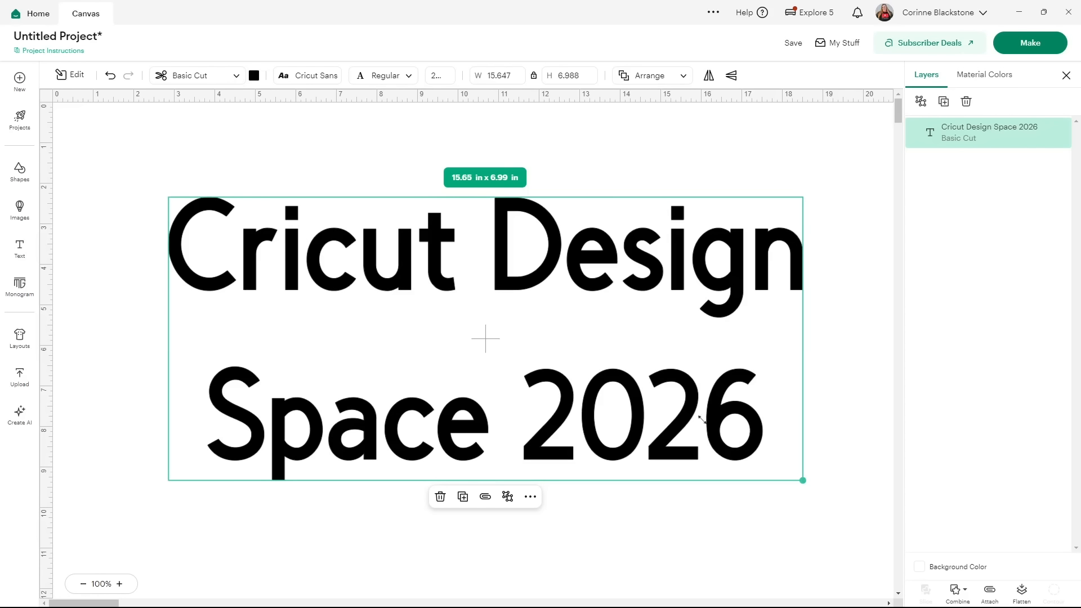
pyautogui.moveTo(701, 419); pyautogui.dragTo(600, 384)
pyautogui.moveTo(510, 303); pyautogui.dragTo(750, 325)
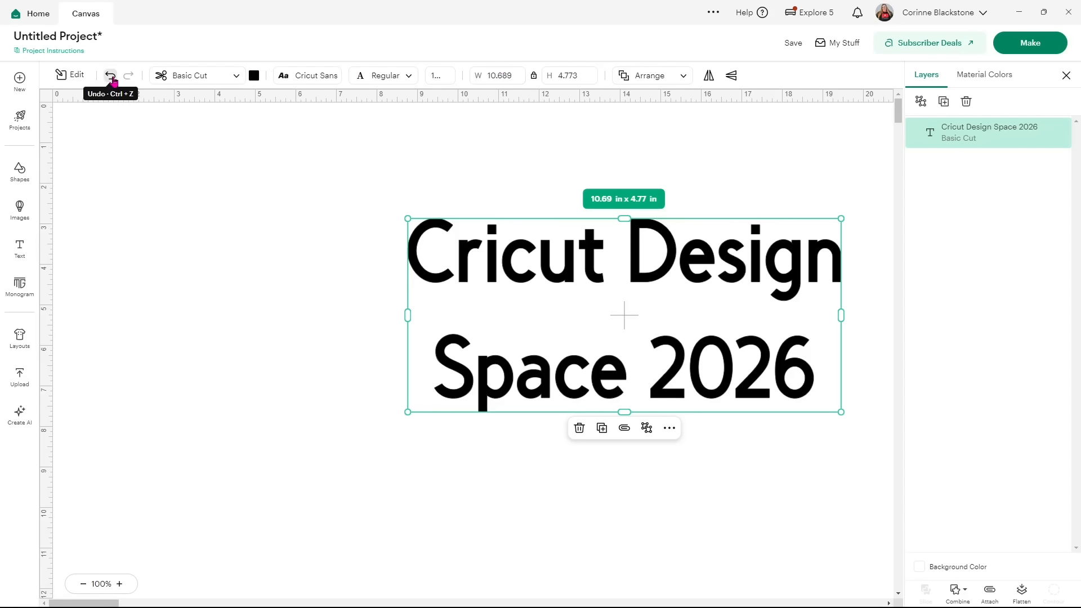
# Check the operation choices, then colour the text lavender.
pyautogui.click(213, 83)
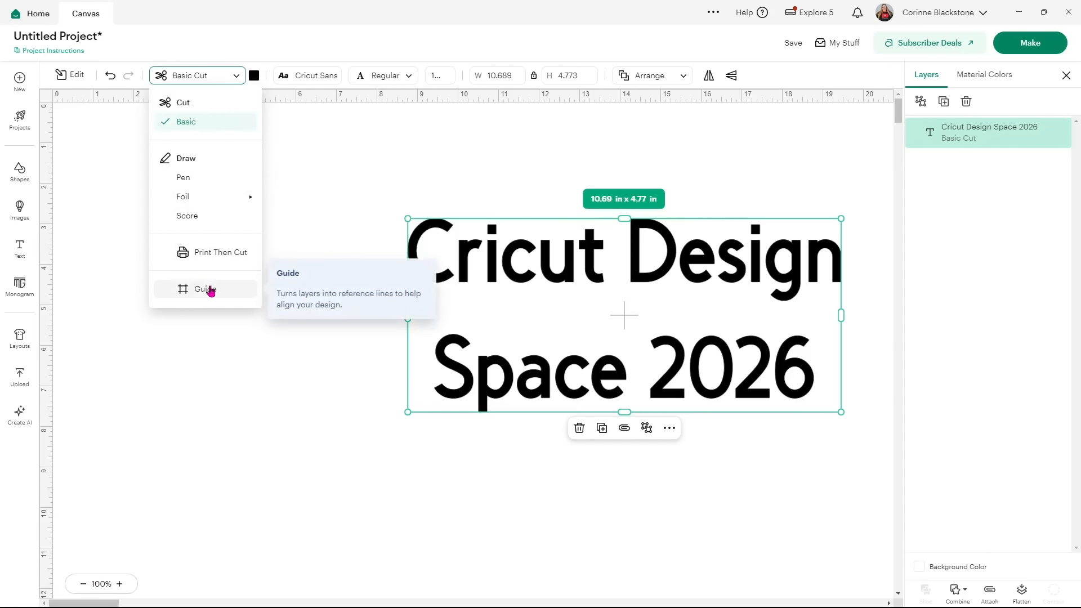
pyautogui.click(253, 77)
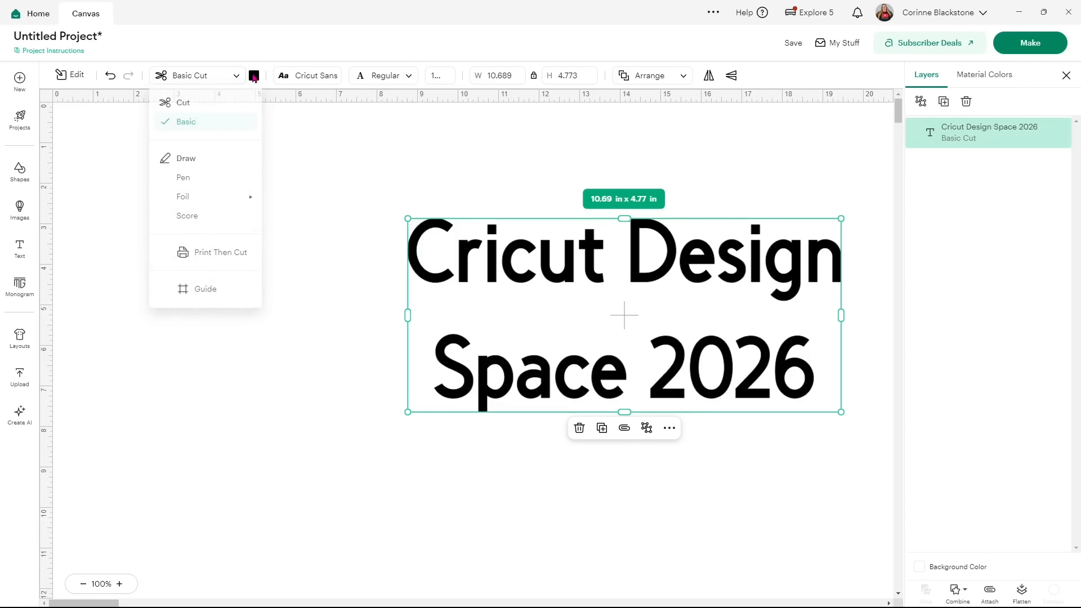
pyautogui.click(253, 79)
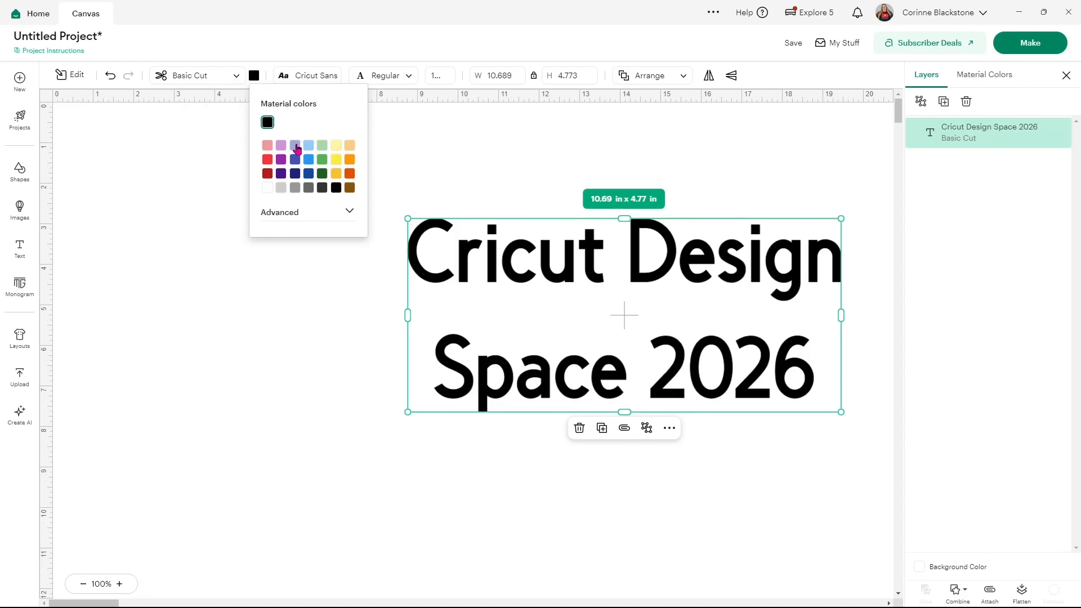
pyautogui.click(295, 146)
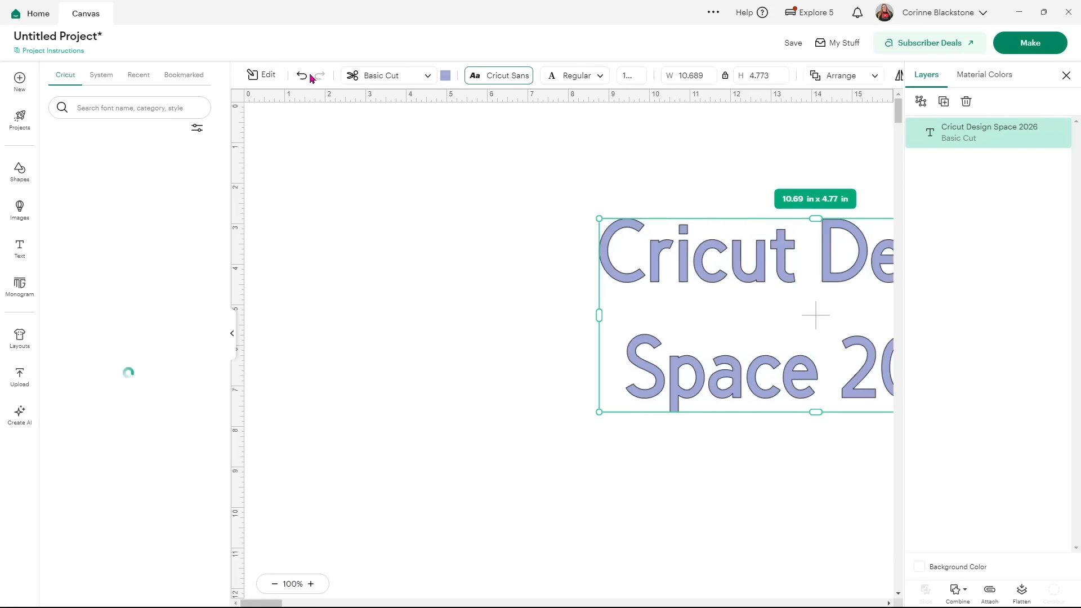
# Switch to system fonts and try Awesome Everyday and Berry Notes on the text.
pyautogui.click(309, 75)
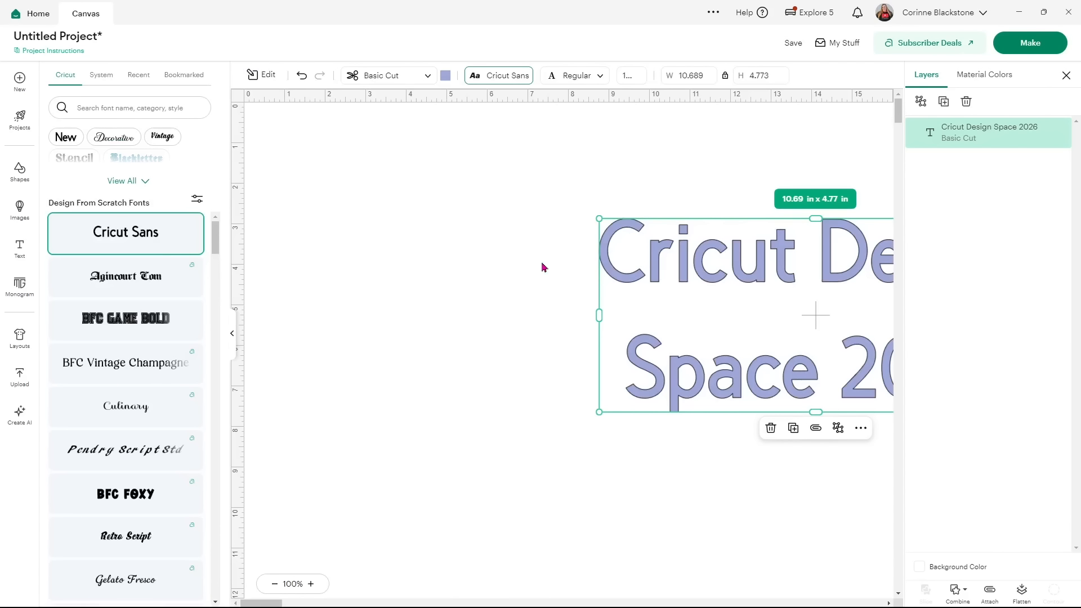
pyautogui.moveTo(655, 264); pyautogui.dragTo(432, 262)
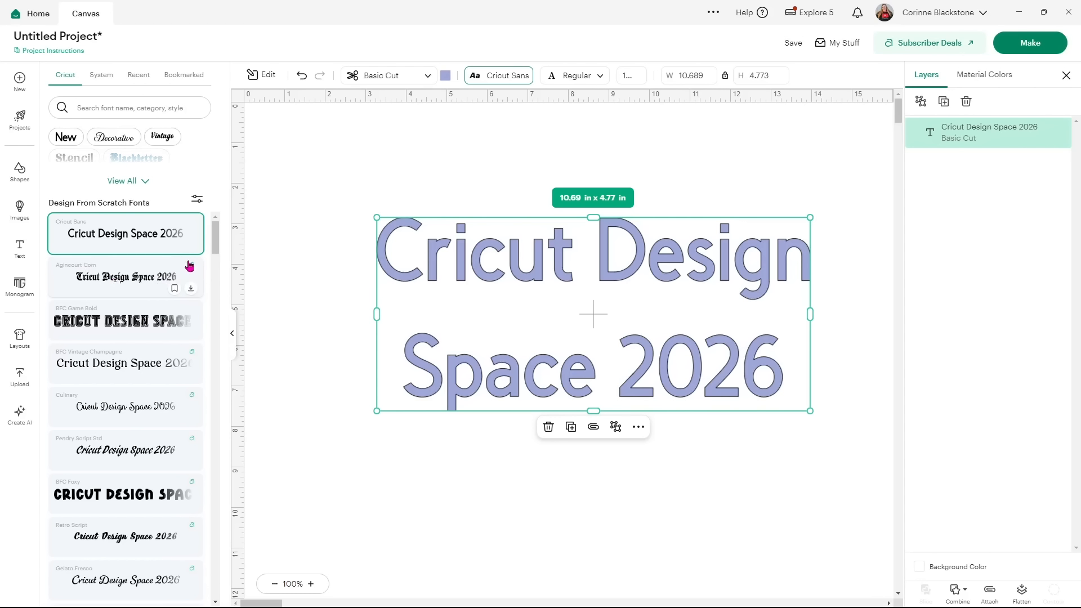
pyautogui.click(108, 77)
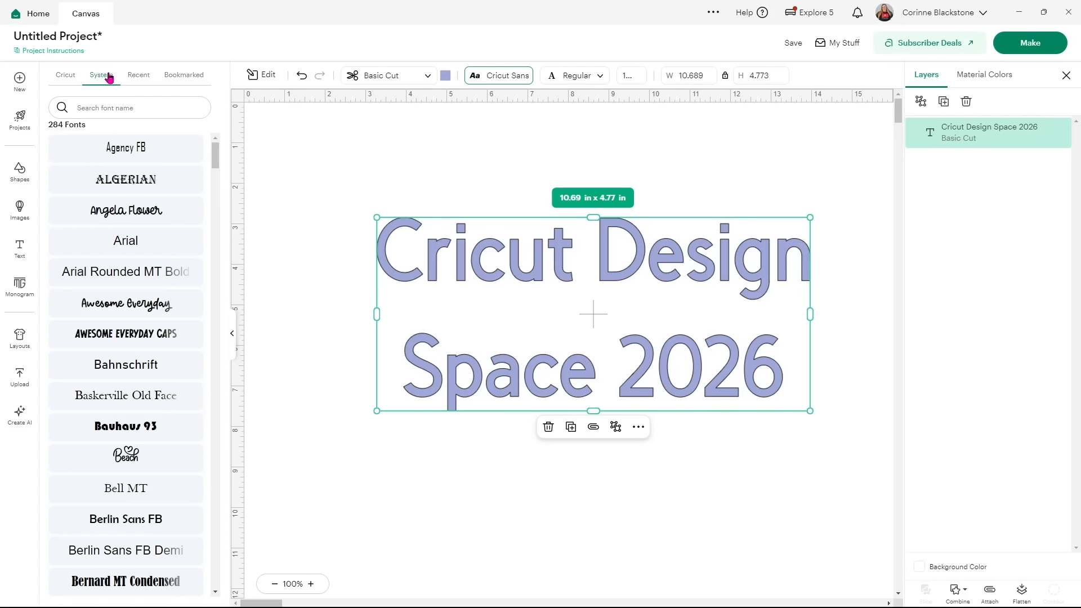
pyautogui.click(122, 311)
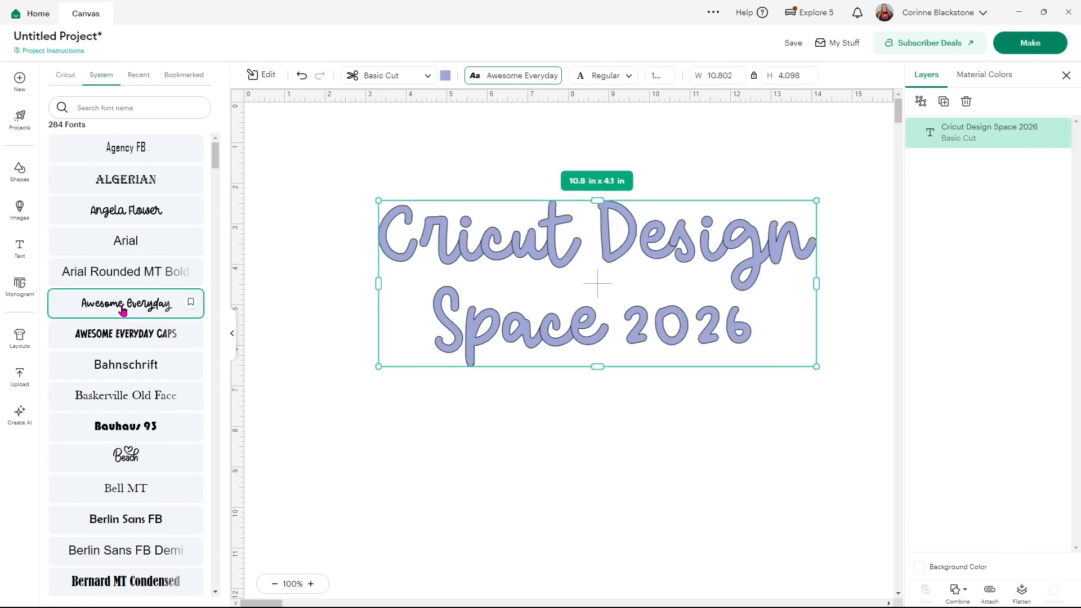
pyautogui.scroll(-8, 122, 342)
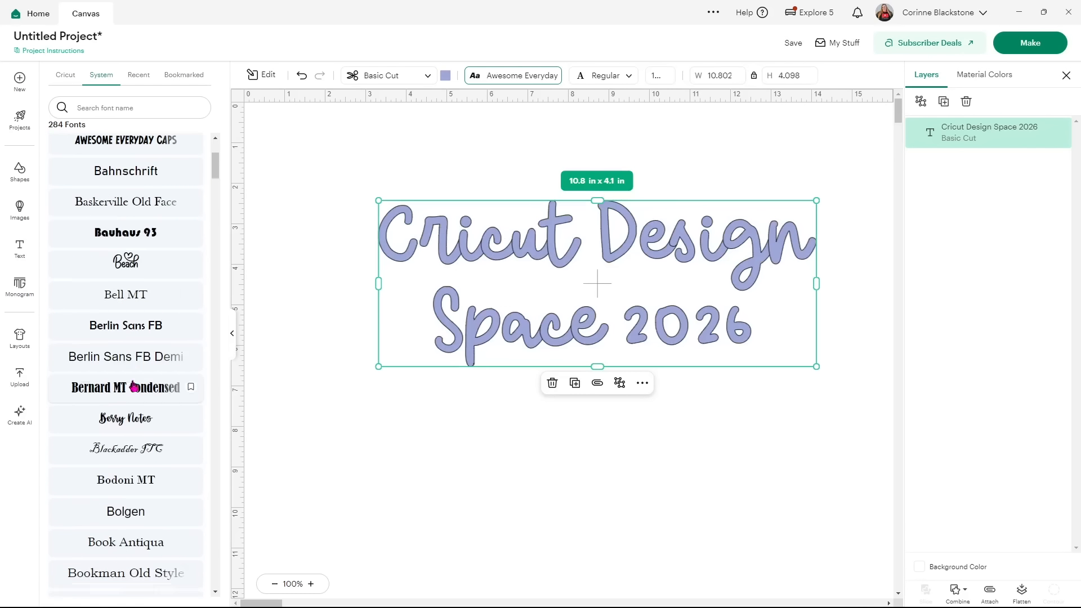
pyautogui.click(108, 198)
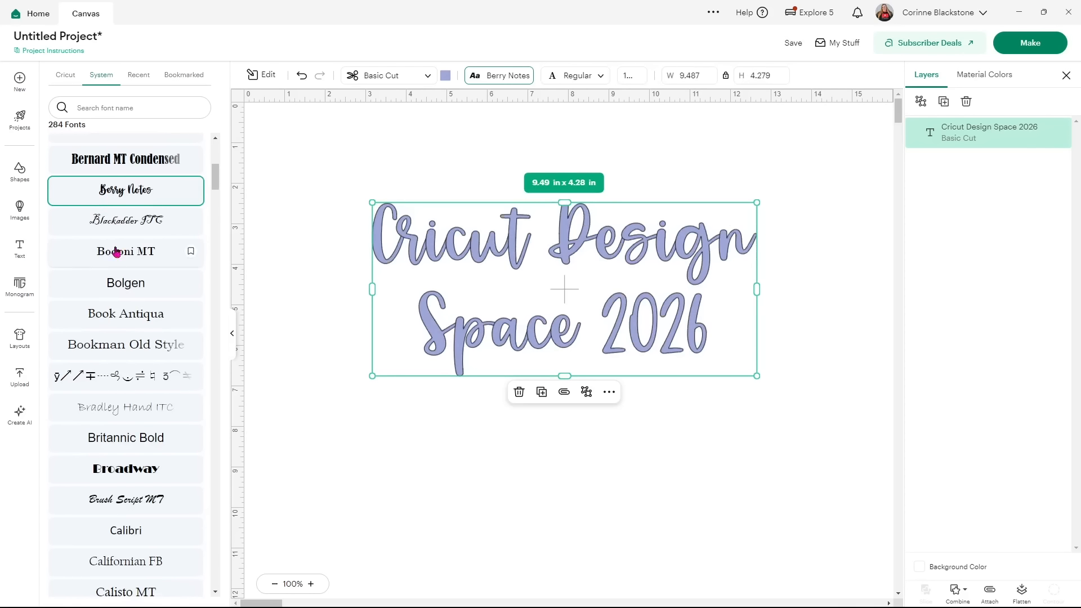
# Scroll the system fonts and set the text in Angela Flower.
pyautogui.scroll(-6, 125, 340)
pyautogui.scroll(-10, 126, 349)
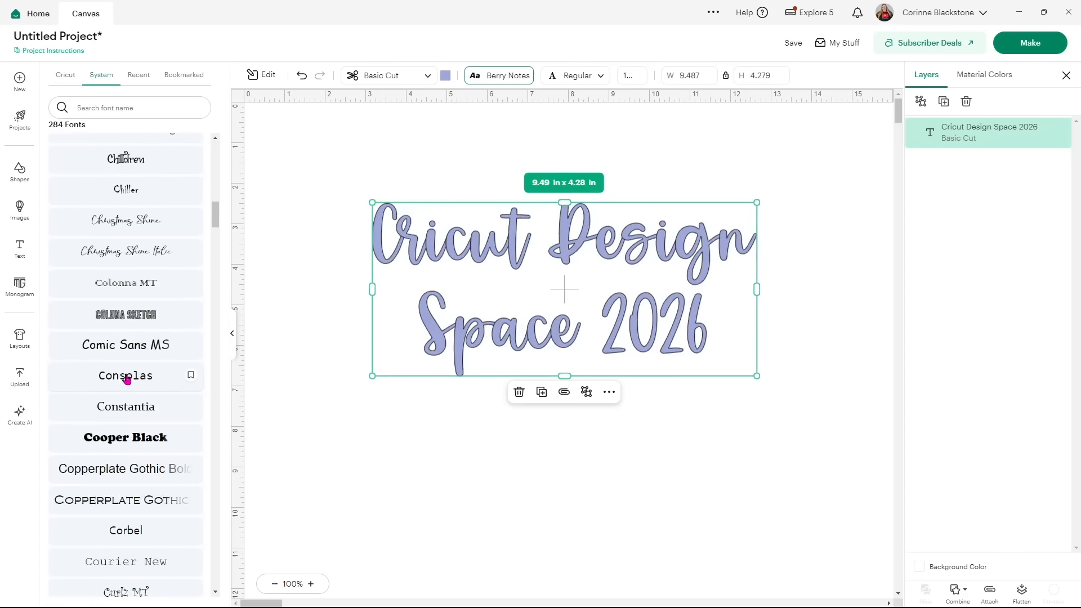
pyautogui.scroll(-10, 130, 383)
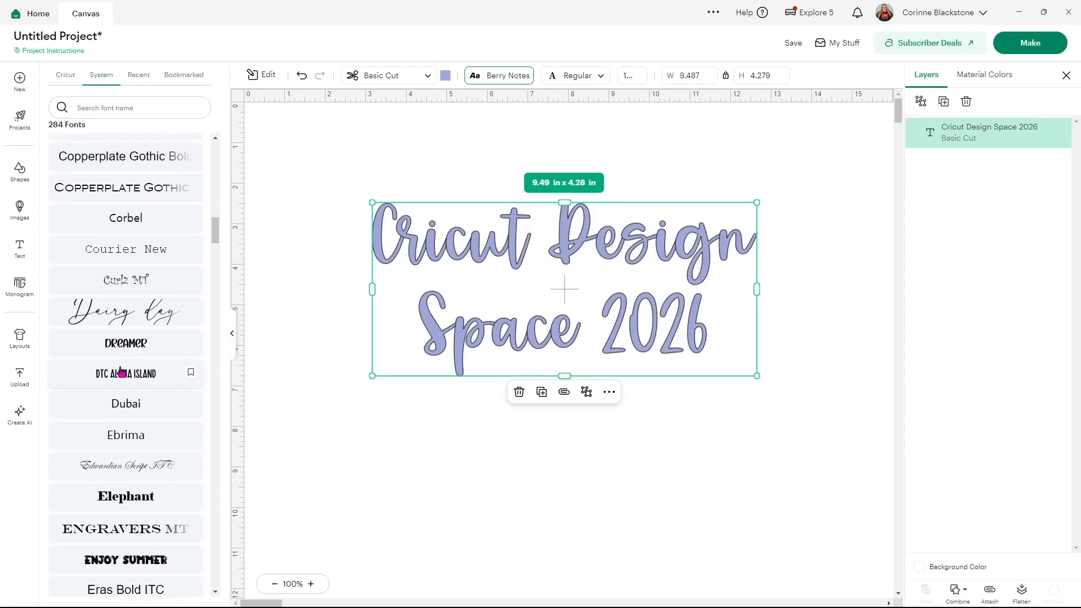
pyautogui.scroll(-3, 137, 377)
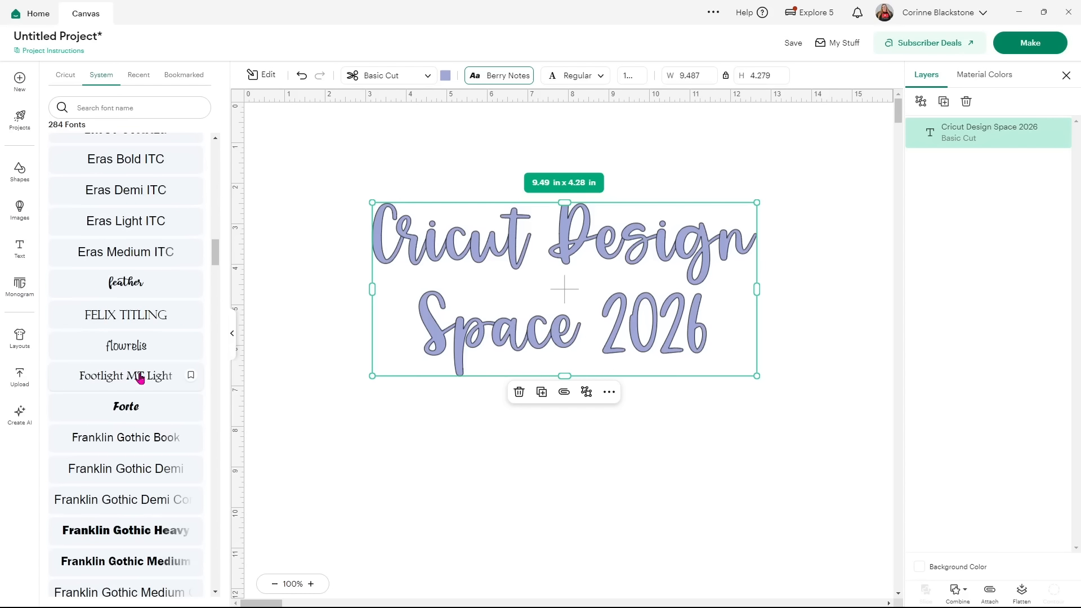
pyautogui.scroll(10, 140, 347)
pyautogui.scroll(15, 150, 323)
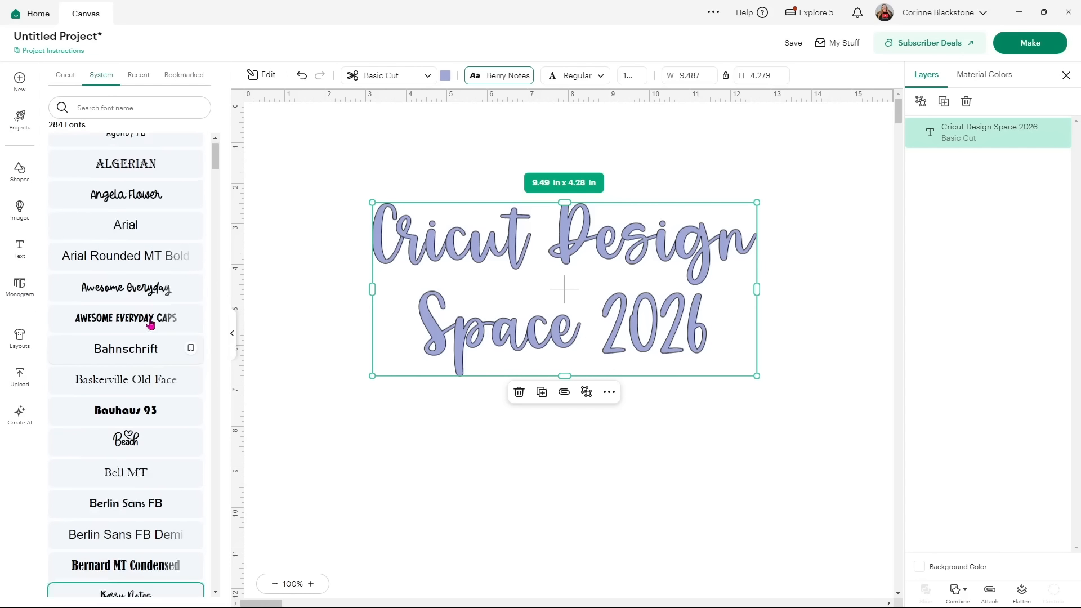
pyautogui.click(141, 221)
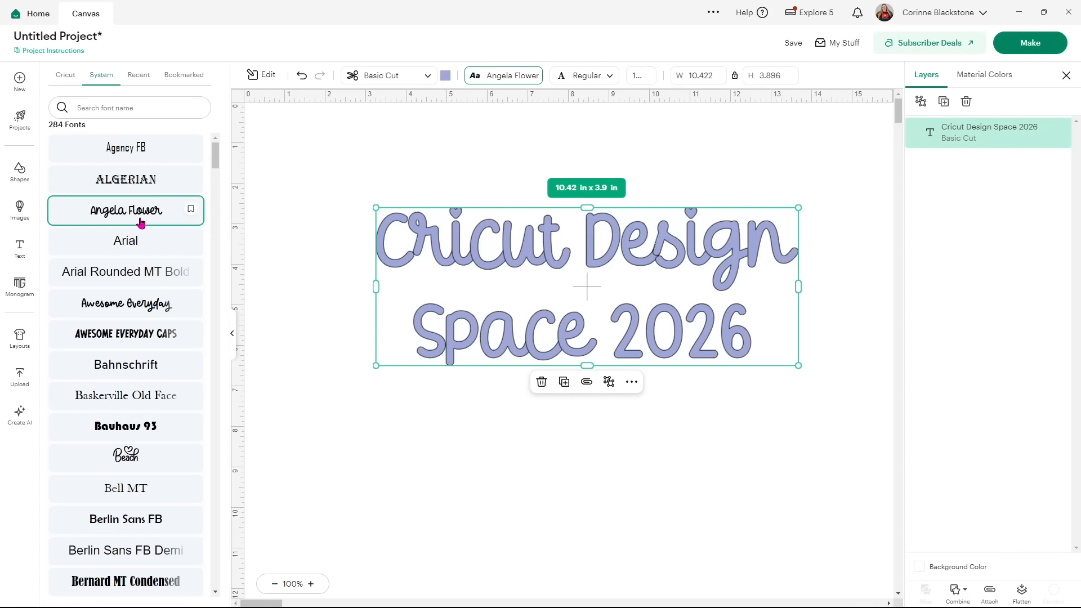
pyautogui.click(281, 175)
# Check font styles, then nudge the font size up to 146 and back down to 137.
pyautogui.click(395, 218)
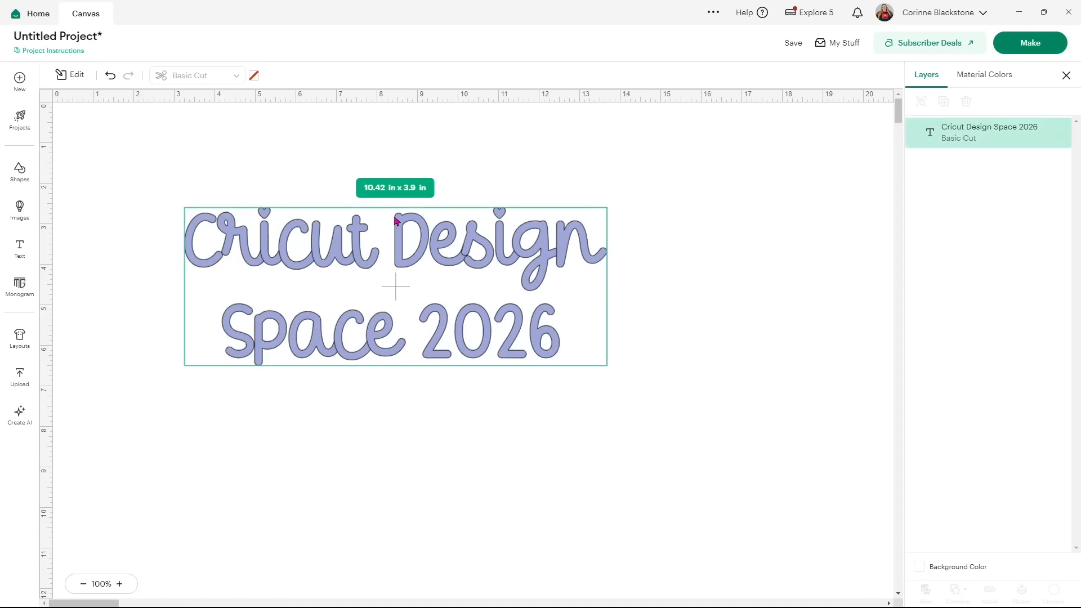
pyautogui.click(420, 78)
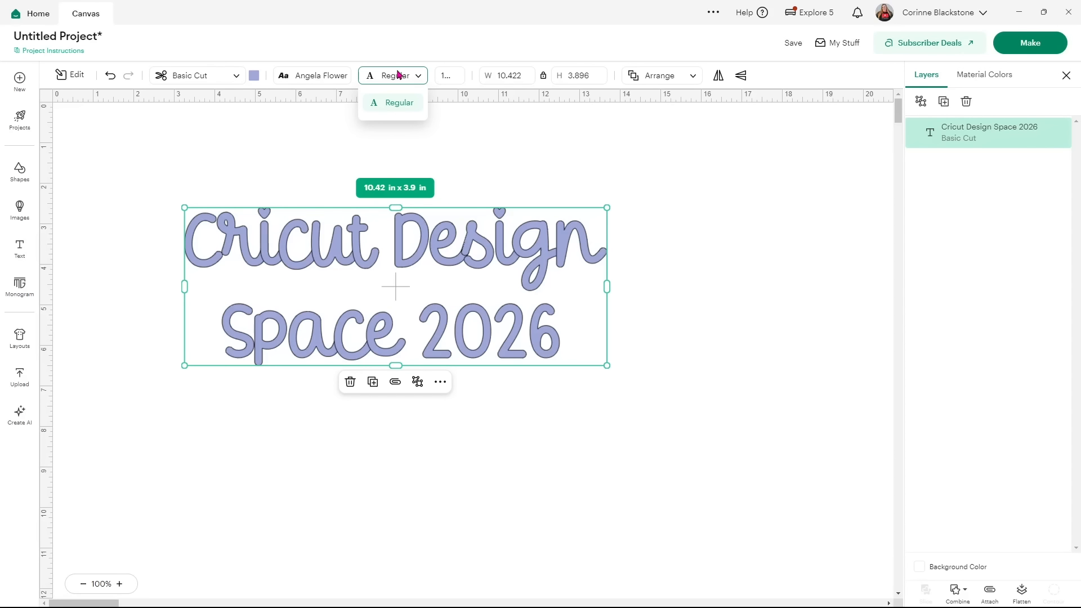
pyautogui.click(449, 75)
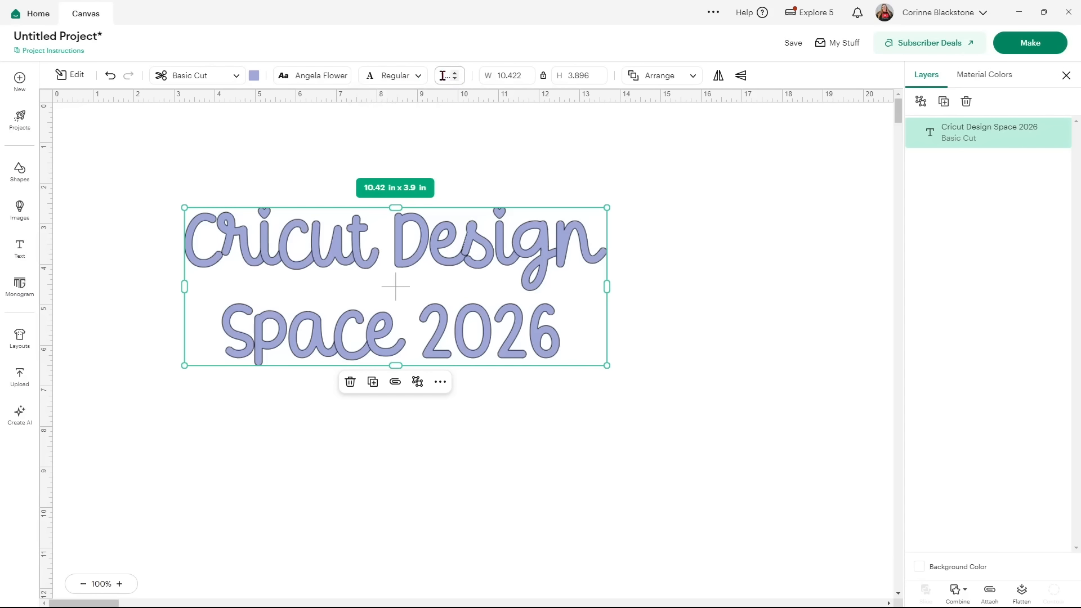
pyautogui.click(456, 74)
pyautogui.click(456, 75)
pyautogui.click(456, 74)
pyautogui.click(455, 74)
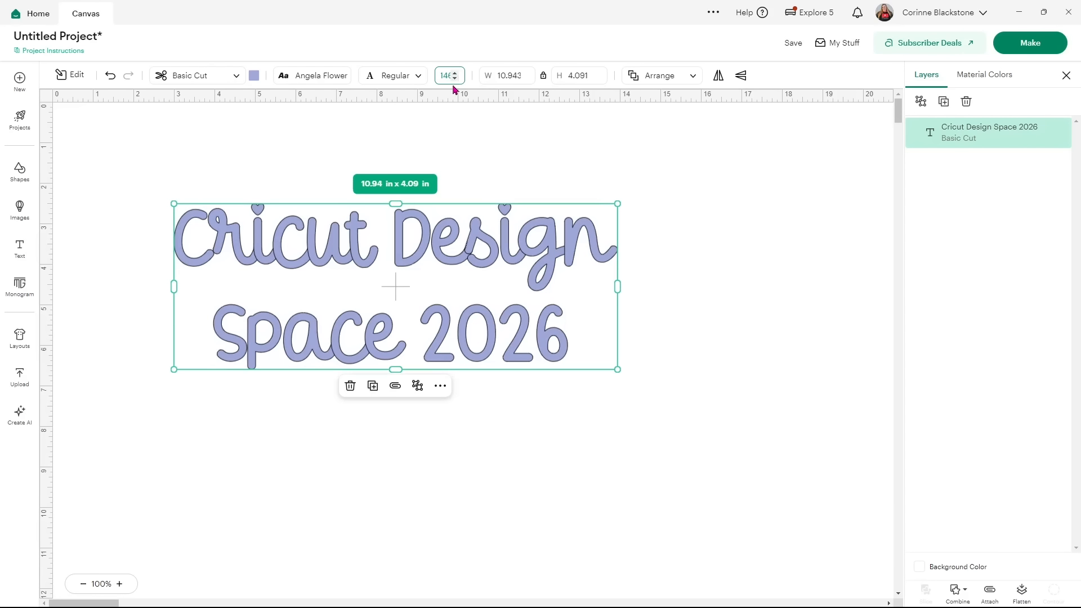
pyautogui.click(455, 79)
pyautogui.click(455, 80)
pyautogui.click(455, 80)
pyautogui.click(455, 80)
pyautogui.click(456, 80)
pyautogui.click(456, 80)
pyautogui.click(455, 80)
pyautogui.click(456, 80)
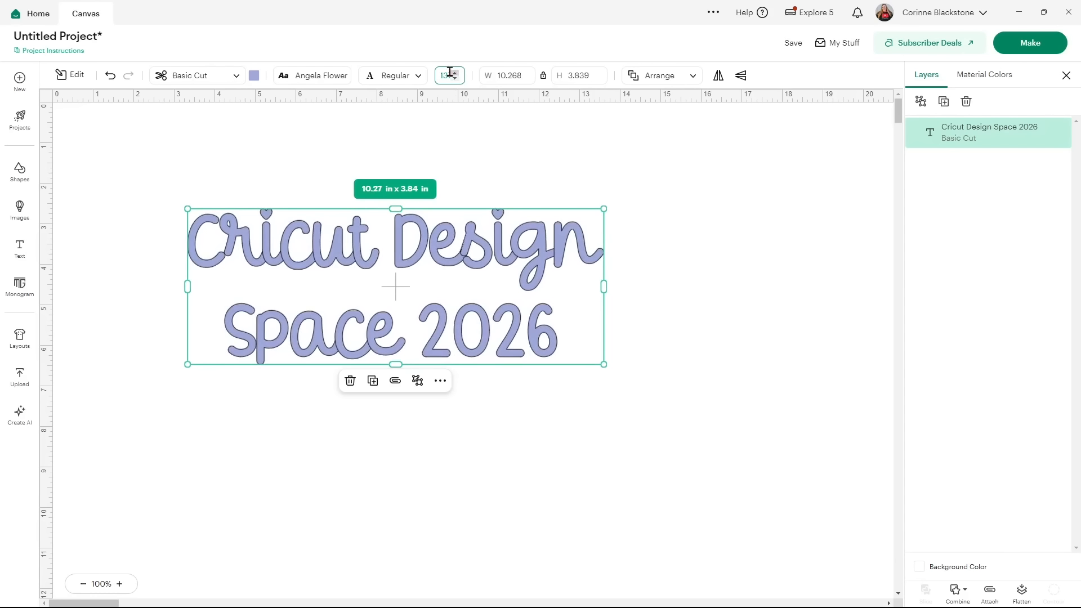
# Try resizing the text: corner drag, width 5 unlocked, then width 10 locked.
pyautogui.moveTo(601, 205); pyautogui.dragTo(564, 133)
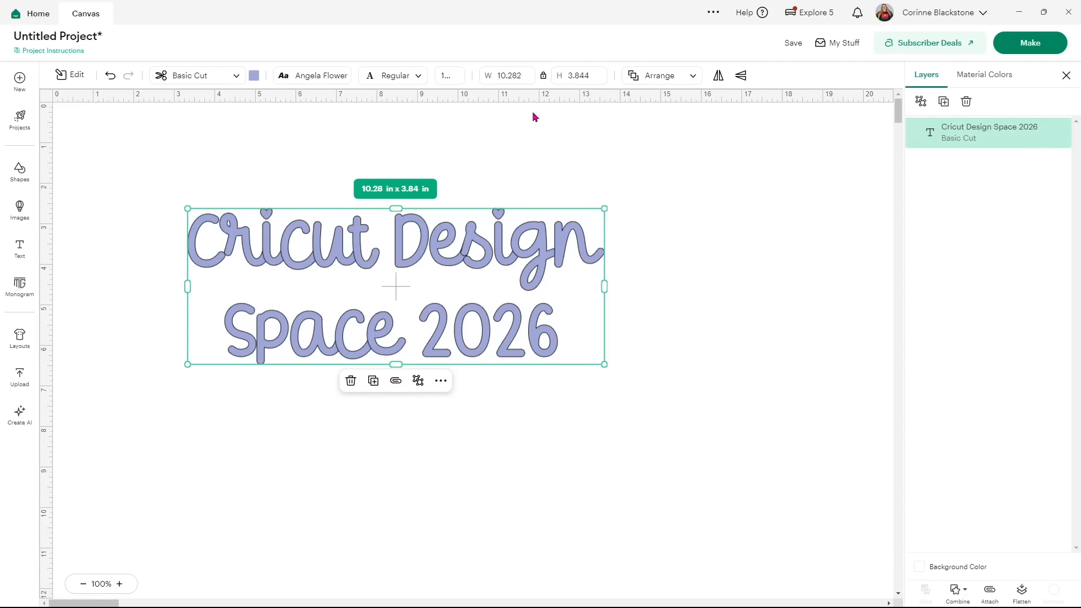
pyautogui.click(542, 77)
pyautogui.write('5')
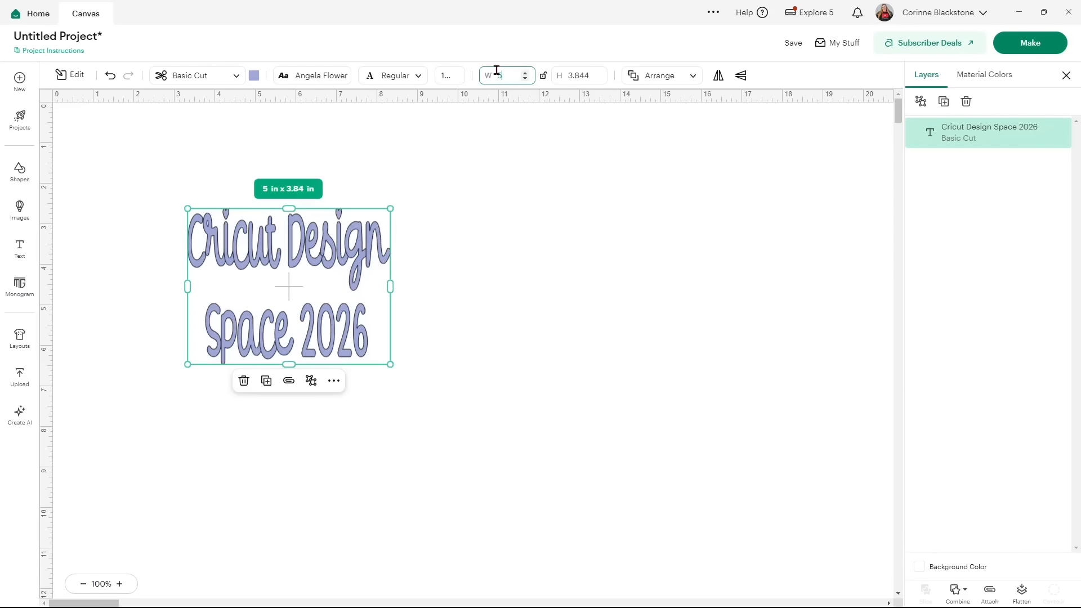
pyautogui.click(542, 75)
pyautogui.click(510, 75)
pyautogui.write('10')
pyautogui.press('Return')
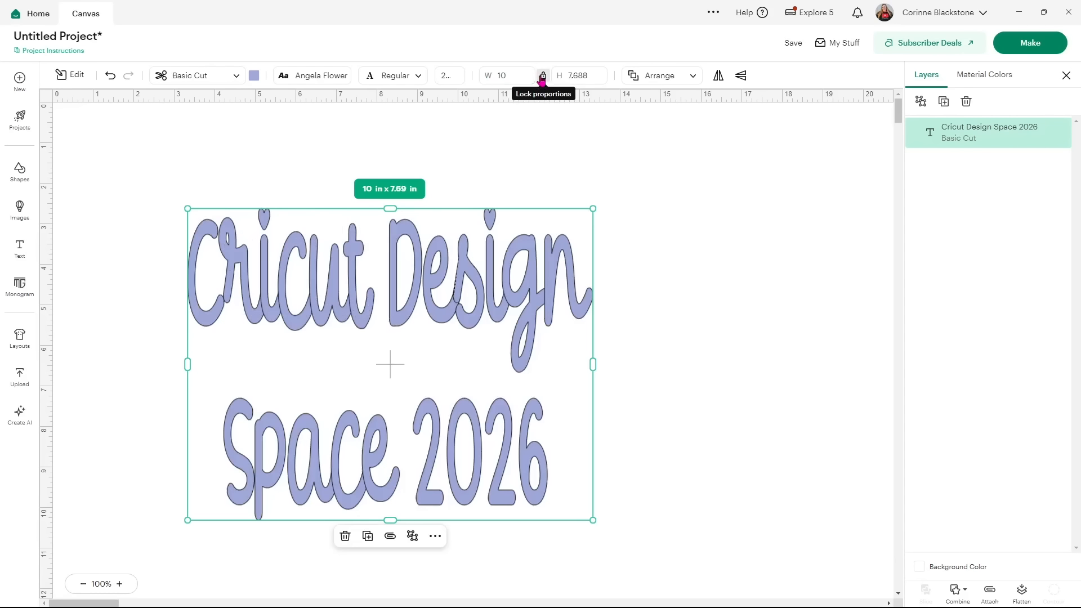
# Undo the trial move and resize, then drag the text toward the canvas centre.
pyautogui.moveTo(496, 331); pyautogui.dragTo(562, 285)
pyautogui.click(111, 79)
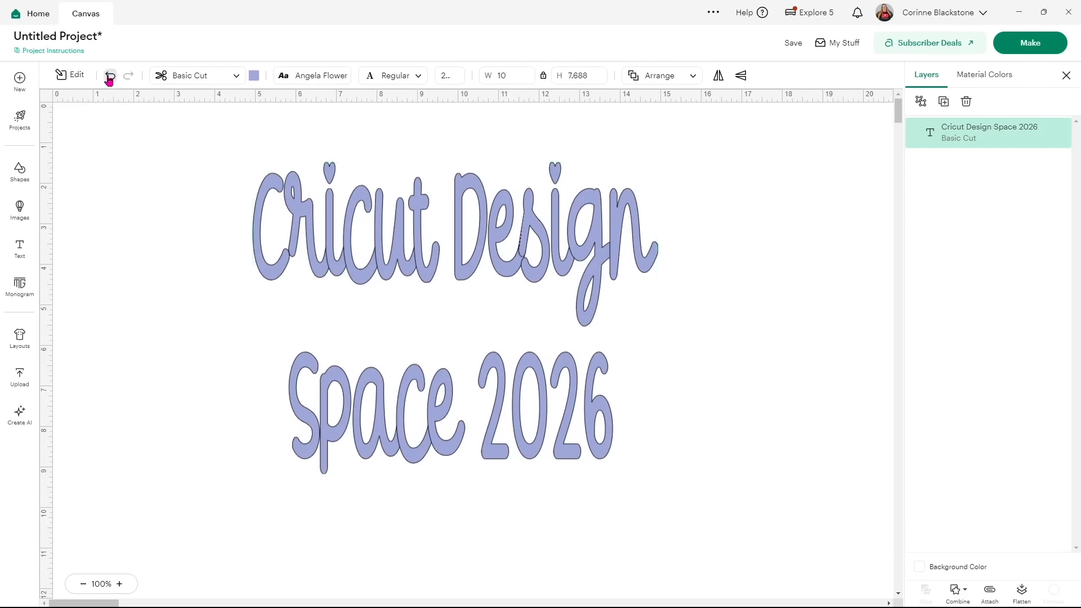
pyautogui.click(111, 79)
pyautogui.click(108, 79)
pyautogui.moveTo(400, 259); pyautogui.dragTo(480, 285)
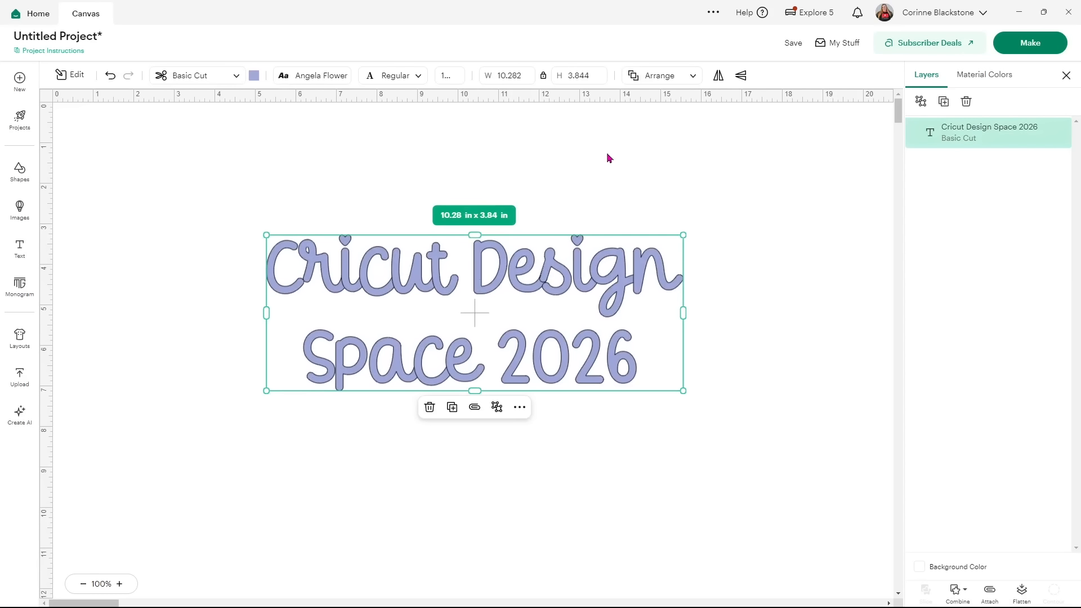
pyautogui.click(693, 82)
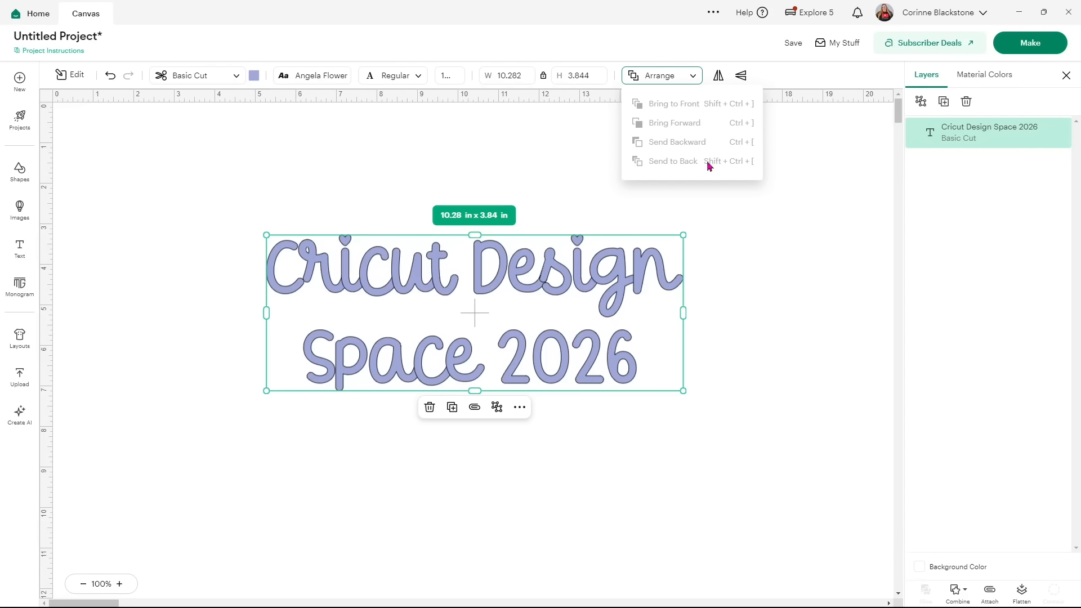
pyautogui.click(673, 50)
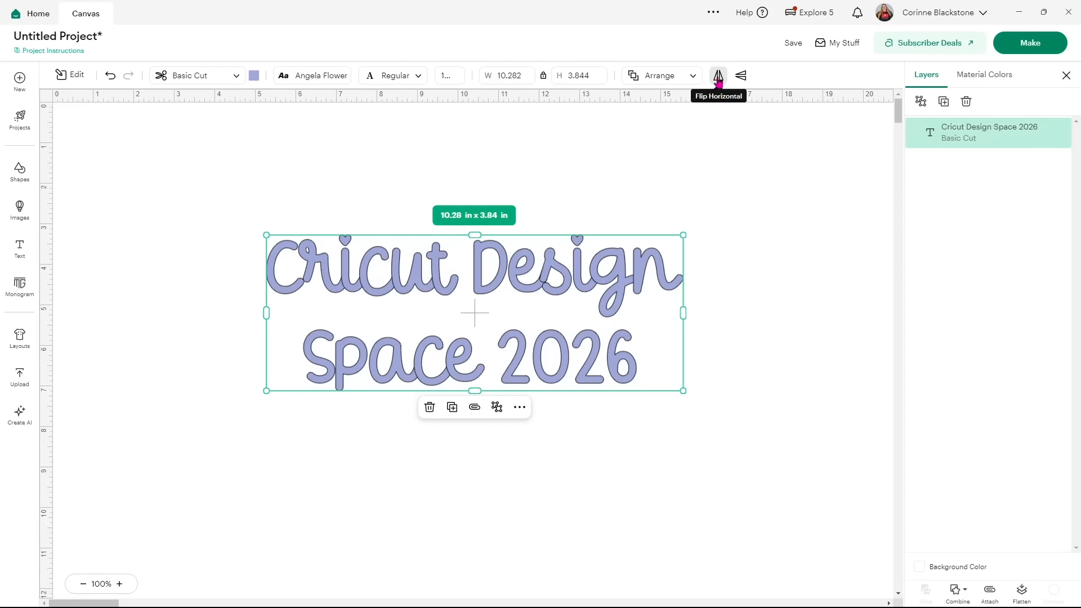
pyautogui.click(718, 82)
pyautogui.click(718, 80)
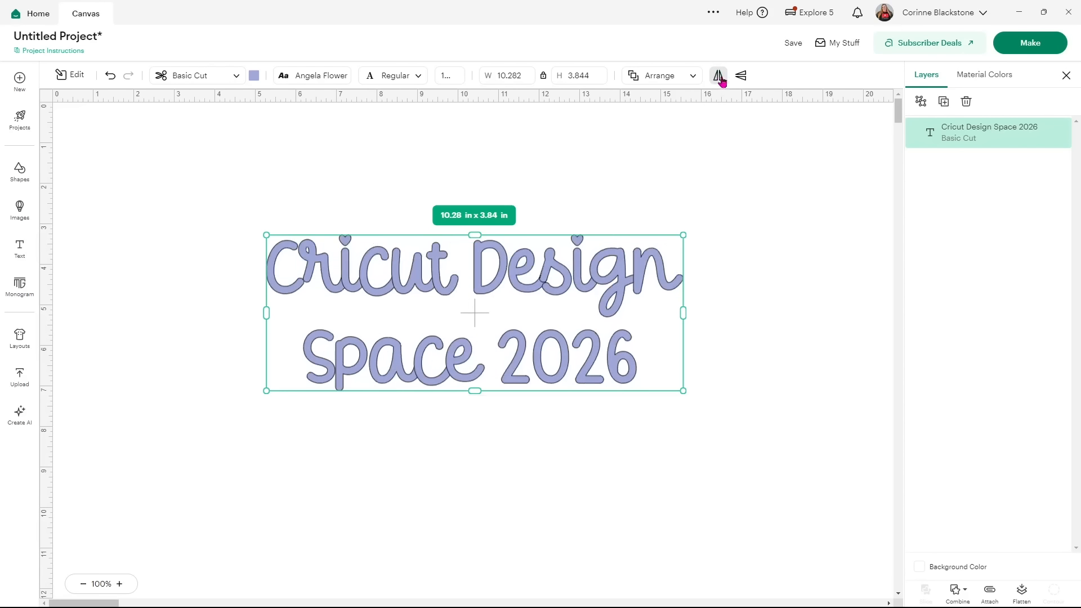
pyautogui.click(738, 80)
pyautogui.click(738, 80)
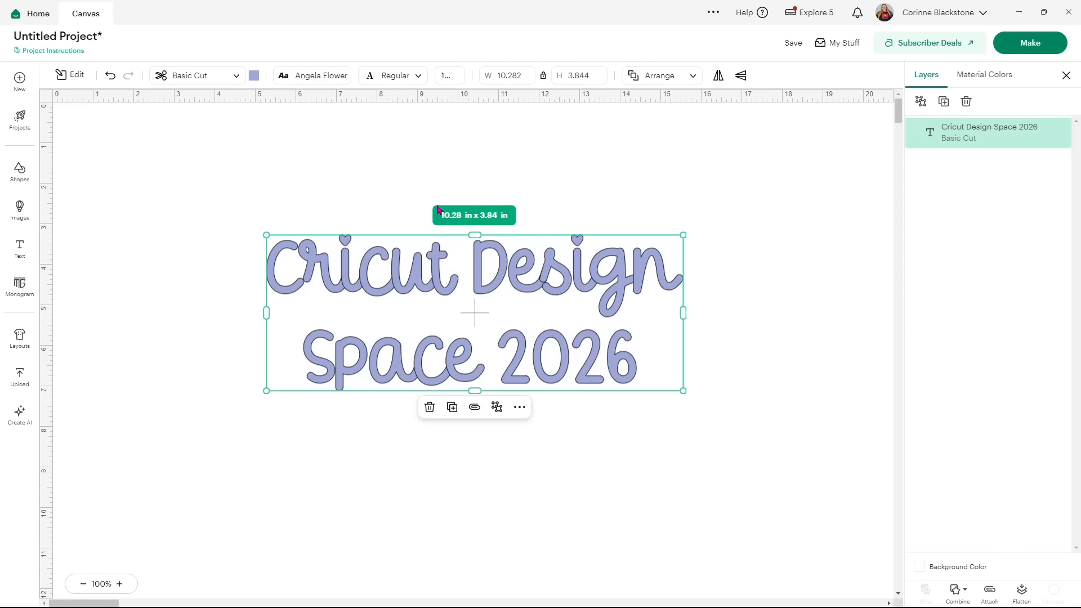
# Open the text's Edit tools and position it at X 1, Y 1.
pyautogui.click(64, 75)
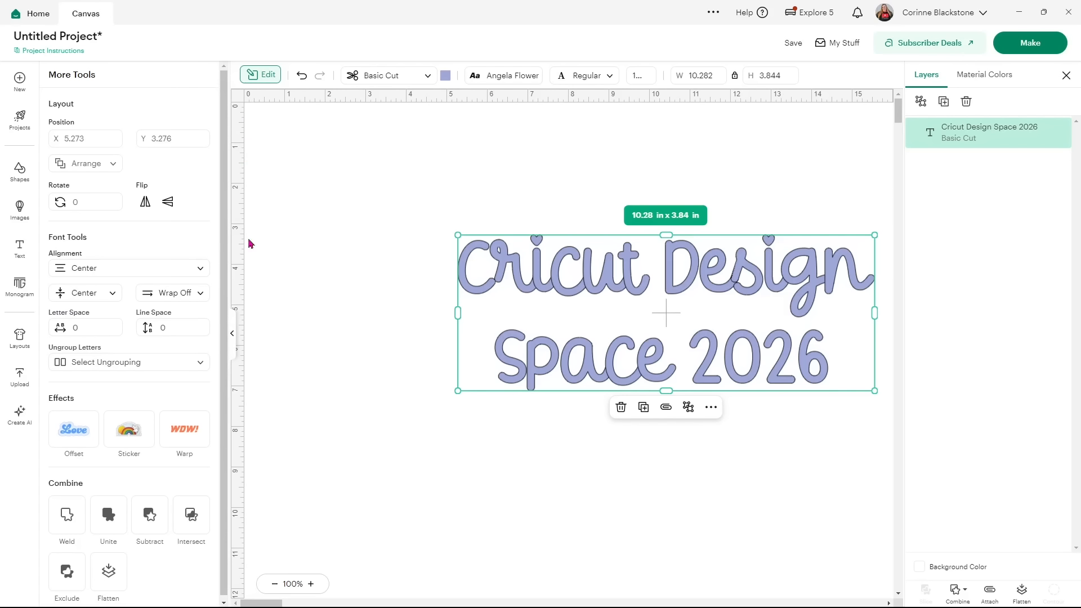
pyautogui.click(57, 139)
pyautogui.write('1')
pyautogui.press('Return')
pyautogui.click(145, 140)
pyautogui.write('1')
pyautogui.press('Return')
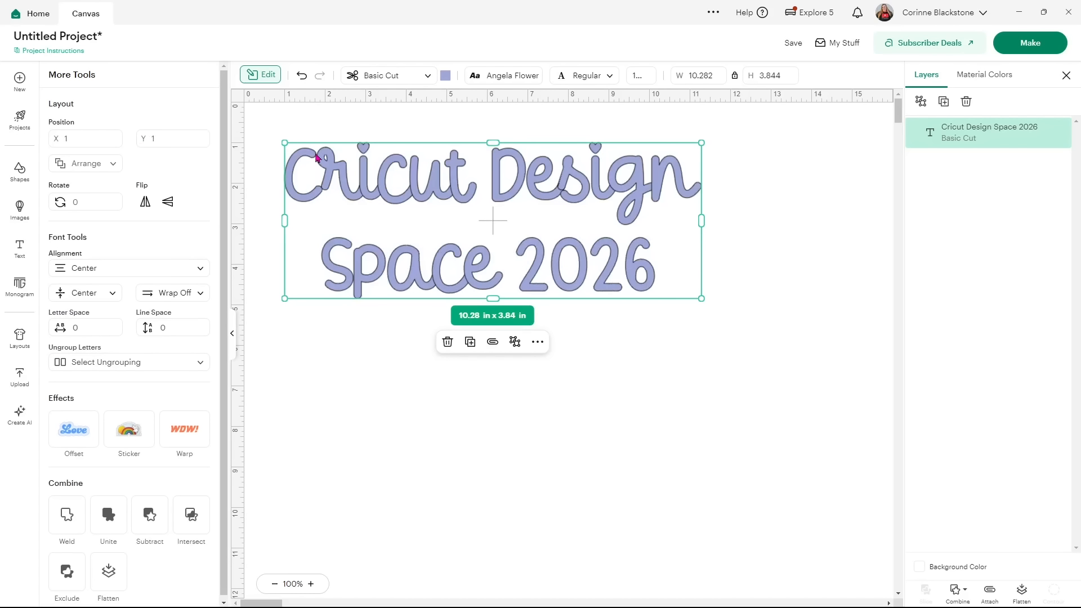
# Peek at layer ordering, try left and right alignment, and settle on centre alignment.
pyautogui.click(115, 166)
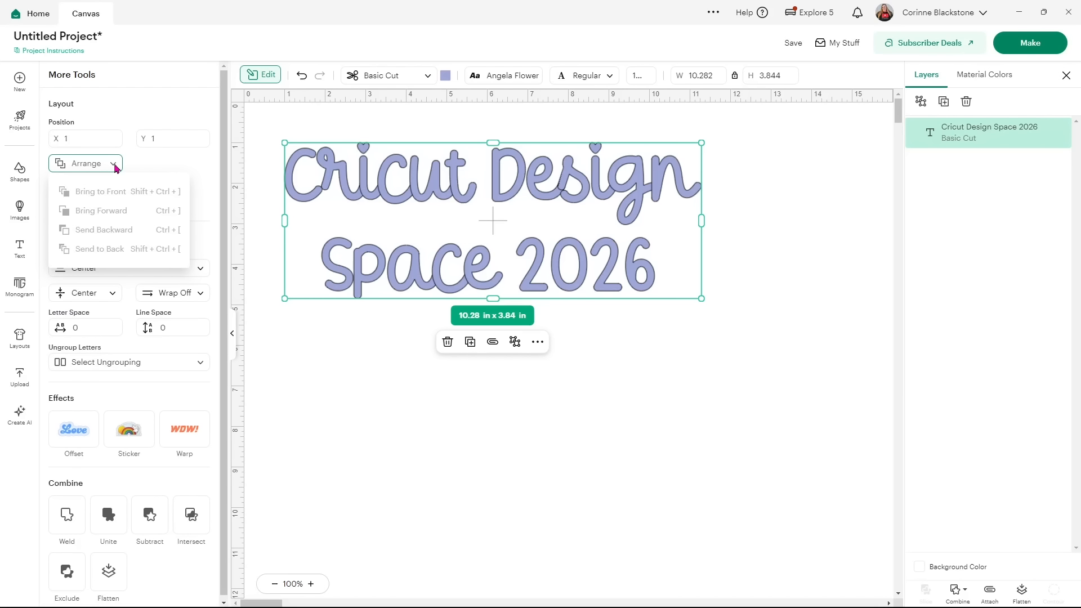
pyautogui.click(114, 165)
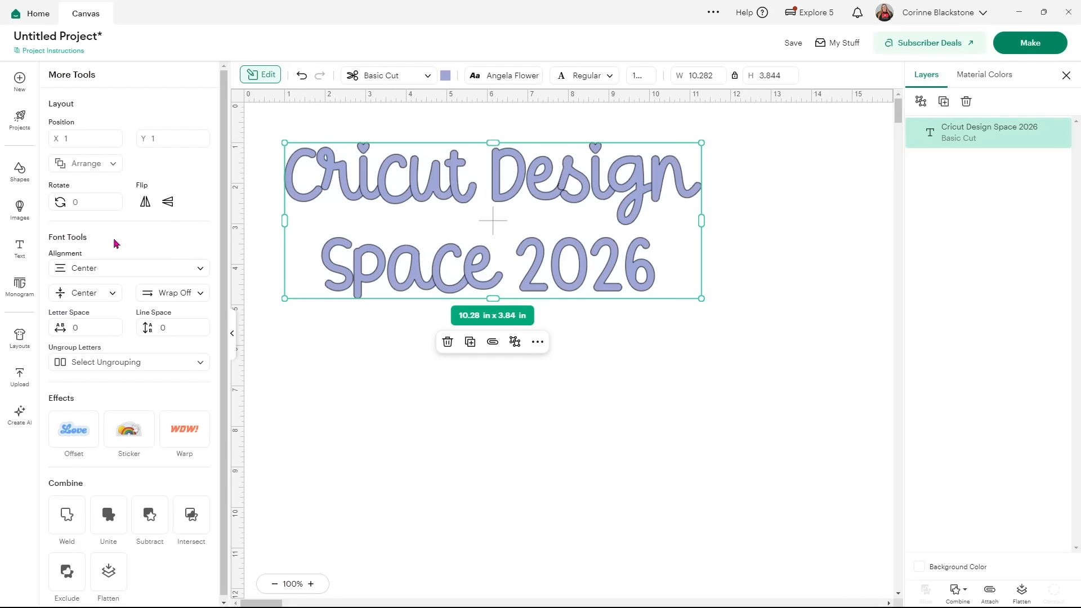
pyautogui.click(120, 268)
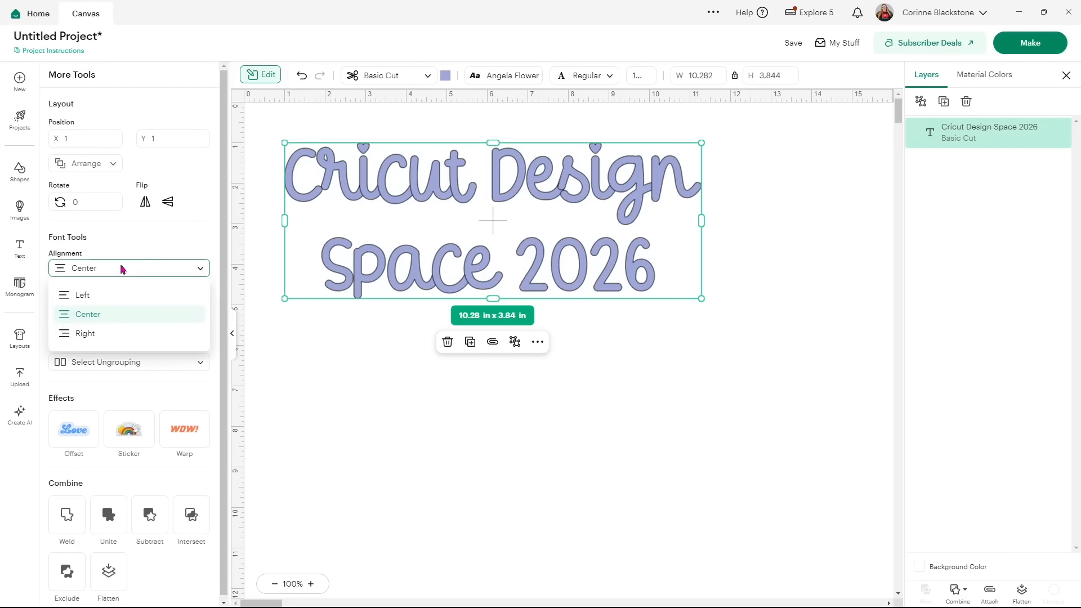
pyautogui.click(90, 297)
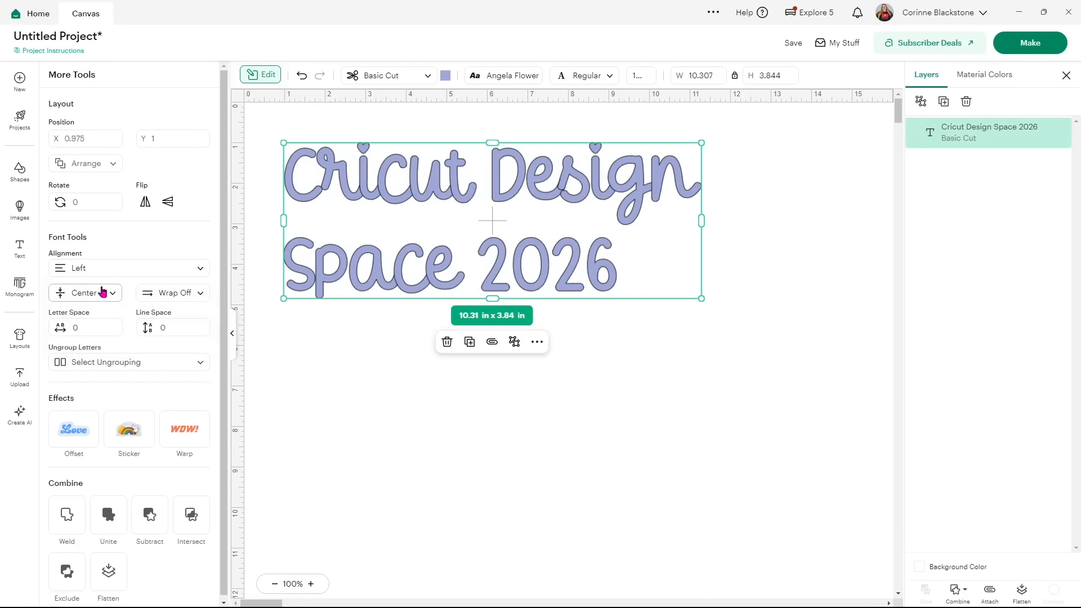
pyautogui.click(110, 271)
pyautogui.click(103, 332)
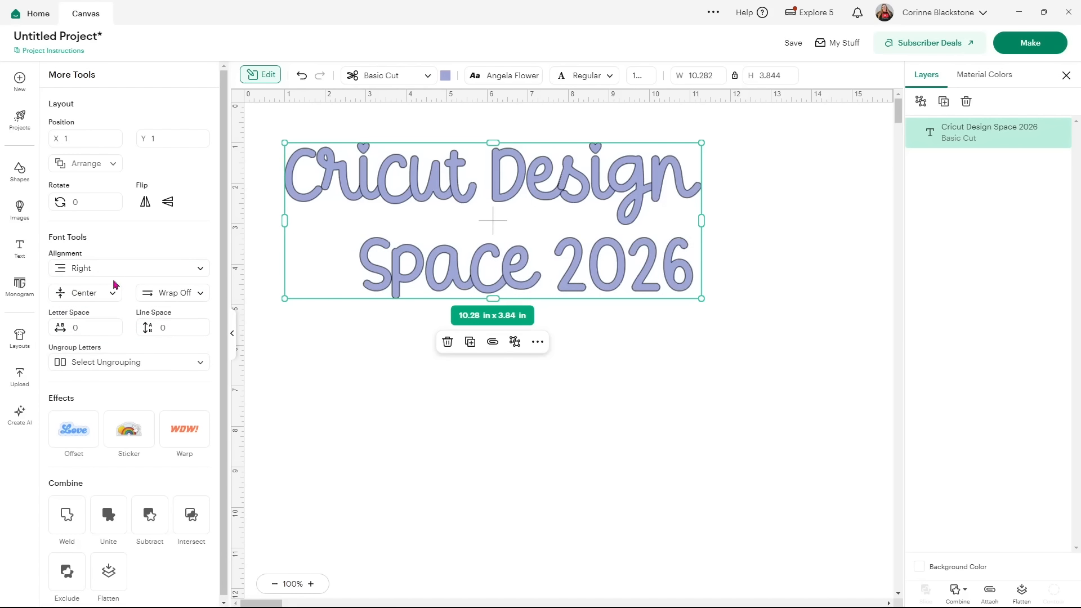
pyautogui.click(112, 272)
pyautogui.click(97, 316)
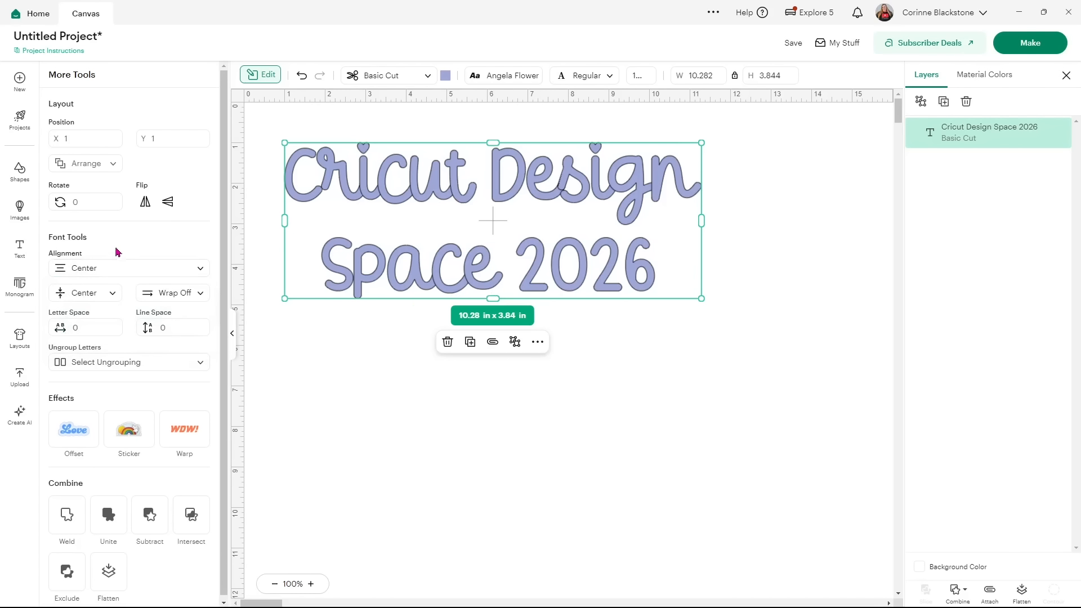
# Set vertical alignment to Bottom after trying Top.
pyautogui.click(115, 294)
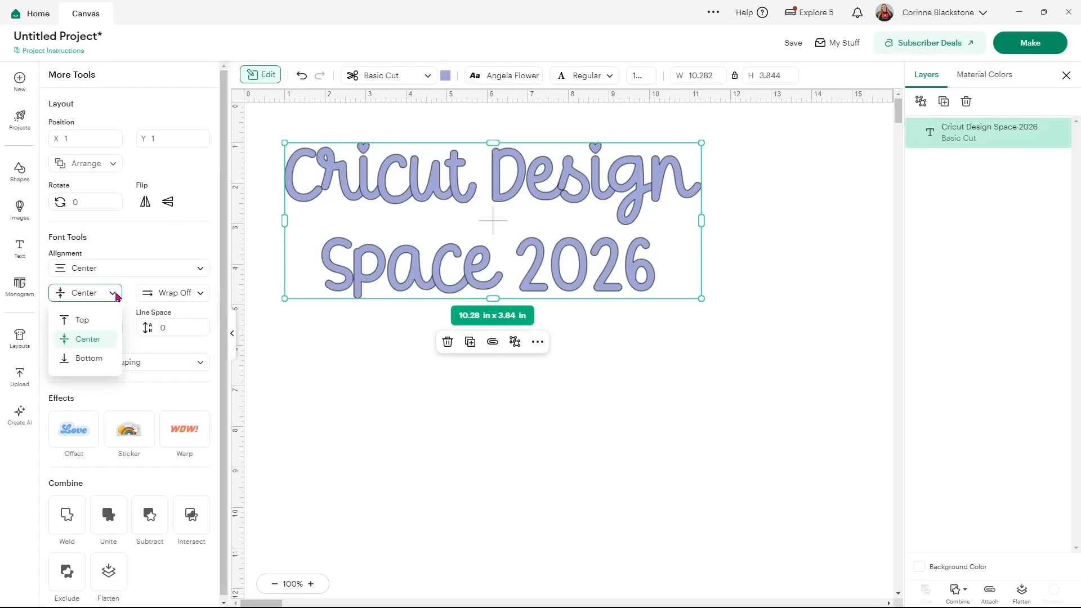
pyautogui.click(82, 320)
pyautogui.click(110, 293)
pyautogui.click(90, 357)
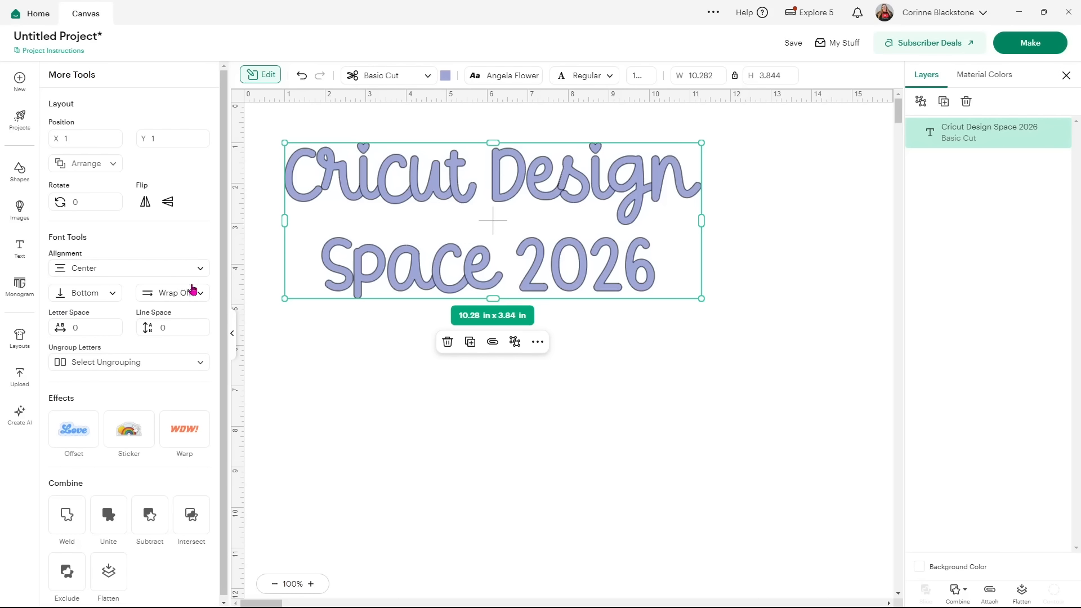
# Raise the letter spacing a few steps, then return it to 0.
pyautogui.click(89, 326)
pyautogui.click(112, 325)
pyautogui.click(112, 325)
pyautogui.click(113, 325)
pyautogui.click(112, 325)
pyautogui.click(112, 325)
pyautogui.click(112, 324)
pyautogui.click(113, 325)
pyautogui.click(112, 324)
pyautogui.click(112, 325)
pyautogui.click(113, 325)
pyautogui.click(112, 325)
pyautogui.click(114, 332)
pyautogui.click(114, 331)
pyautogui.click(115, 332)
pyautogui.click(114, 332)
pyautogui.click(114, 332)
pyautogui.click(114, 331)
pyautogui.click(114, 331)
pyautogui.click(115, 331)
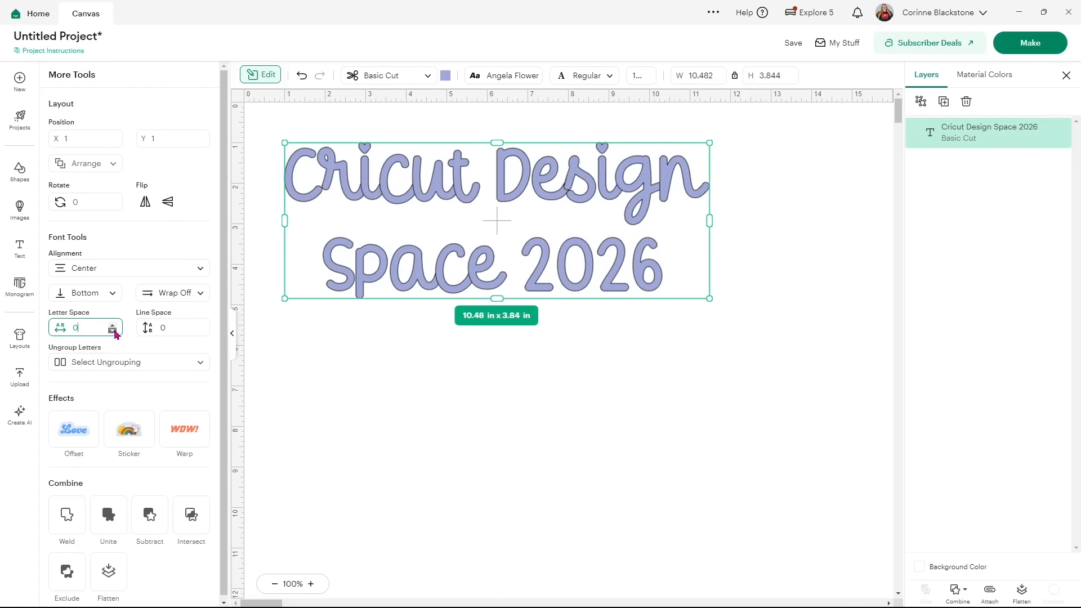
# Tighten the line spacing to -0.8 and glance at the Ungroup Letters options.
pyautogui.click(198, 325)
pyautogui.click(198, 326)
pyautogui.click(198, 326)
pyautogui.click(198, 326)
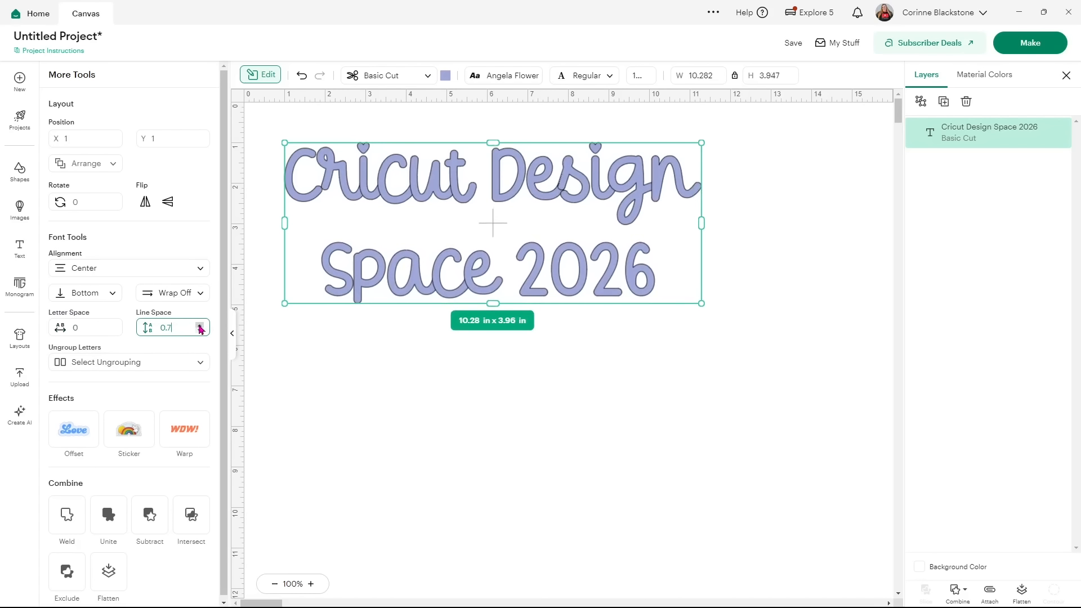
pyautogui.click(200, 331)
pyautogui.click(201, 331)
pyautogui.click(200, 331)
pyautogui.click(200, 331)
pyautogui.click(200, 331)
pyautogui.click(200, 331)
pyautogui.click(200, 331)
pyautogui.click(201, 331)
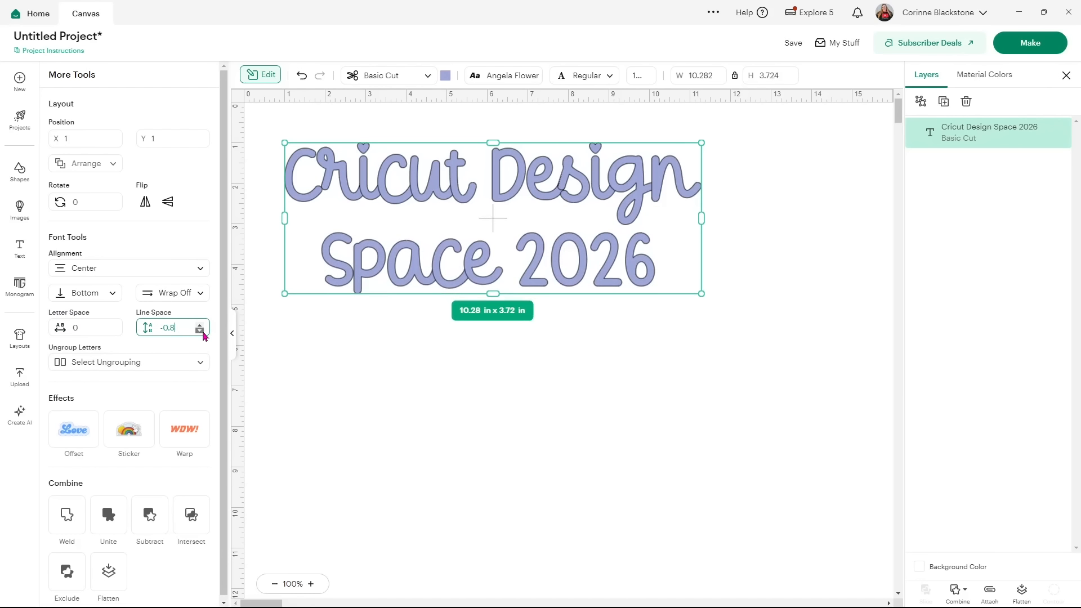
pyautogui.click(200, 365)
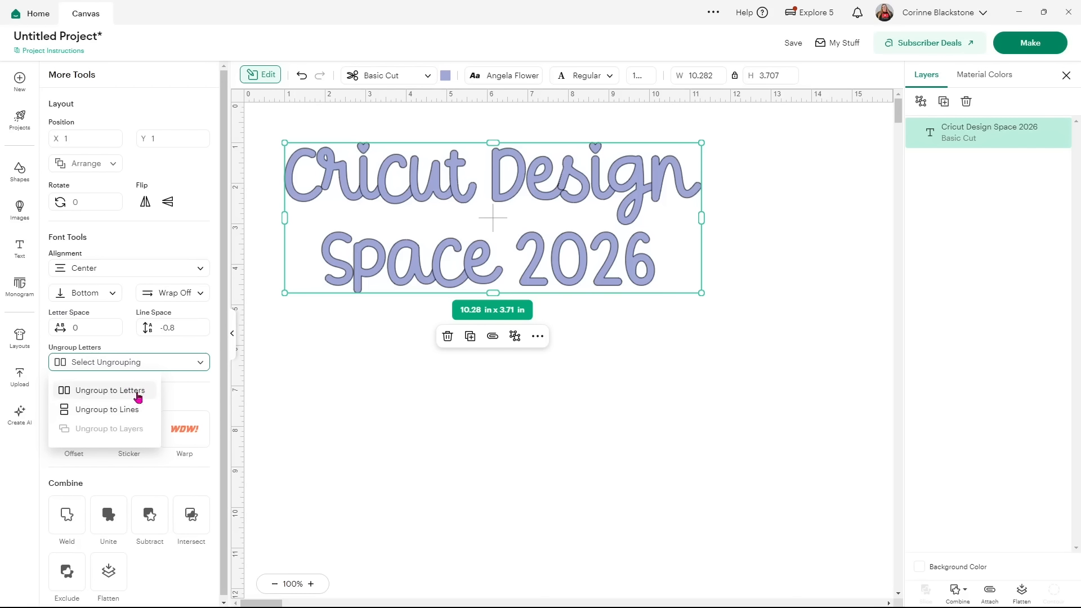
pyautogui.click(179, 396)
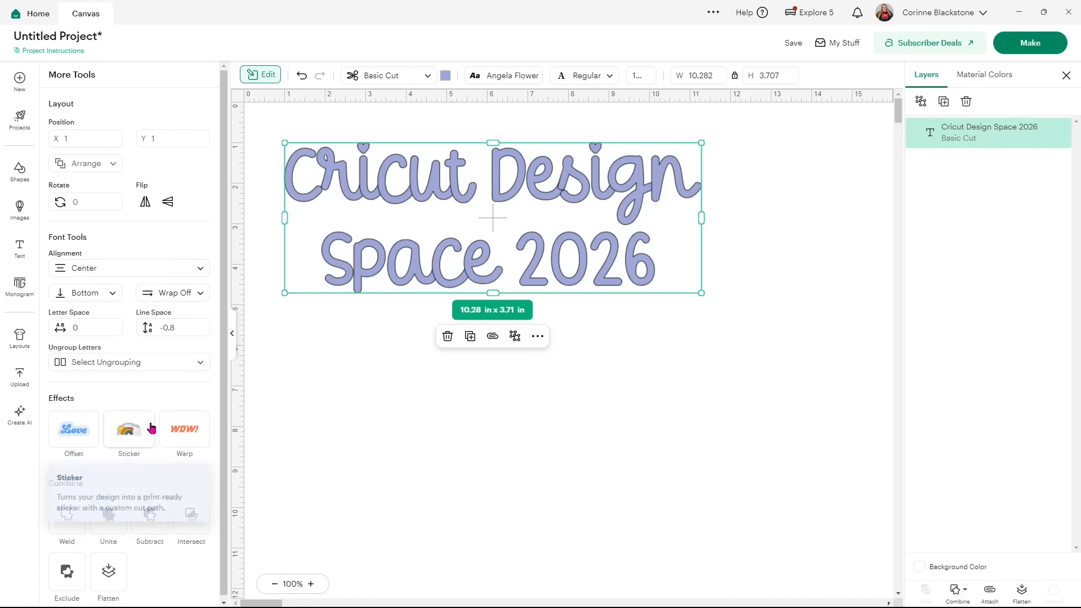
# Try warp presets 5, 7, 8, 9 and 11 on the text.
pyautogui.click(183, 427)
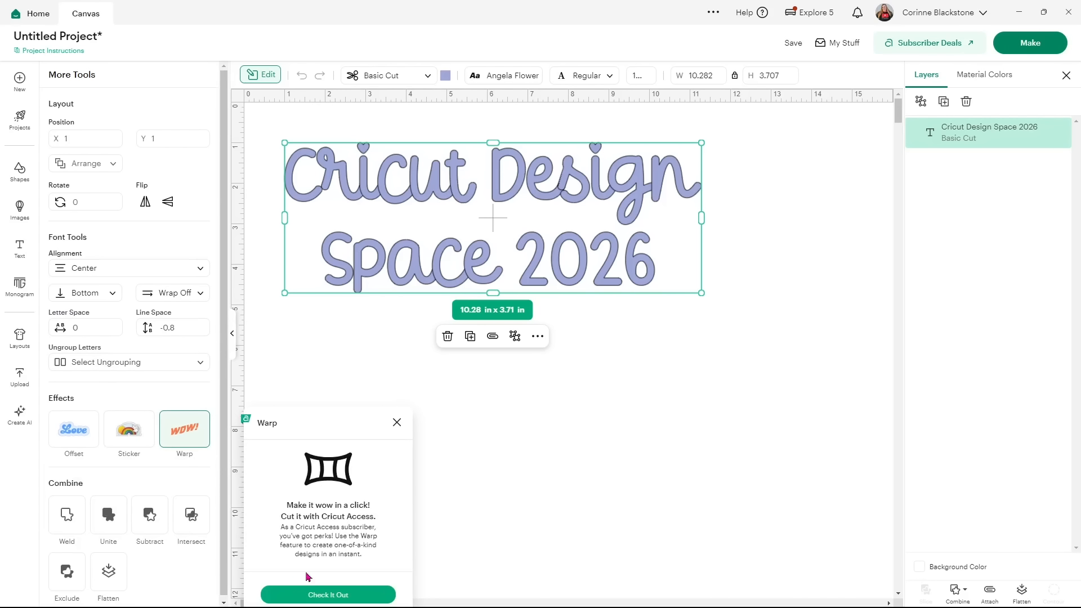
pyautogui.click(337, 594)
pyautogui.click(330, 426)
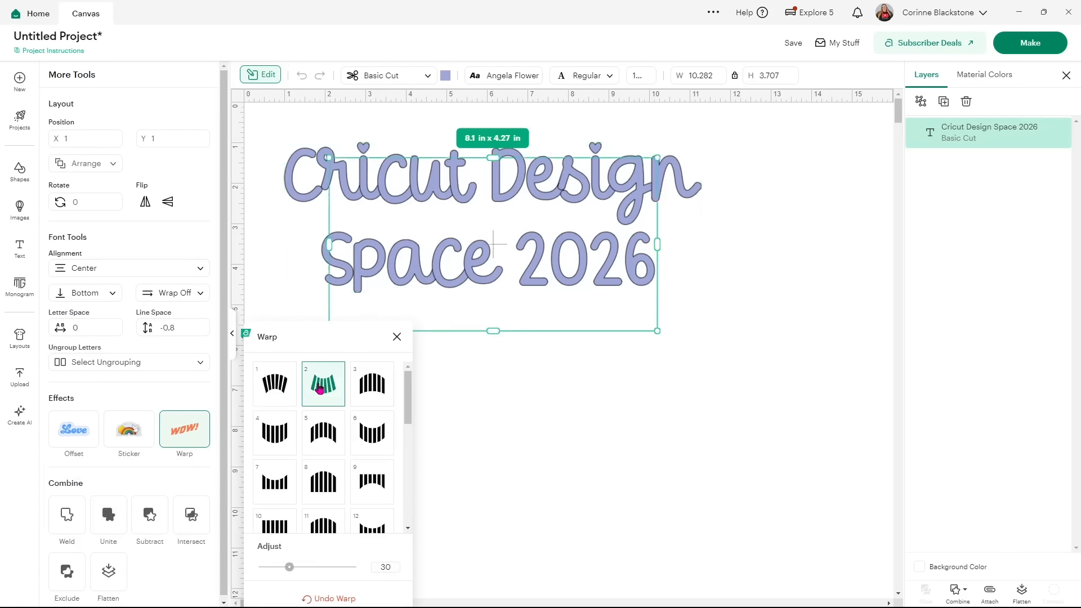
pyautogui.click(283, 480)
pyautogui.click(330, 482)
pyautogui.click(369, 487)
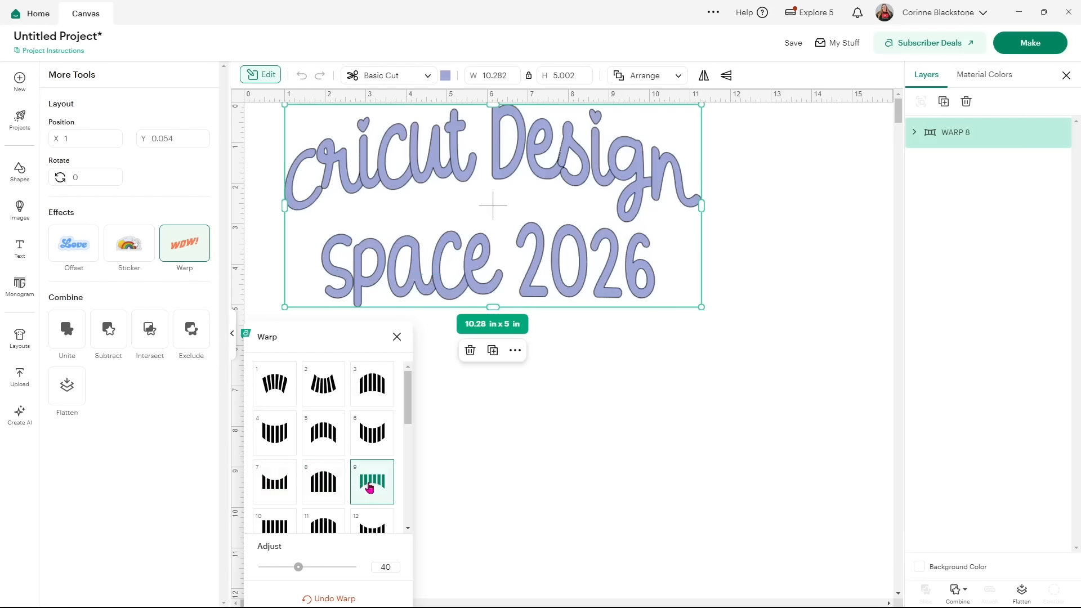
pyautogui.click(321, 523)
# Try warp presets 14 and 17, undo the warp, and preview a 0.25 in offset.
pyautogui.scroll(-2, 342, 478)
pyautogui.click(334, 475)
pyautogui.click(330, 510)
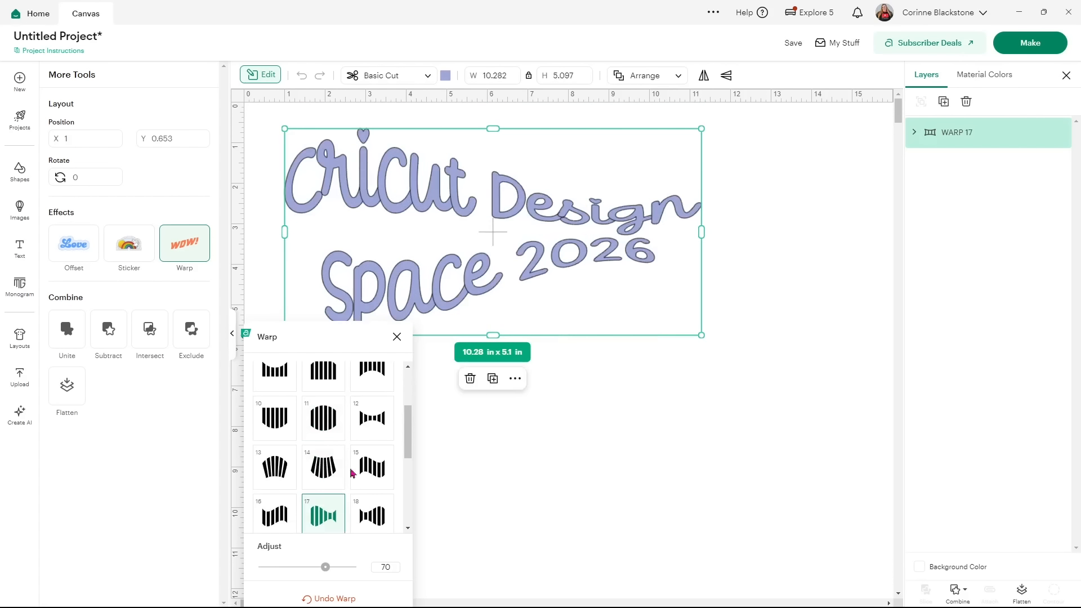
pyautogui.click(347, 598)
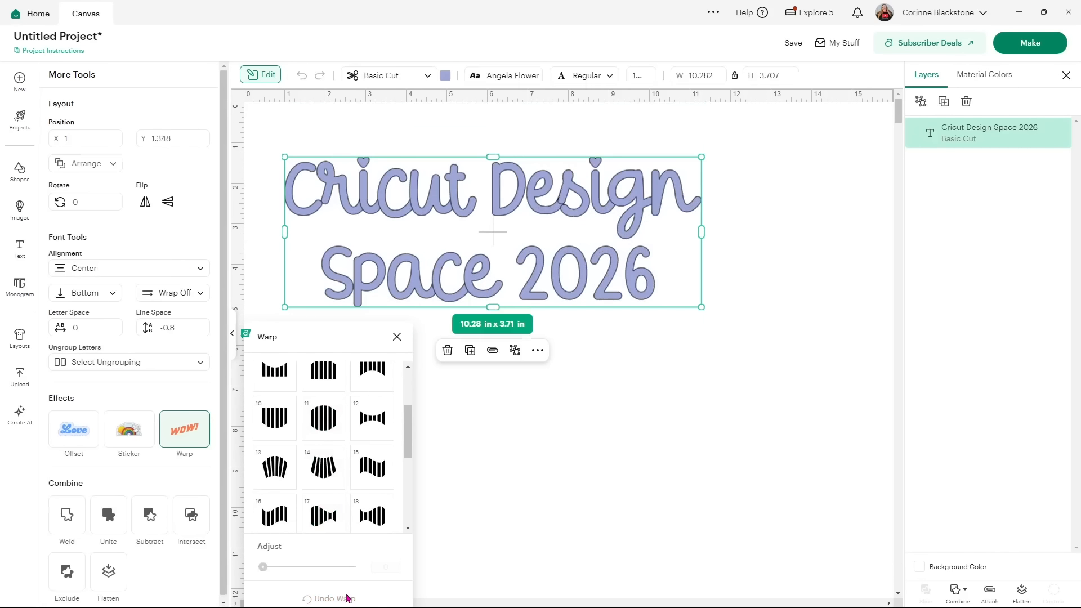
pyautogui.click(397, 337)
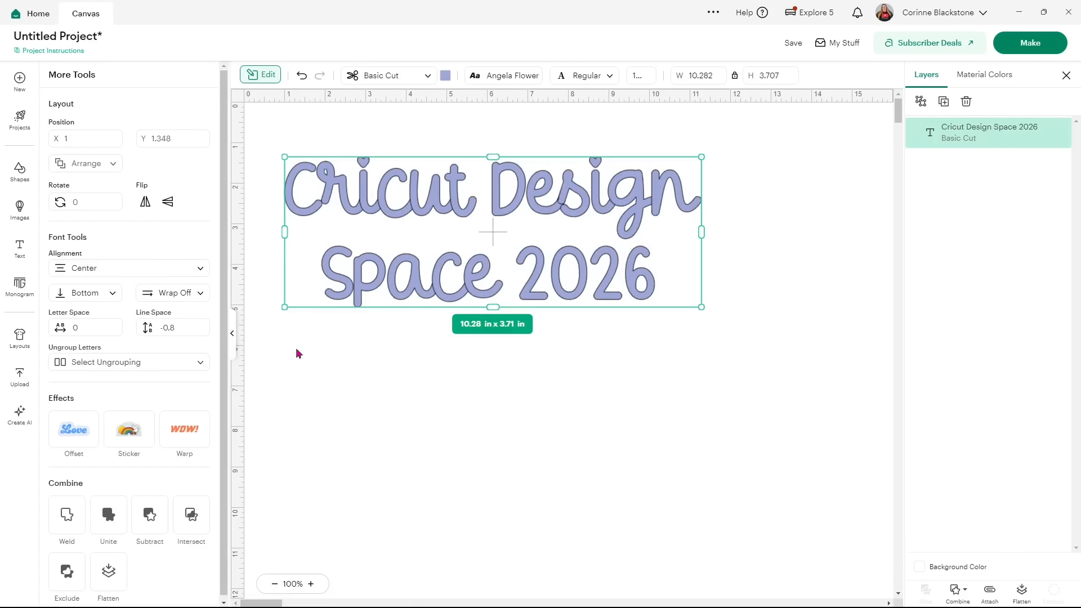
pyautogui.click(72, 435)
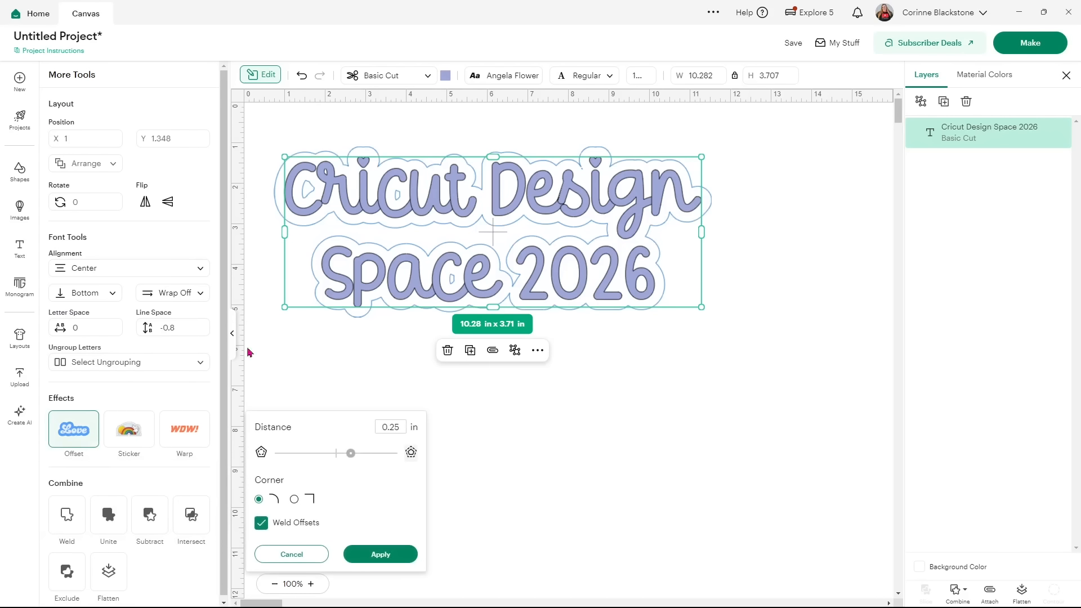
# Apply the 0.25 in offset as a dark grey 10.78 × 4.21 in Offset layer.
pyautogui.click(381, 554)
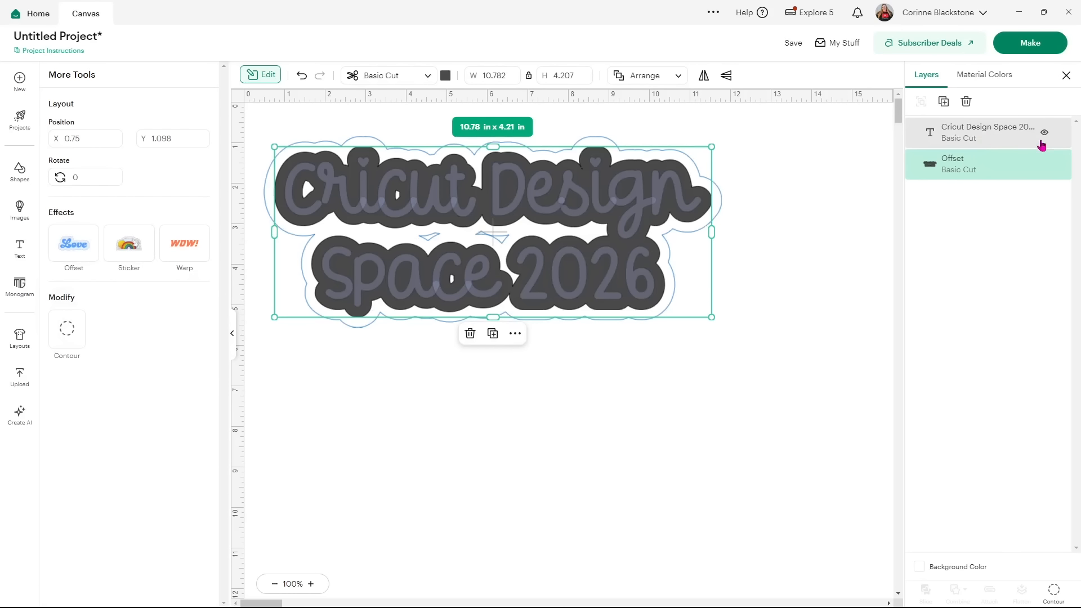
# Select the text layer, check the Combine options, and collapse the More Tools panel.
pyautogui.click(987, 138)
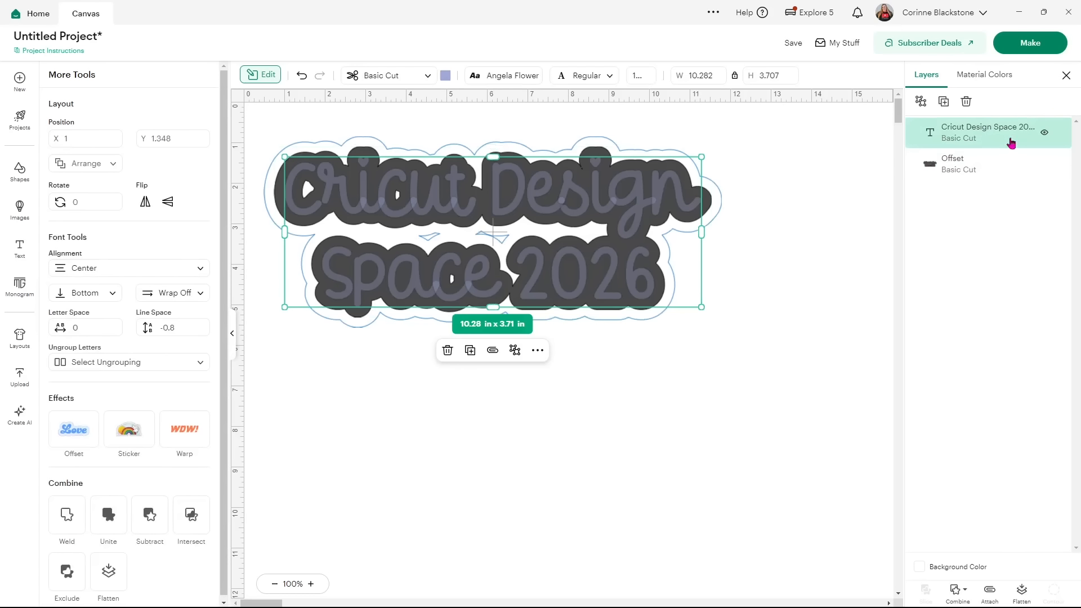
pyautogui.scroll(-1, 164, 360)
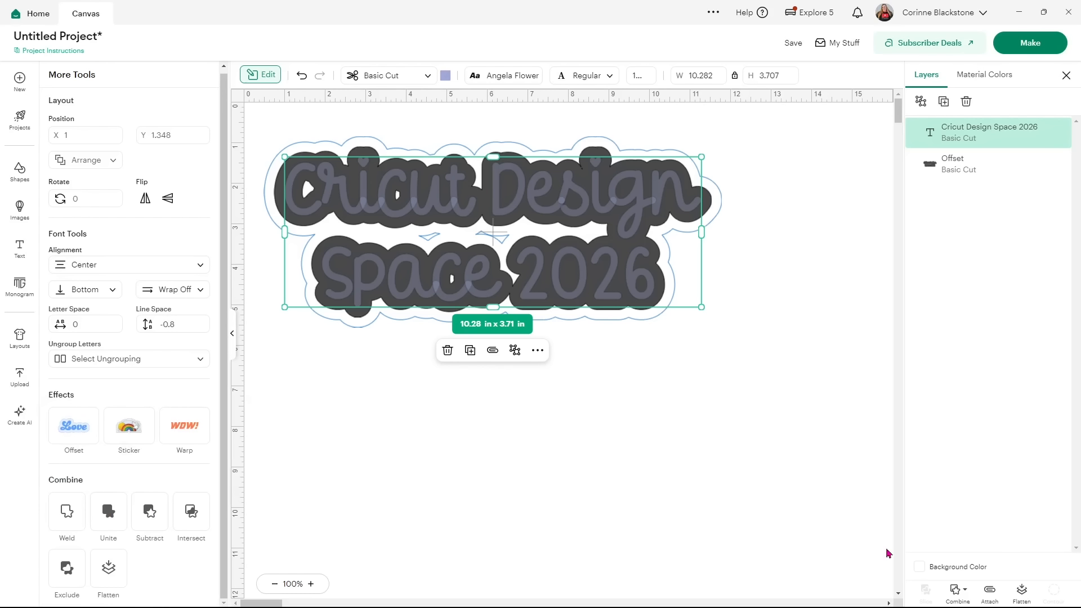
pyautogui.click(965, 592)
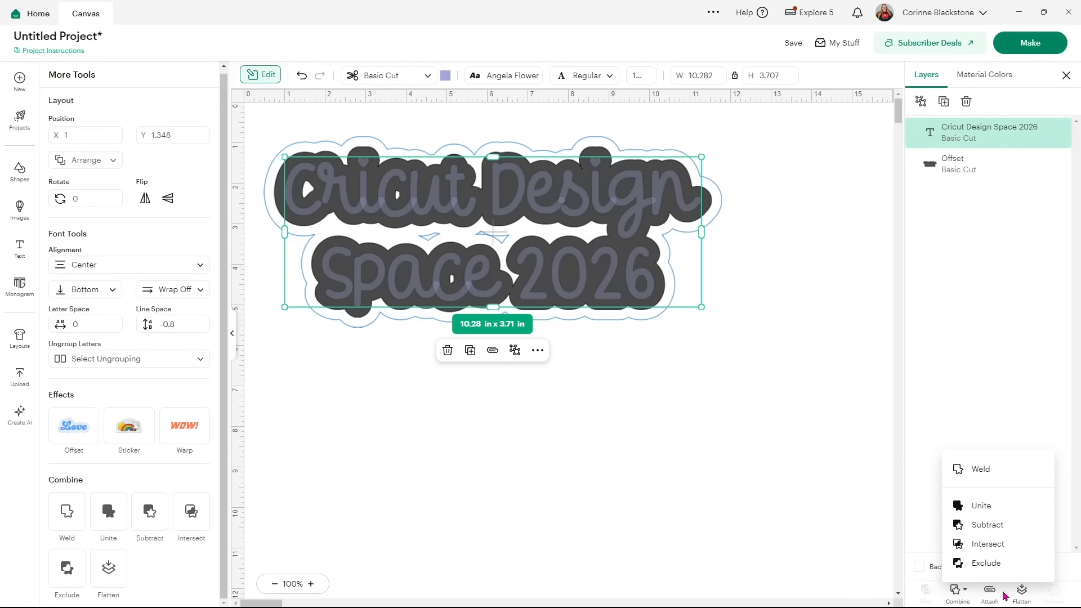
pyautogui.click(442, 528)
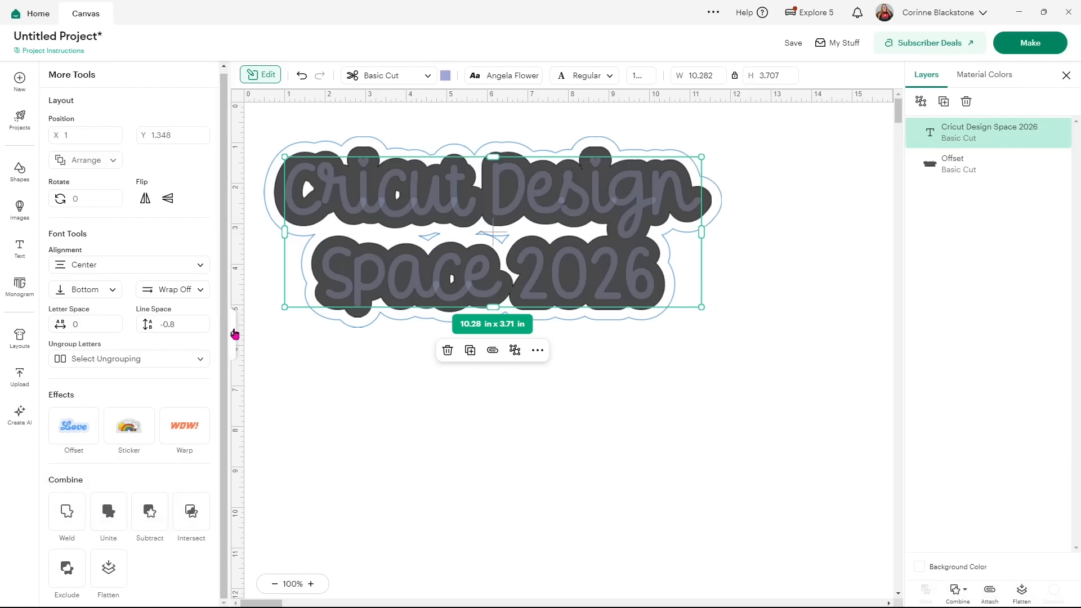
pyautogui.click(235, 335)
# Pull the text and its Offset shape apart, moving the offset to the right.
pyautogui.click(536, 362)
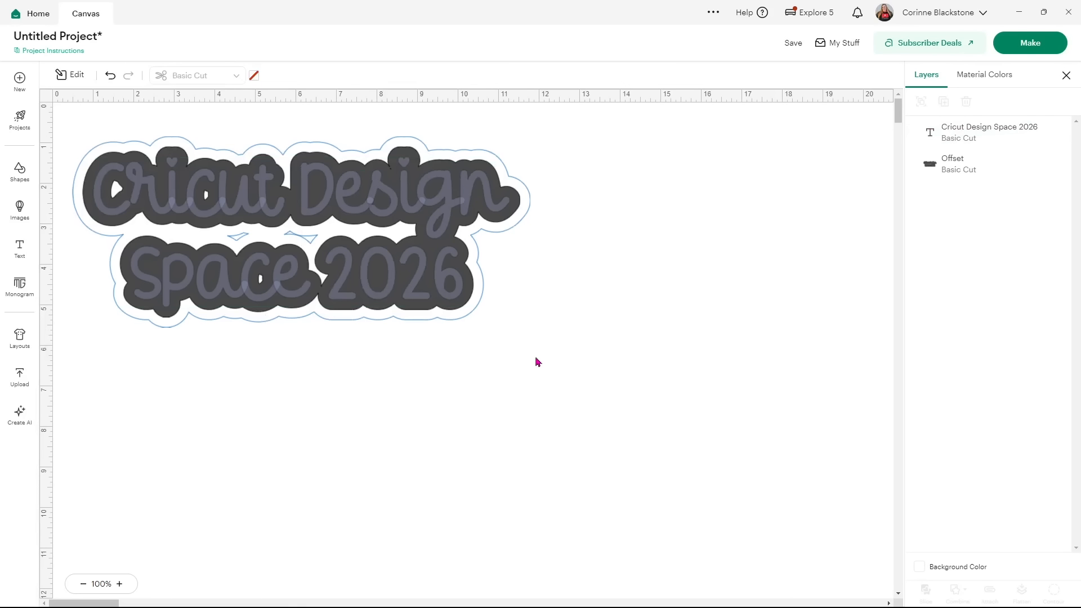
pyautogui.click(460, 210)
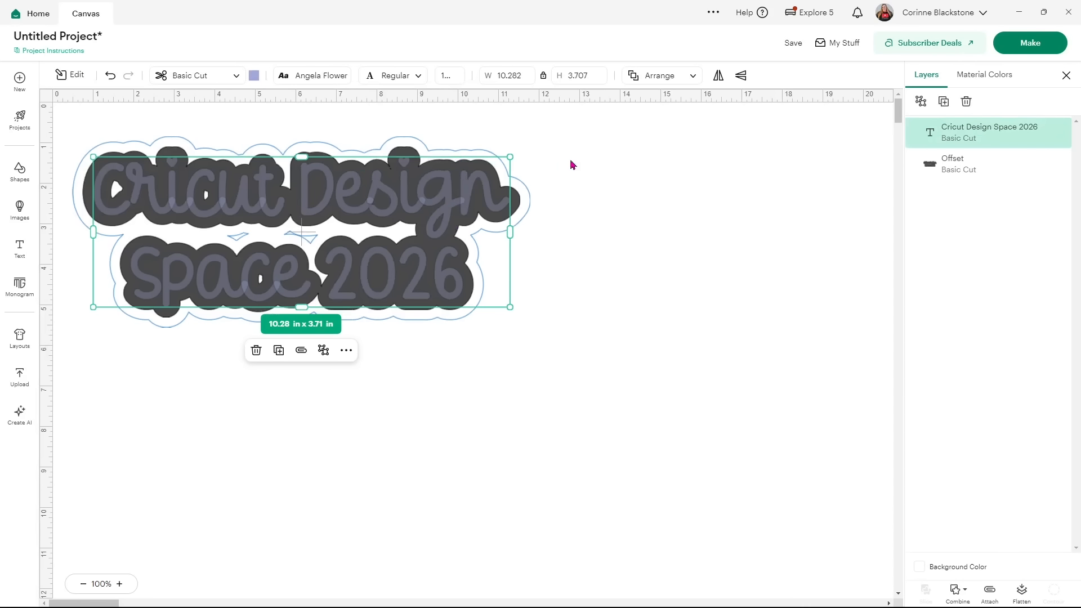
pyautogui.click(574, 220)
pyautogui.moveTo(444, 236); pyautogui.dragTo(752, 405)
pyautogui.moveTo(458, 201); pyautogui.dragTo(783, 203)
pyautogui.moveTo(330, 194); pyautogui.dragTo(287, 278)
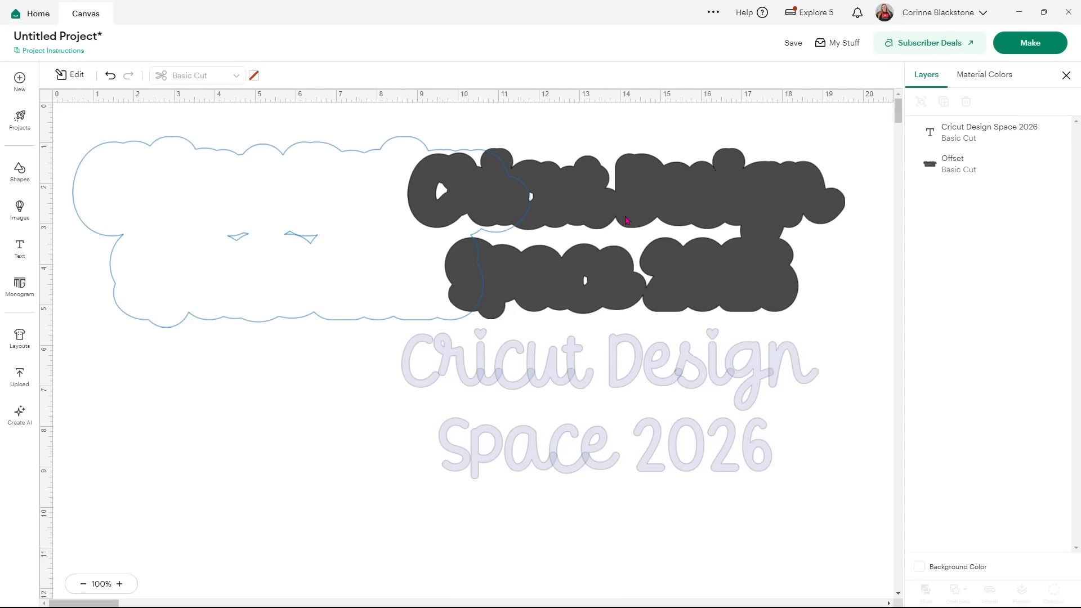
# Preview the design on mats without saving, then centre the text back on the offset.
pyautogui.click(1012, 52)
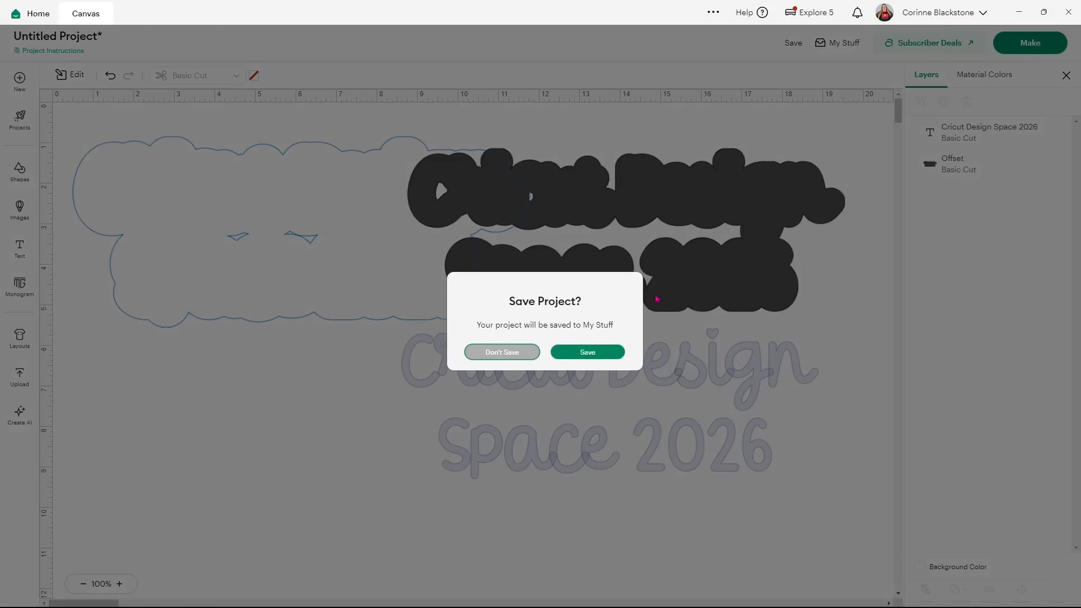
pyautogui.click(503, 353)
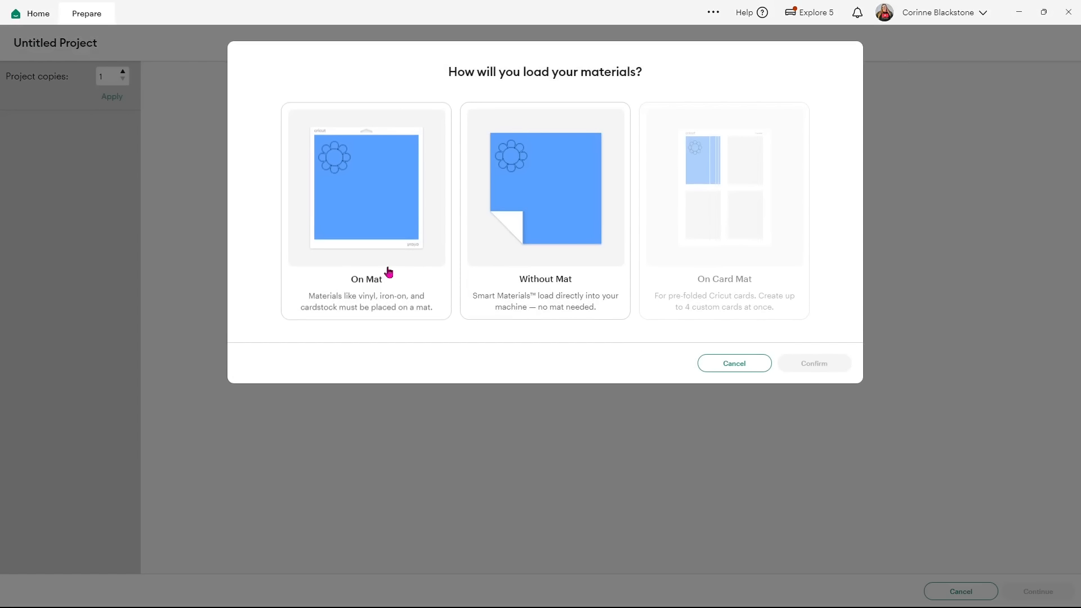
pyautogui.click(385, 237)
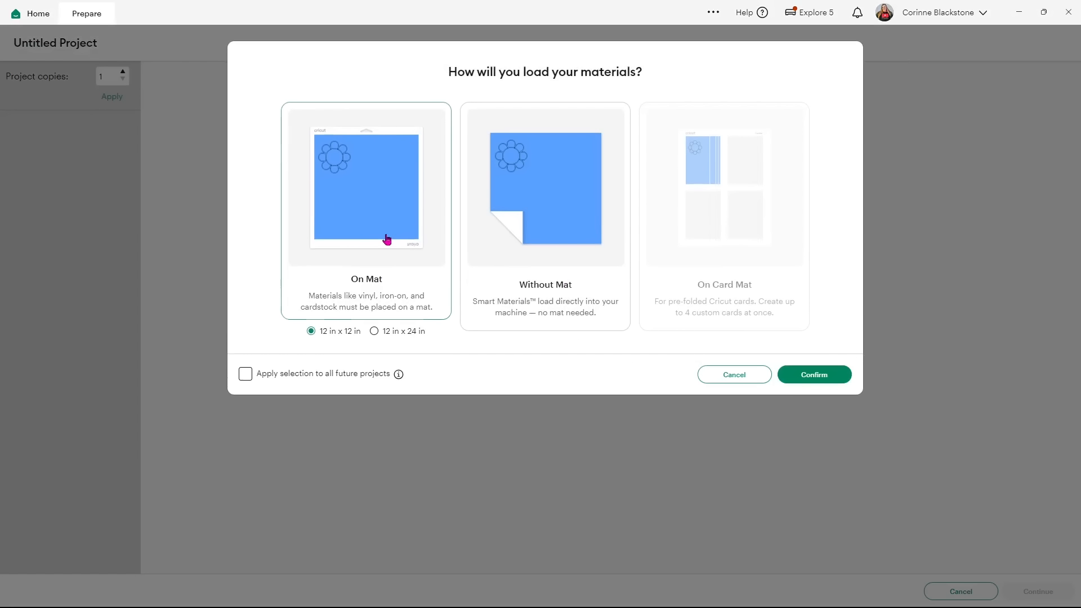
pyautogui.click(803, 375)
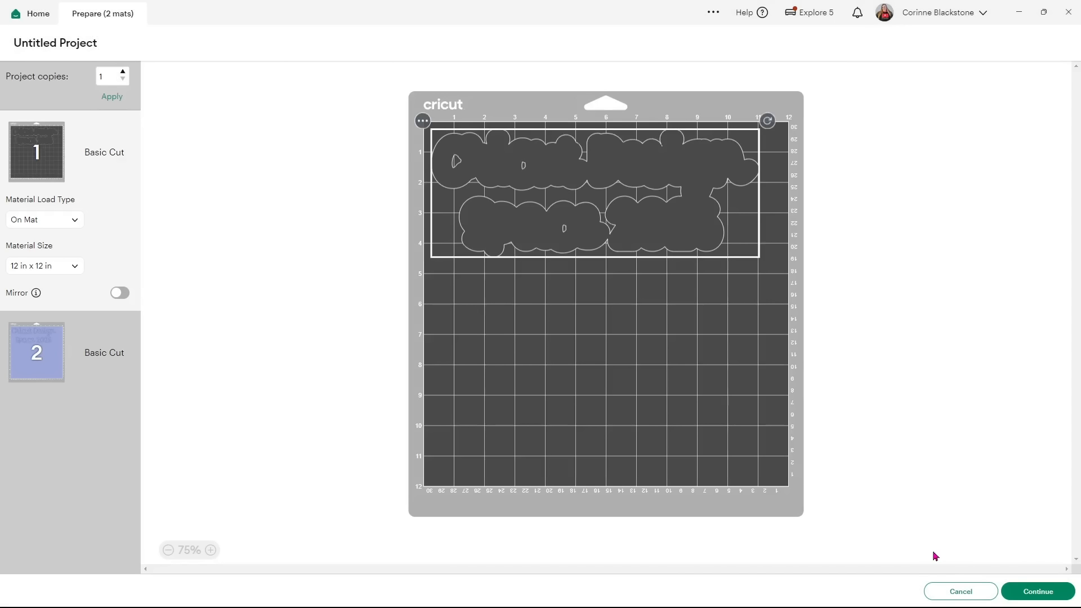
pyautogui.click(935, 587)
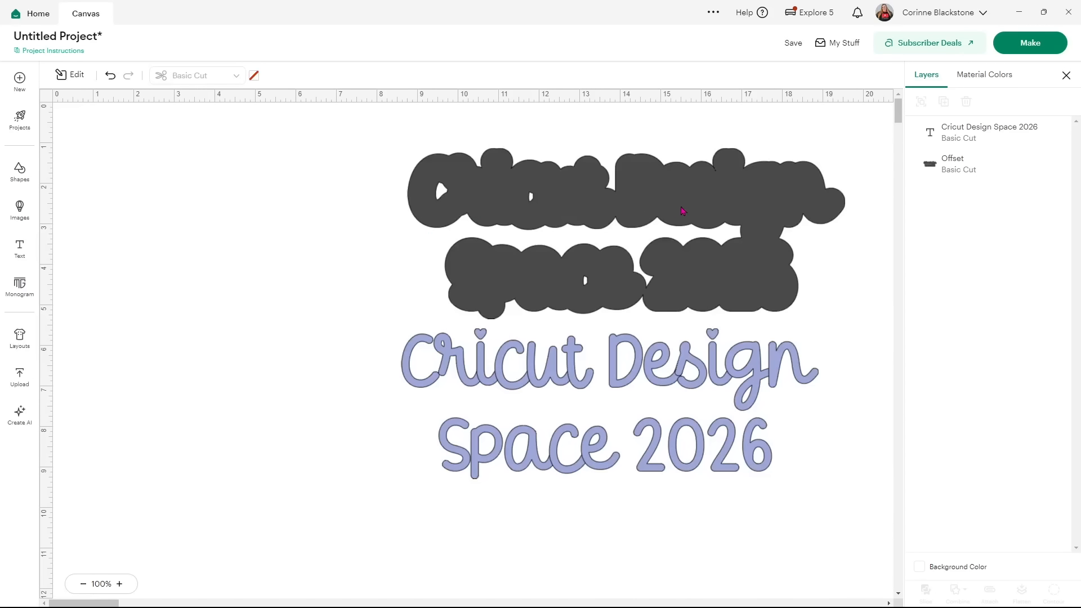
pyautogui.moveTo(627, 358); pyautogui.dragTo(643, 184)
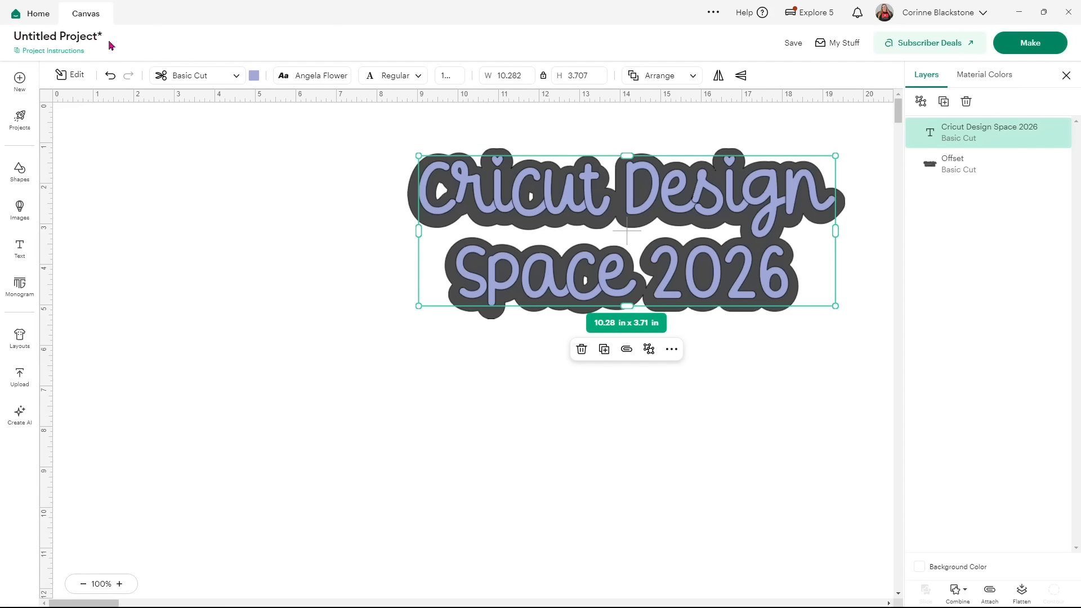
# Glance at Project Instructions, then save the project under the title 'cricut tour'.
pyautogui.click(60, 52)
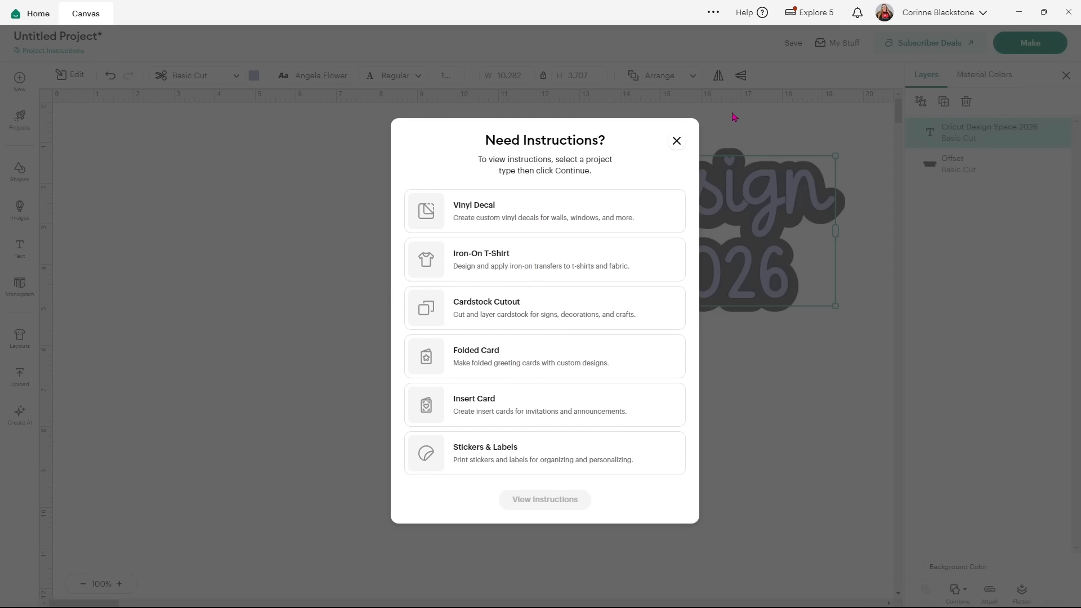
pyautogui.click(674, 139)
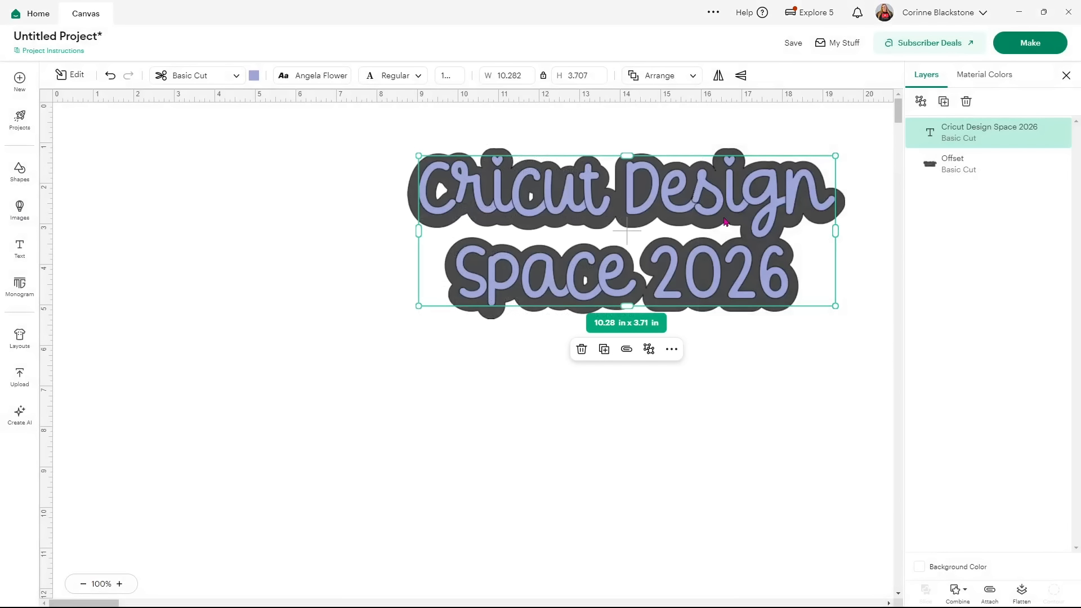
pyautogui.click(794, 44)
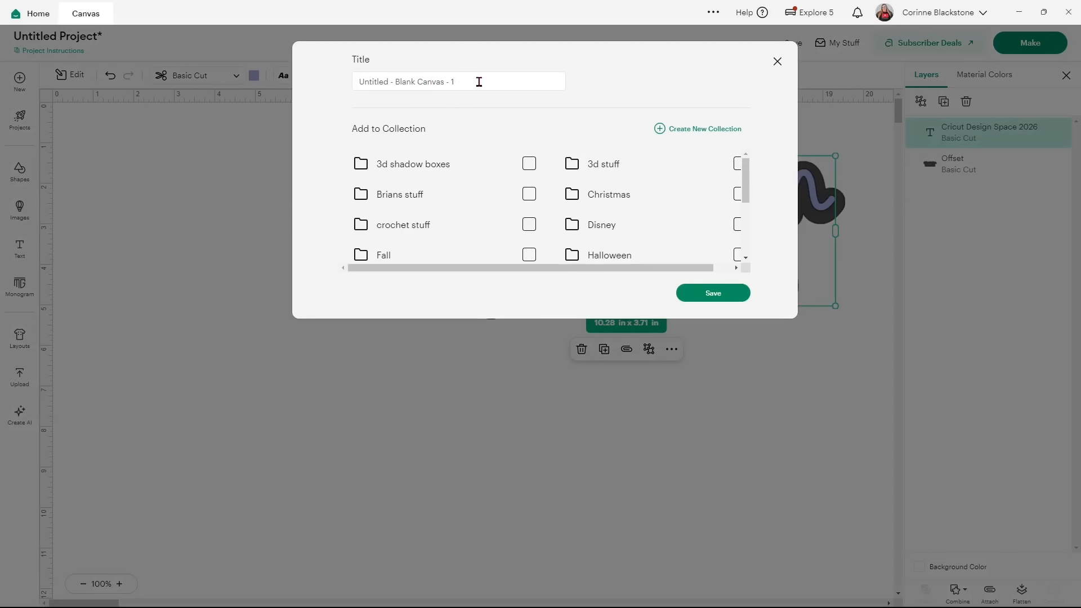
pyautogui.moveTo(480, 82); pyautogui.dragTo(346, 83)
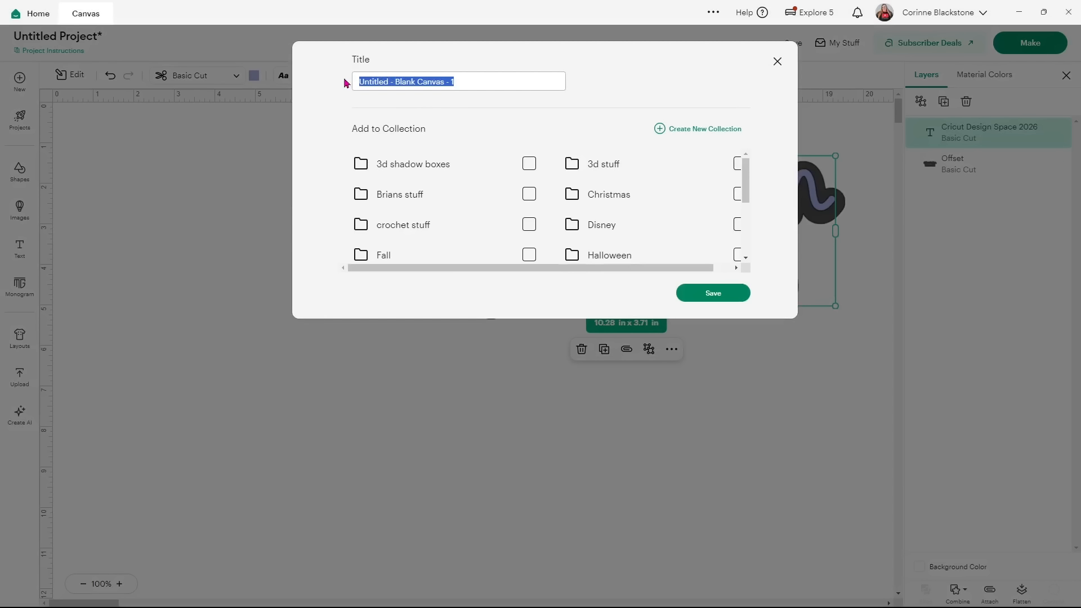
pyautogui.write('ut tour')
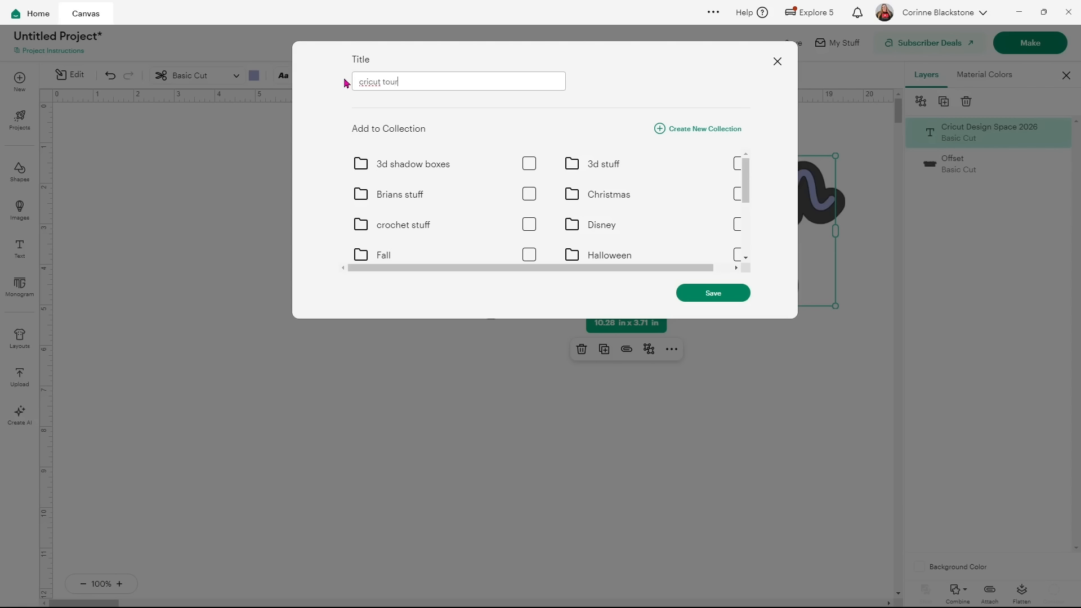
pyautogui.scroll(-4, 664, 220)
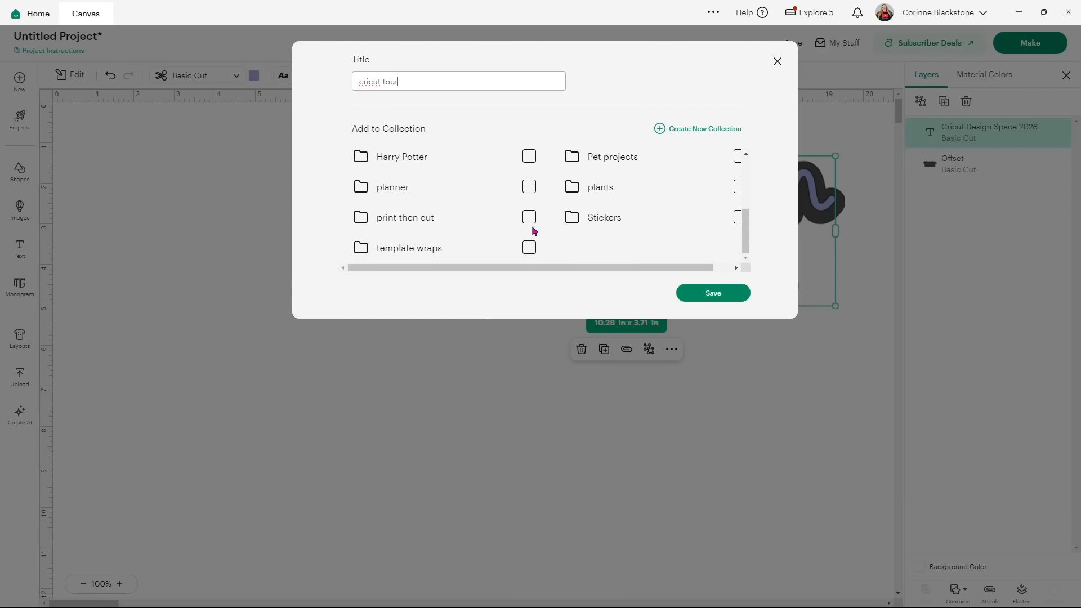
pyautogui.scroll(4, 556, 201)
pyautogui.click(714, 289)
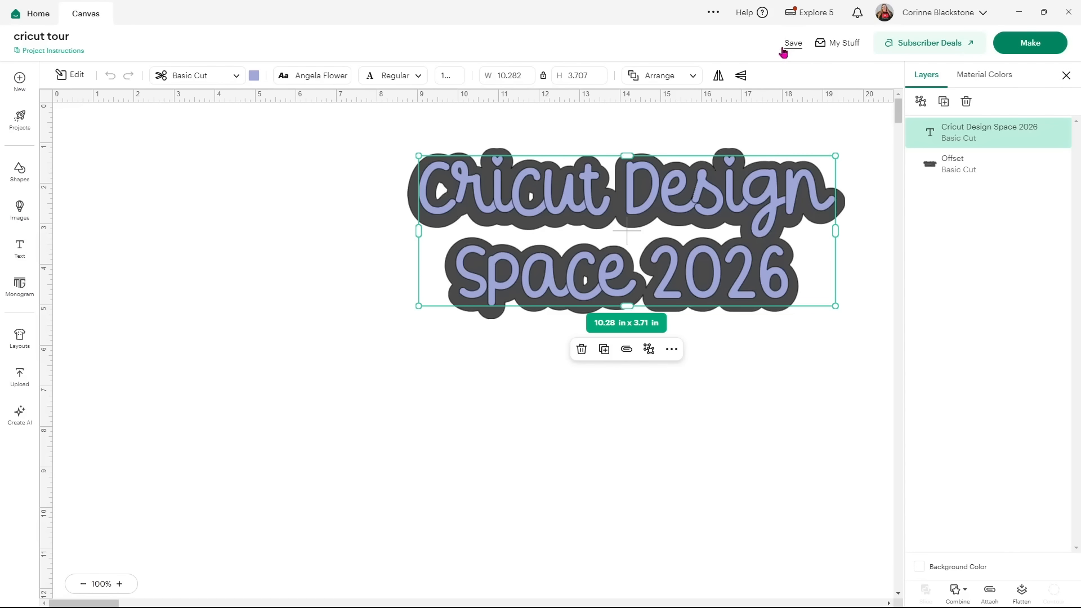
pyautogui.click(826, 45)
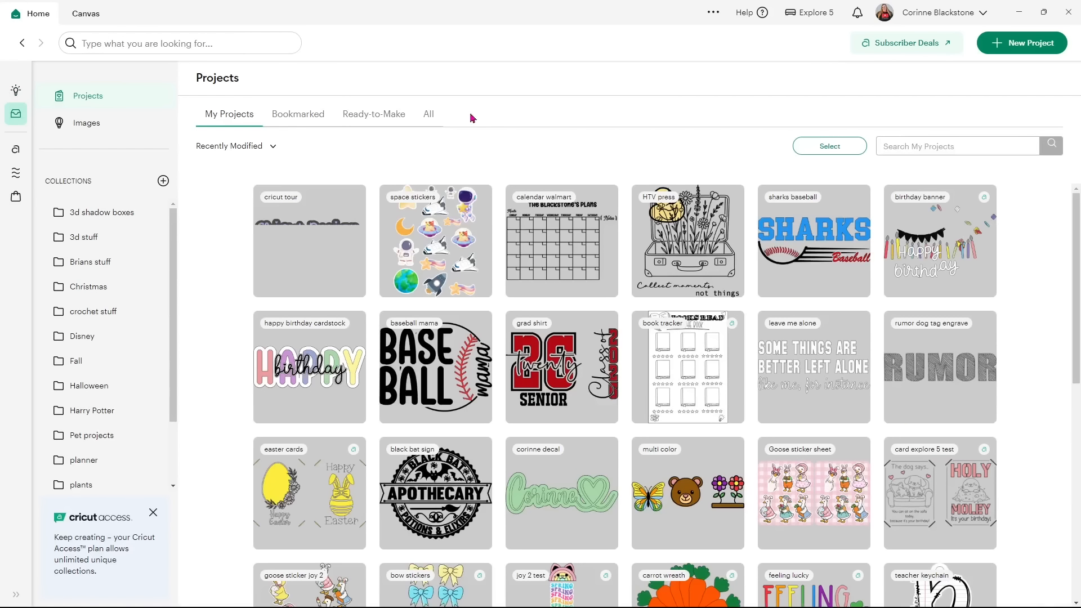
pyautogui.click(308, 117)
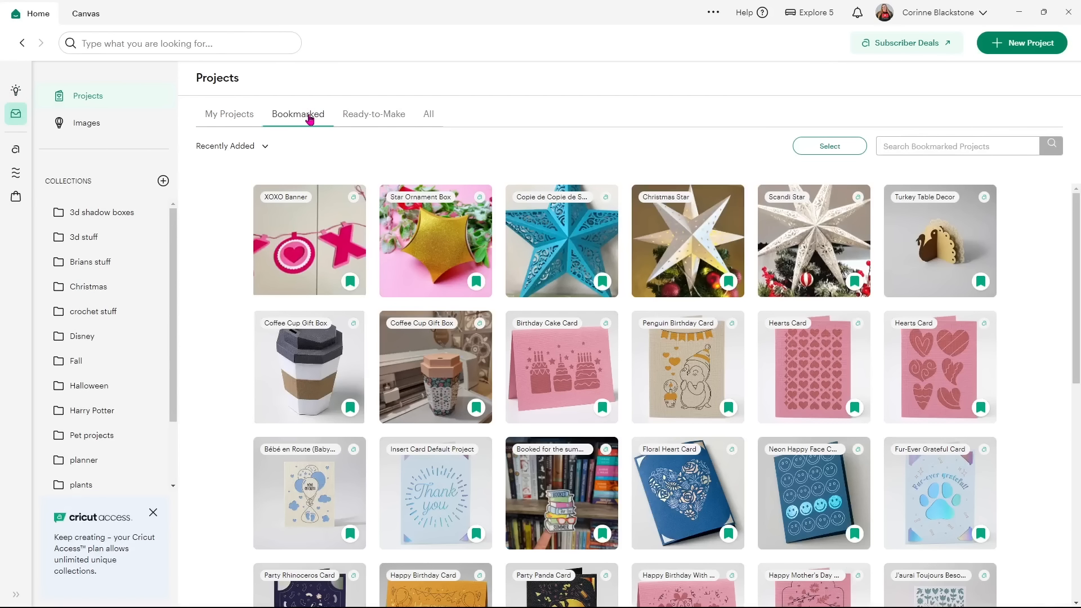
pyautogui.click(359, 116)
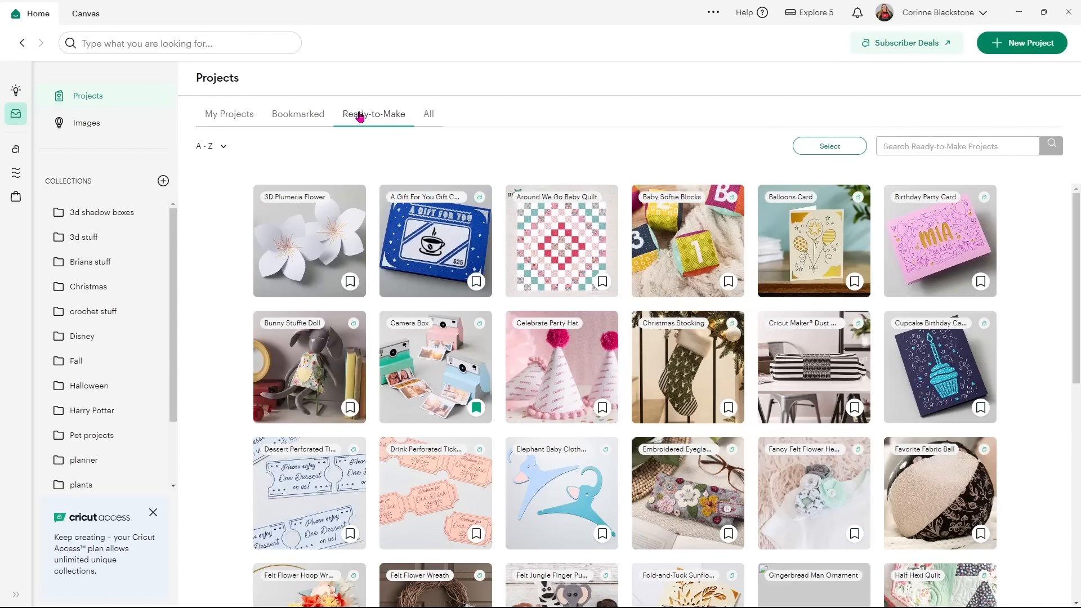
pyautogui.click(428, 115)
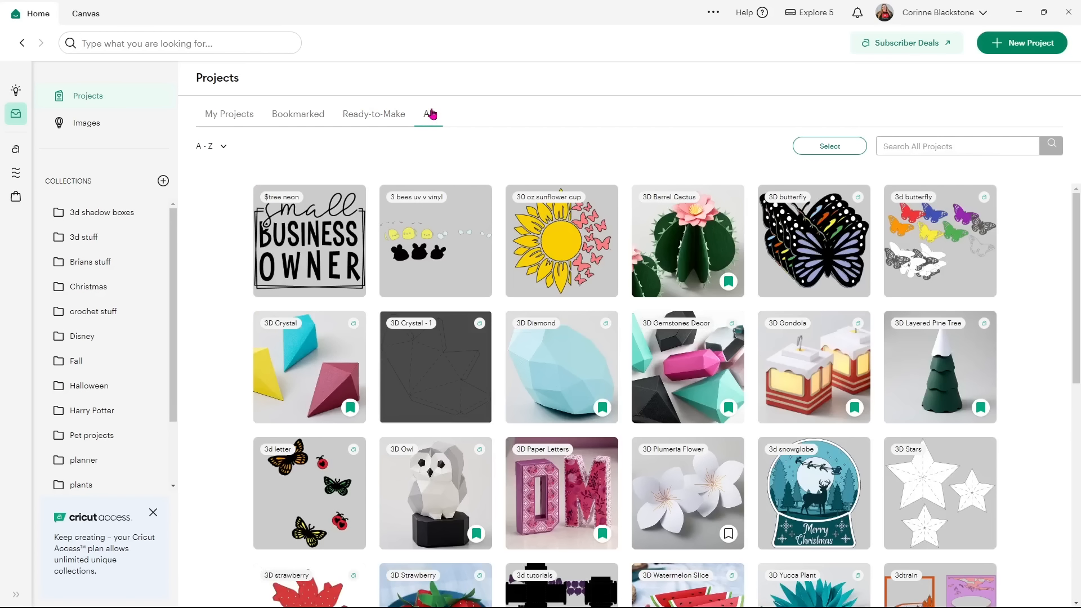
pyautogui.click(221, 122)
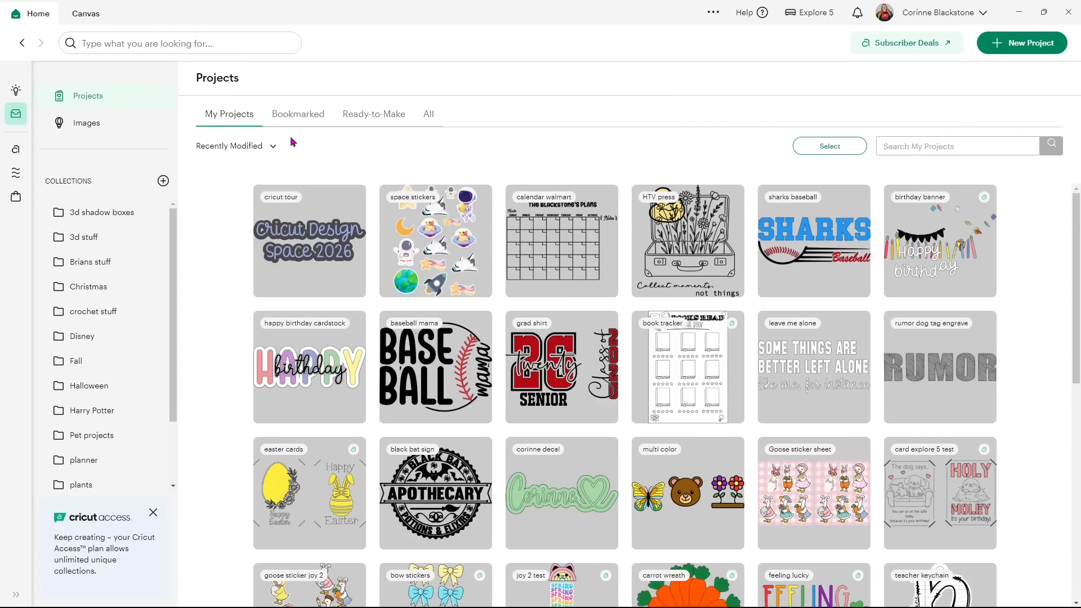
pyautogui.click(100, 128)
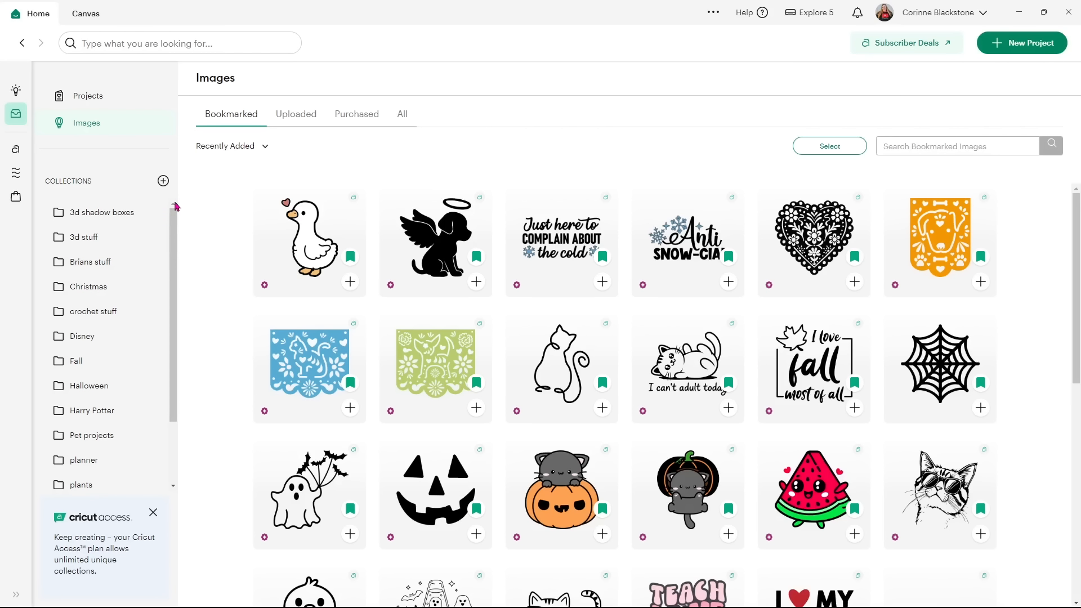
pyautogui.click(87, 15)
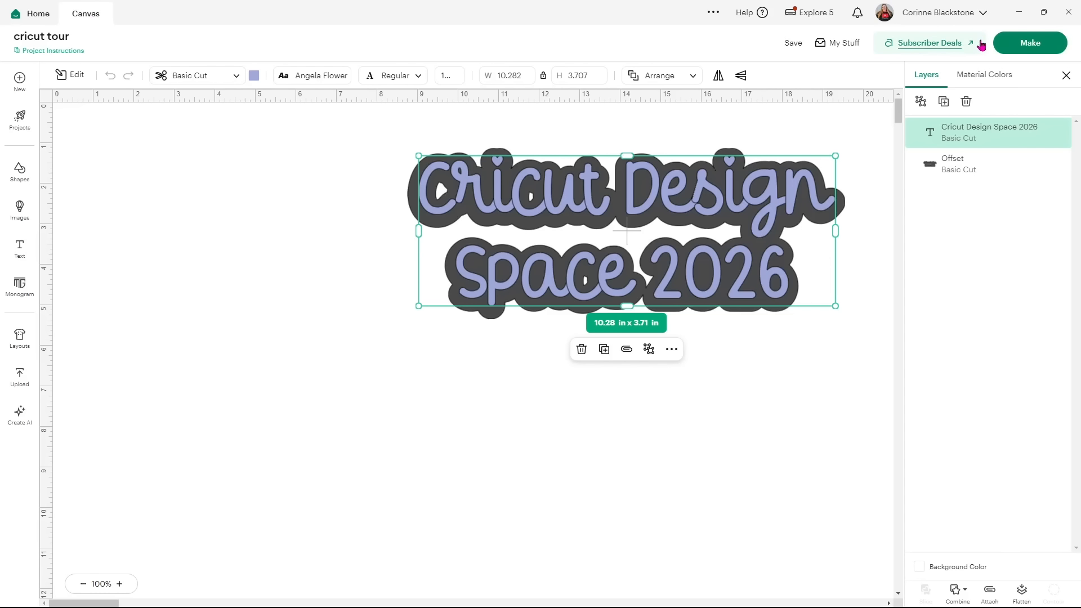
pyautogui.click(1041, 45)
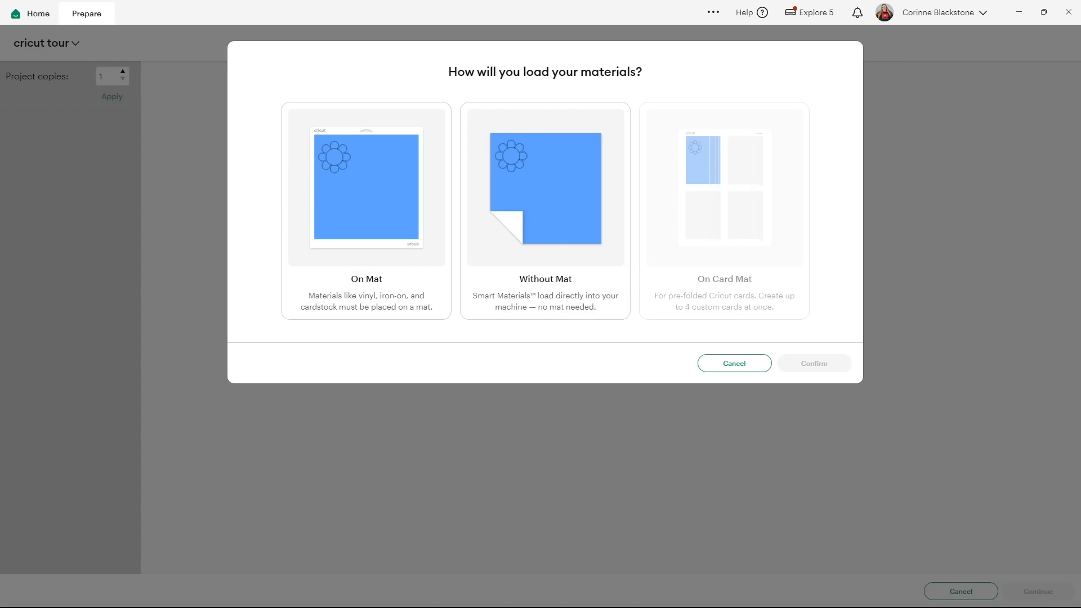
pyautogui.click(379, 174)
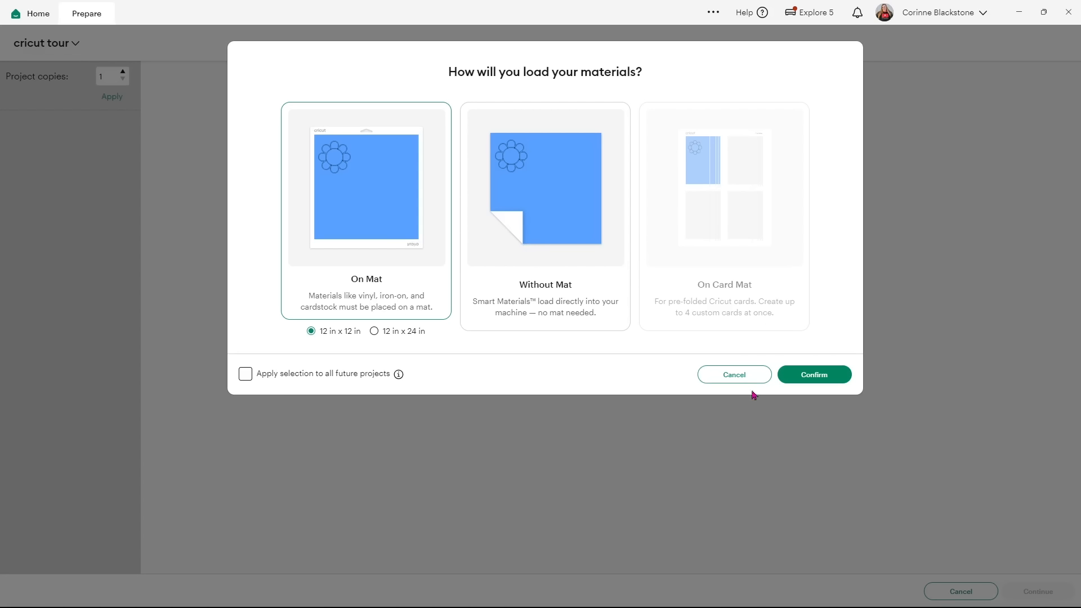
pyautogui.click(820, 381)
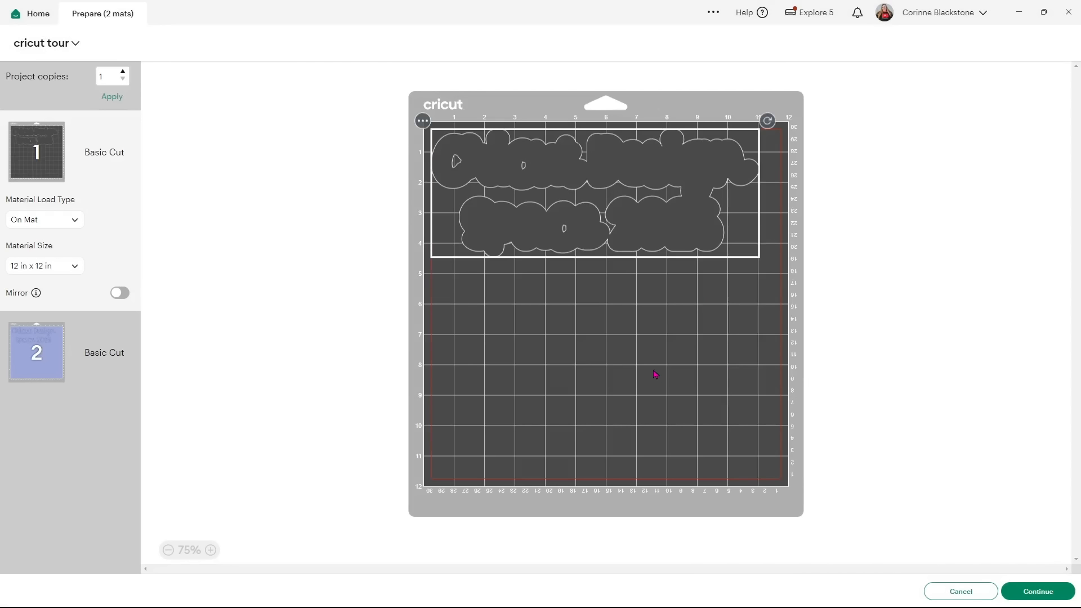
pyautogui.click(43, 357)
pyautogui.click(82, 134)
pyautogui.click(988, 591)
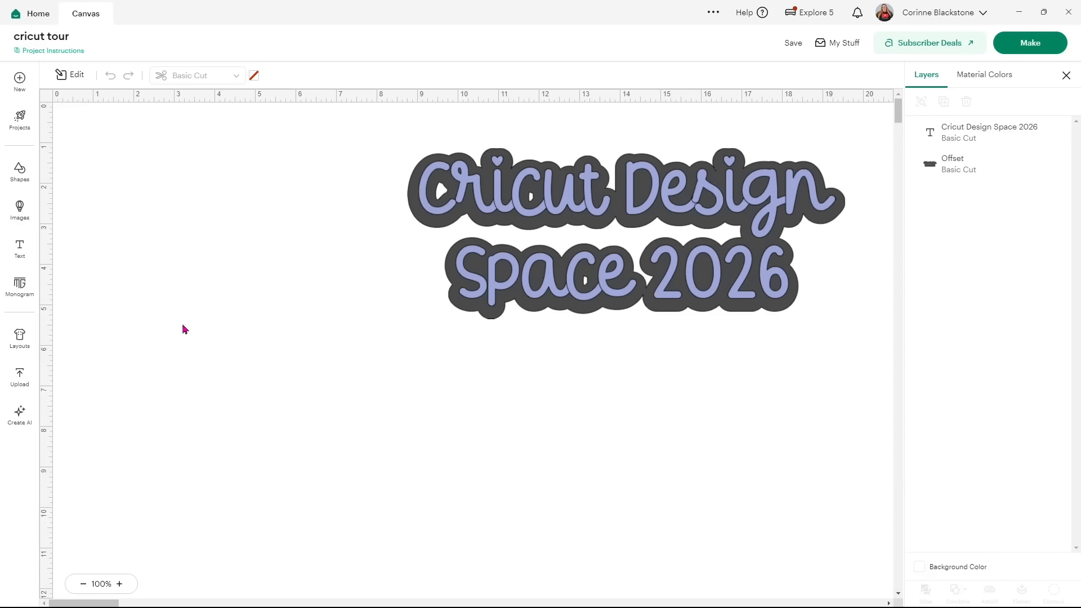
# Go to Upload, glance at Pattern fill, then open the Upload Image page.
pyautogui.click(19, 378)
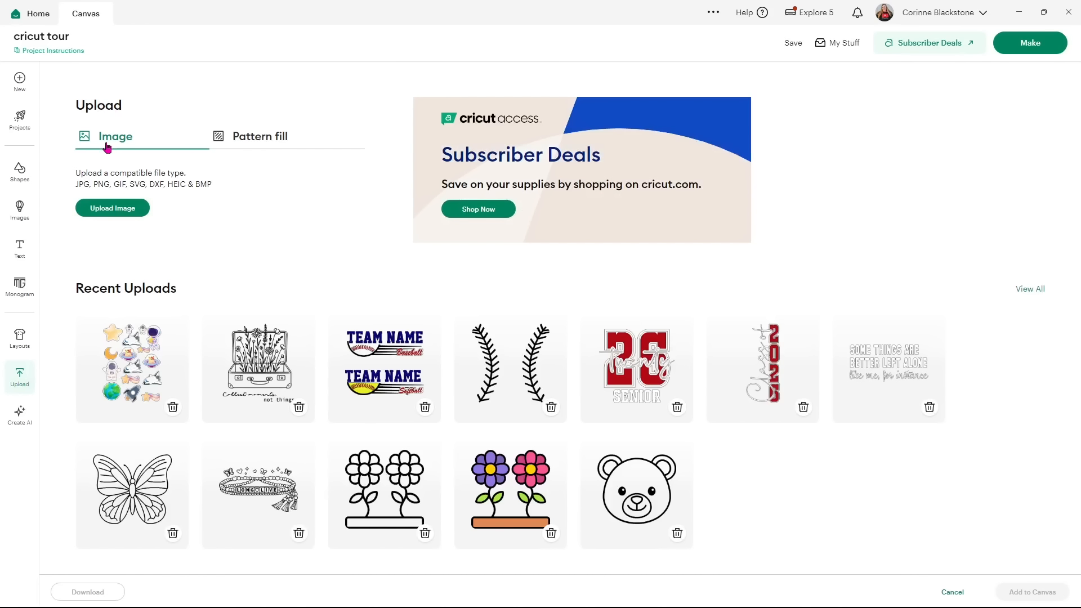
pyautogui.click(227, 139)
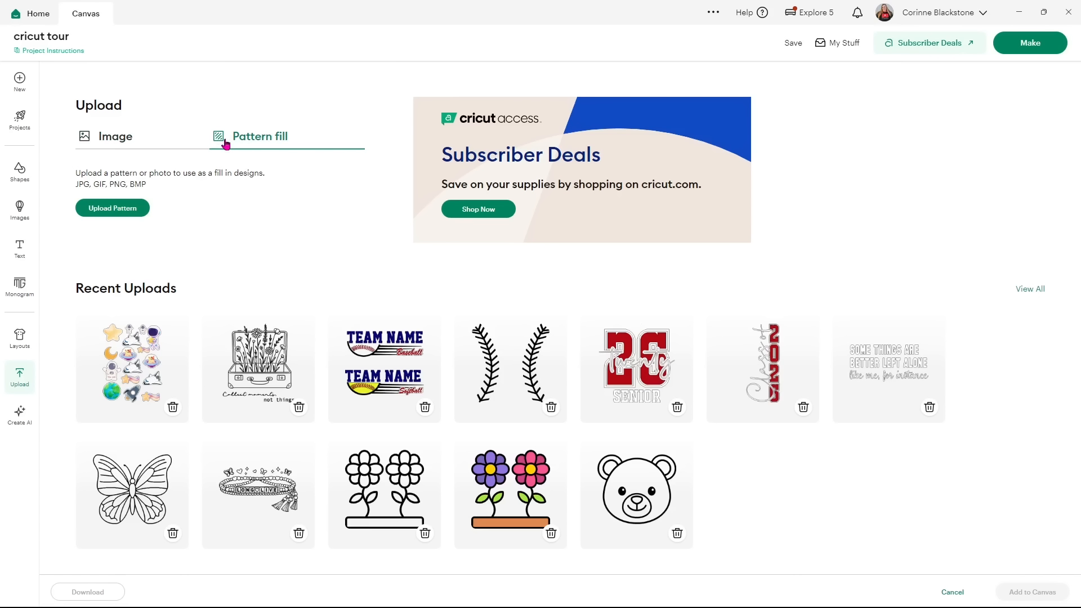
pyautogui.click(135, 146)
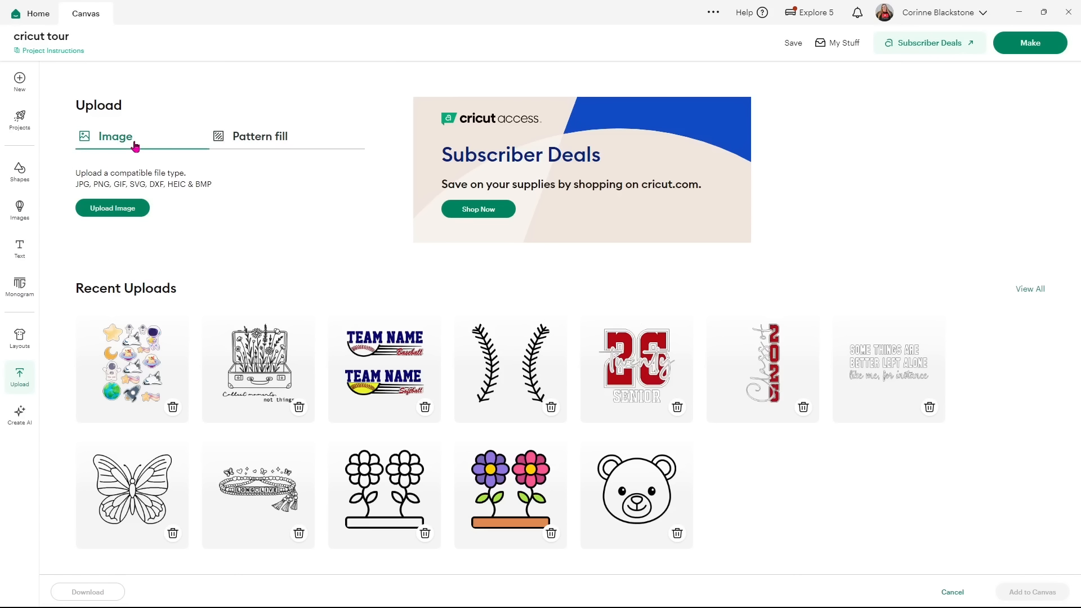
pyautogui.click(122, 208)
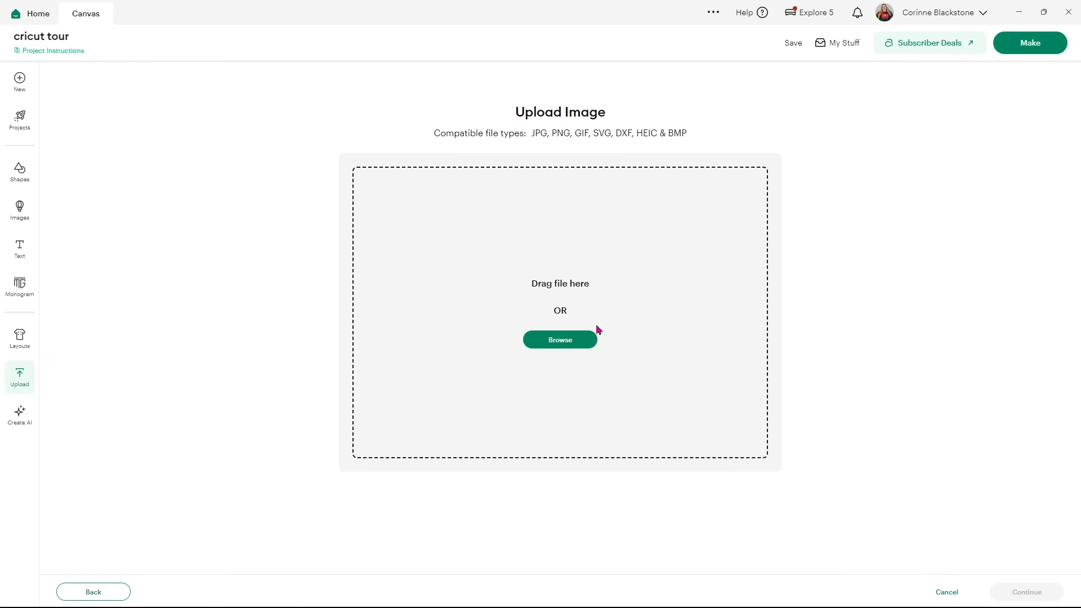
# Browse to cricut files > motivational > Boho bundle folder.
pyautogui.click(563, 346)
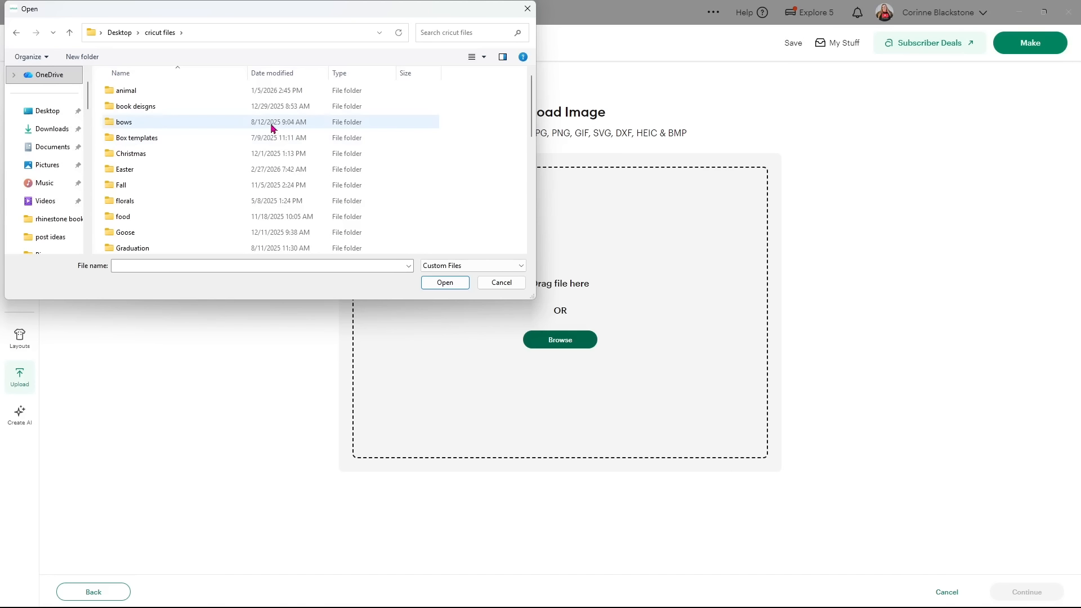
pyautogui.doubleClick(155, 93)
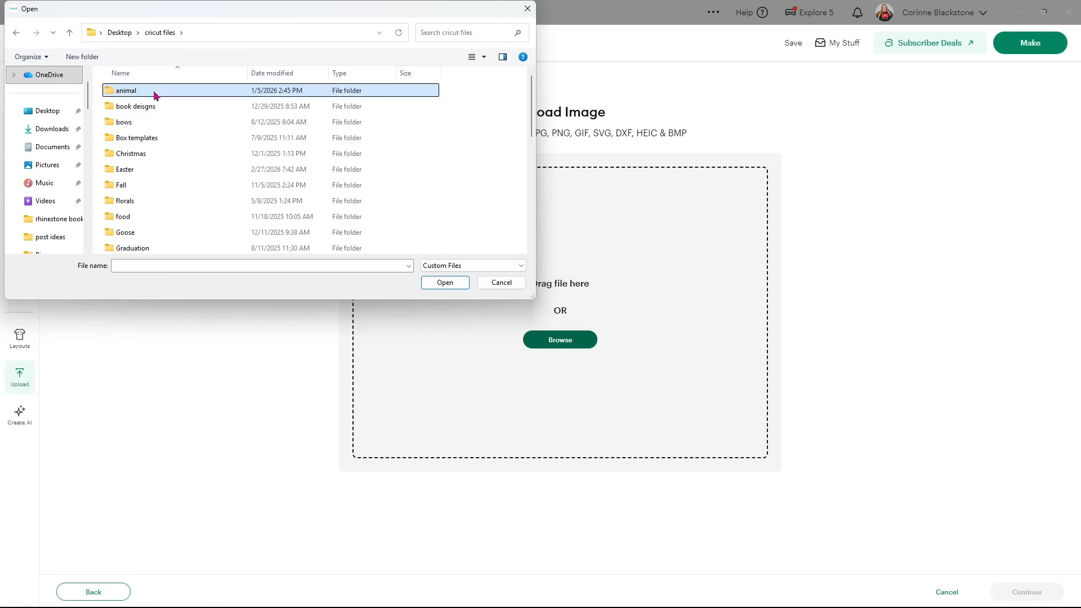
pyautogui.click(158, 32)
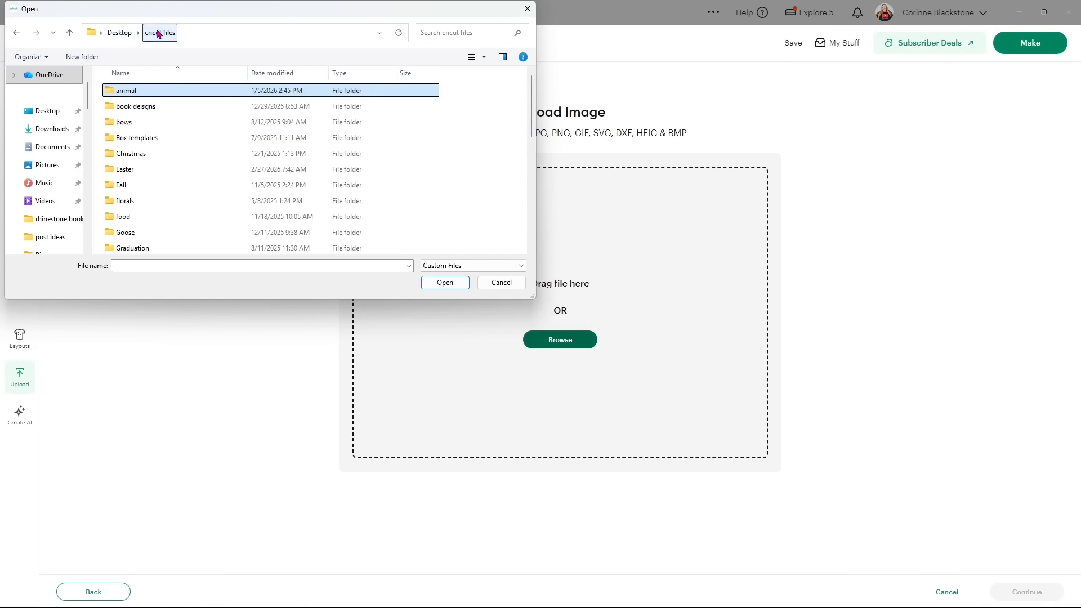
pyautogui.scroll(-1, 159, 169)
pyautogui.scroll(-1, 160, 172)
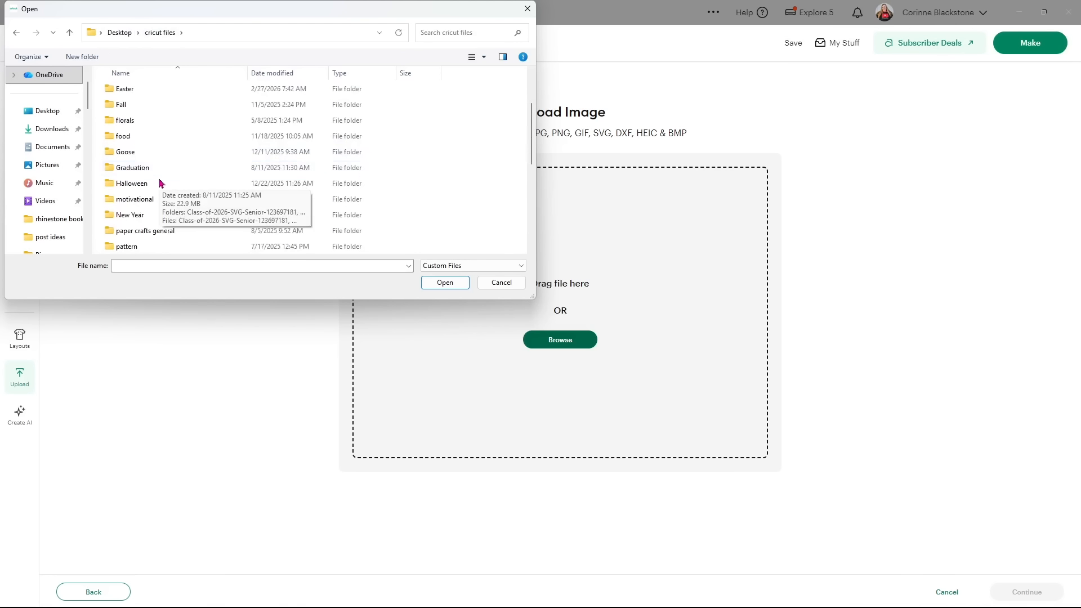
pyautogui.scroll(-1, 174, 191)
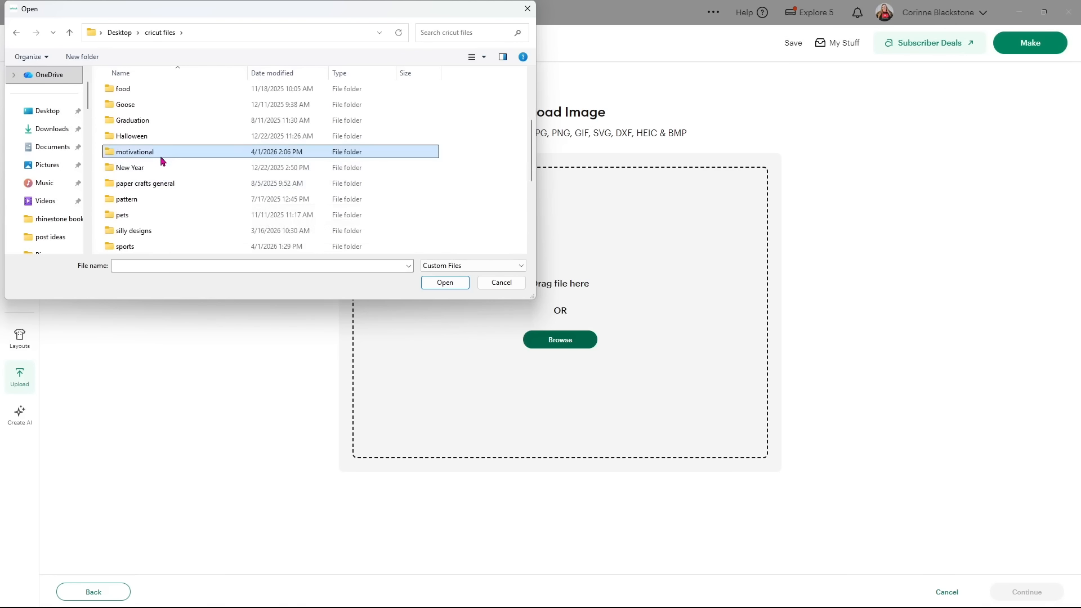
pyautogui.doubleClick(161, 151)
pyautogui.doubleClick(193, 91)
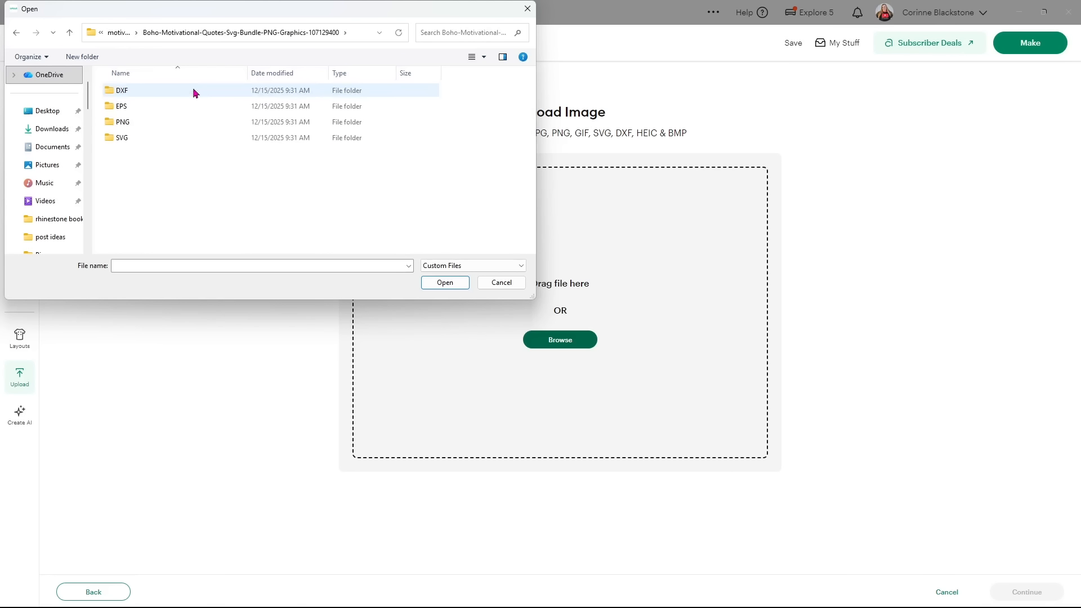
# Open Boho Self Love Be Perfect Inspirational Svg-01 from the SVG folder and continue.
pyautogui.click(162, 141)
pyautogui.doubleClick(164, 143)
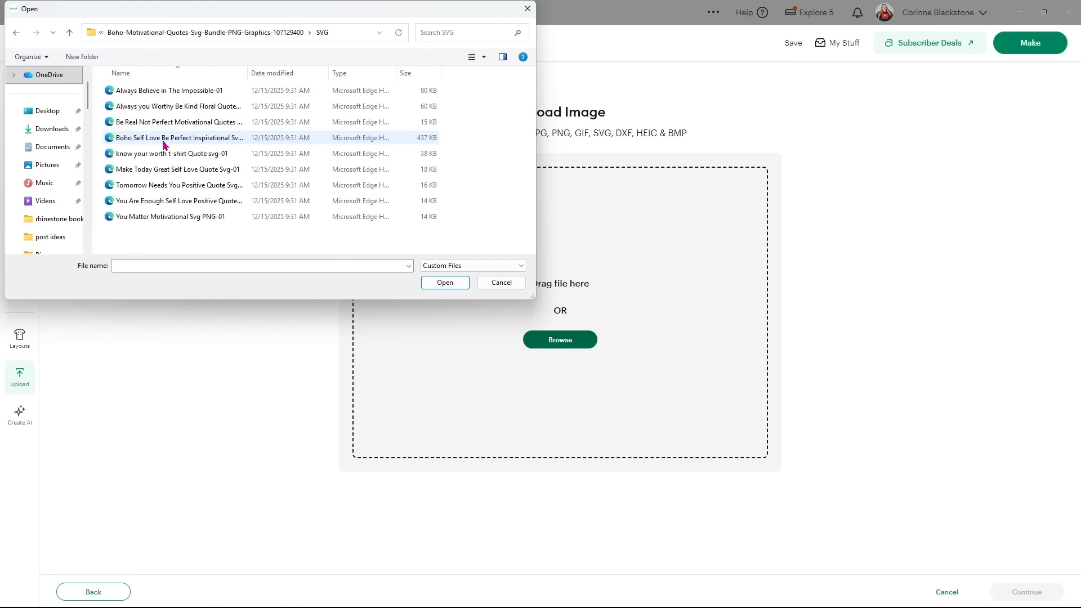
pyautogui.click(168, 141)
pyautogui.click(167, 140)
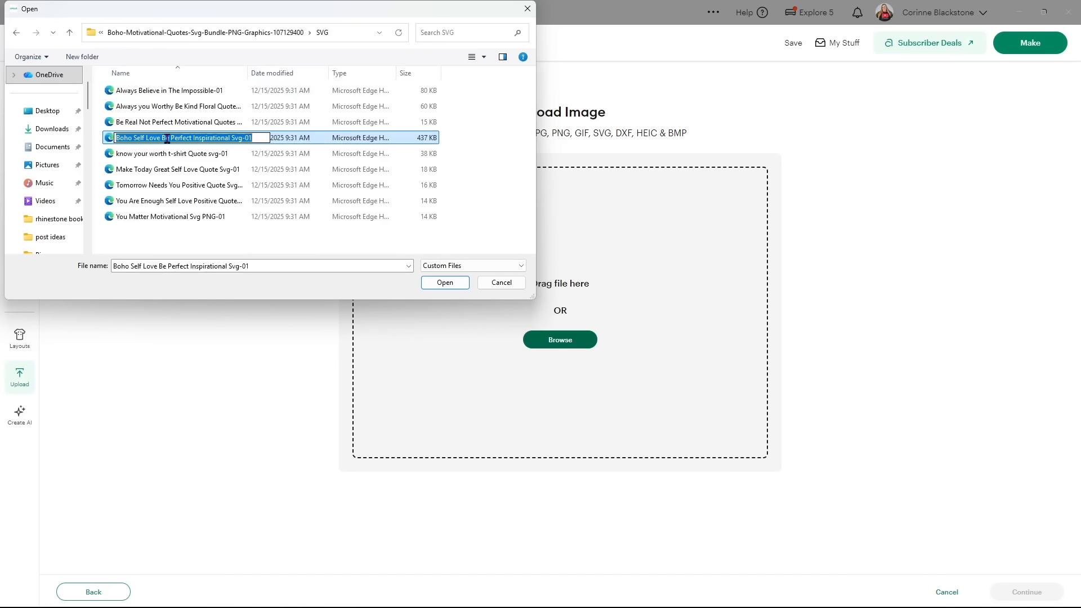
pyautogui.click(168, 124)
pyautogui.doubleClick(163, 141)
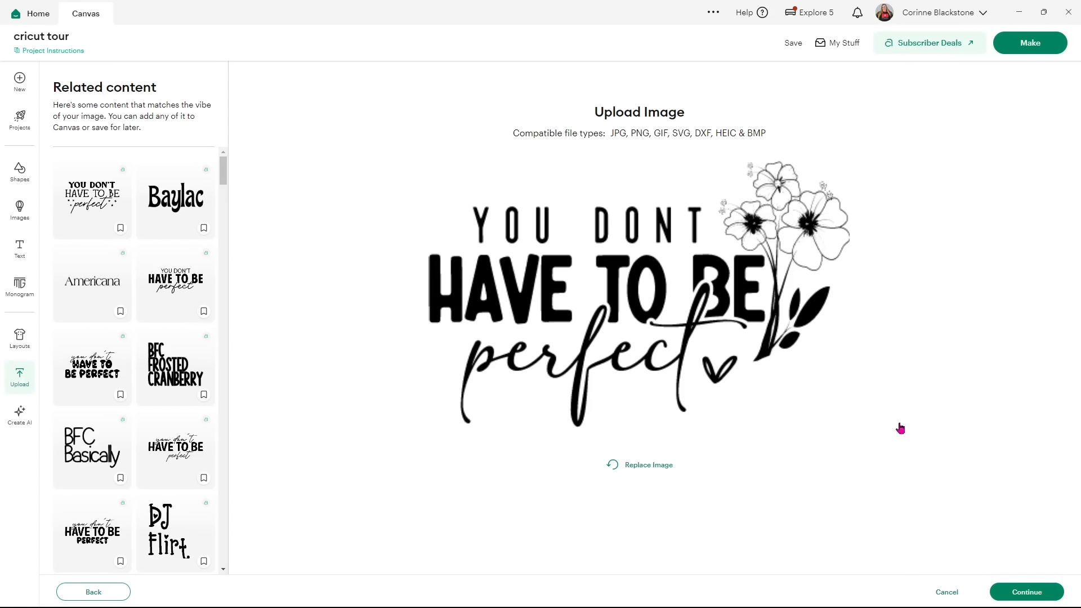
pyautogui.click(1025, 591)
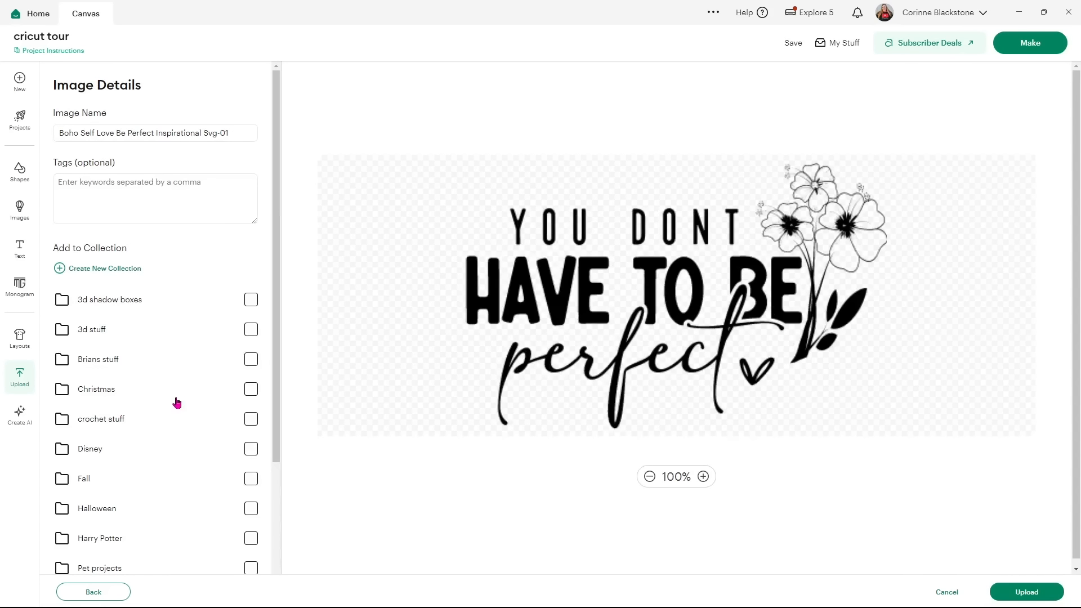
# Upload the quote to the canvas, resize it to 10.46 × 6.58 in, and reposition it.
pyautogui.click(1009, 591)
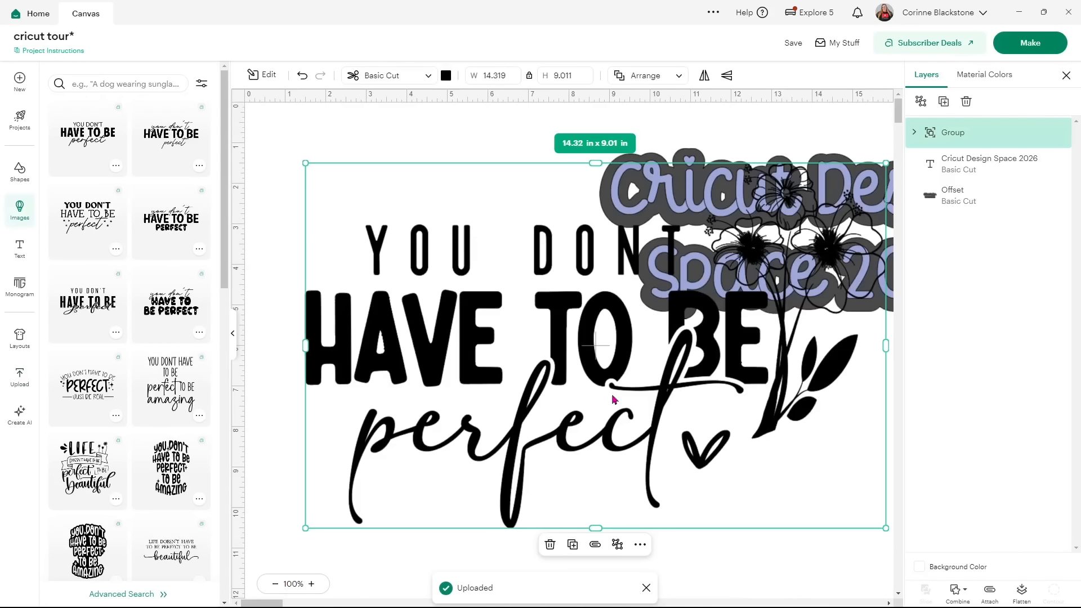
pyautogui.moveTo(556, 402); pyautogui.dragTo(519, 472)
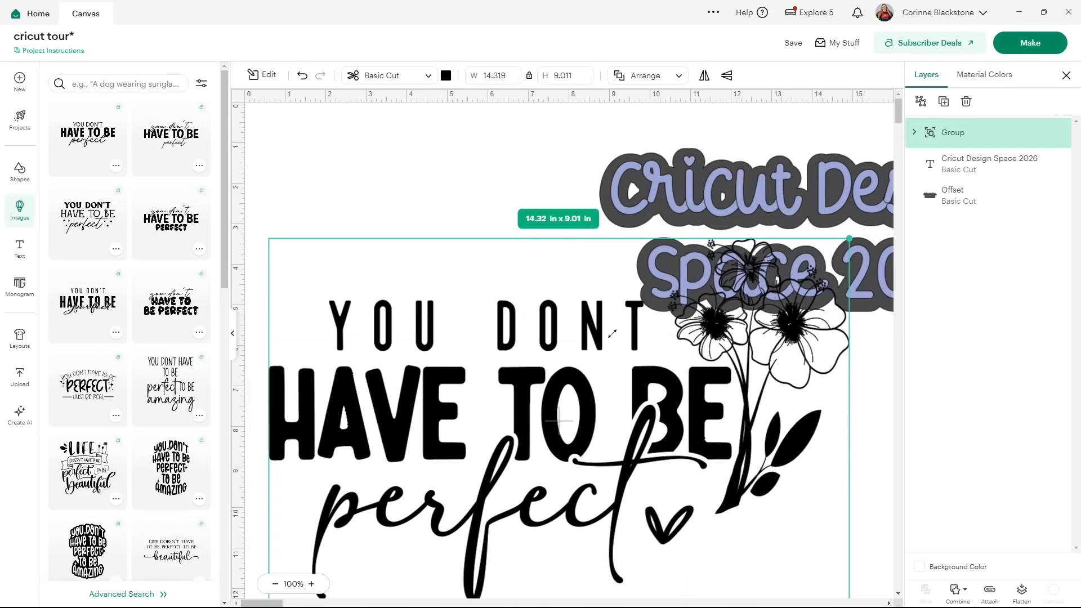
pyautogui.moveTo(612, 333); pyautogui.dragTo(612, 333)
pyautogui.moveTo(549, 453); pyautogui.dragTo(552, 426)
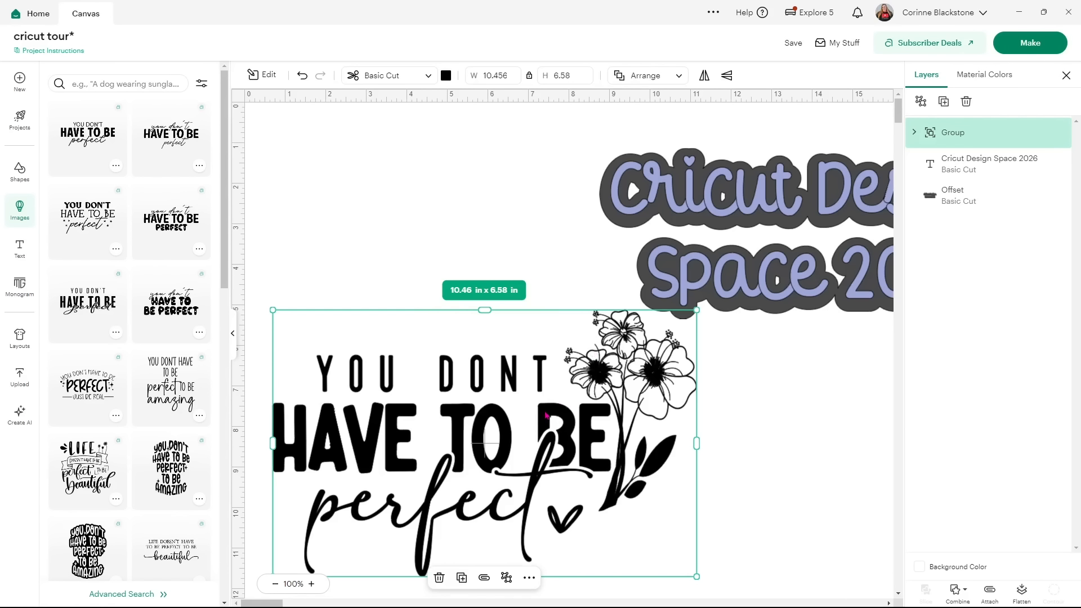
pyautogui.moveTo(545, 414); pyautogui.dragTo(542, 365)
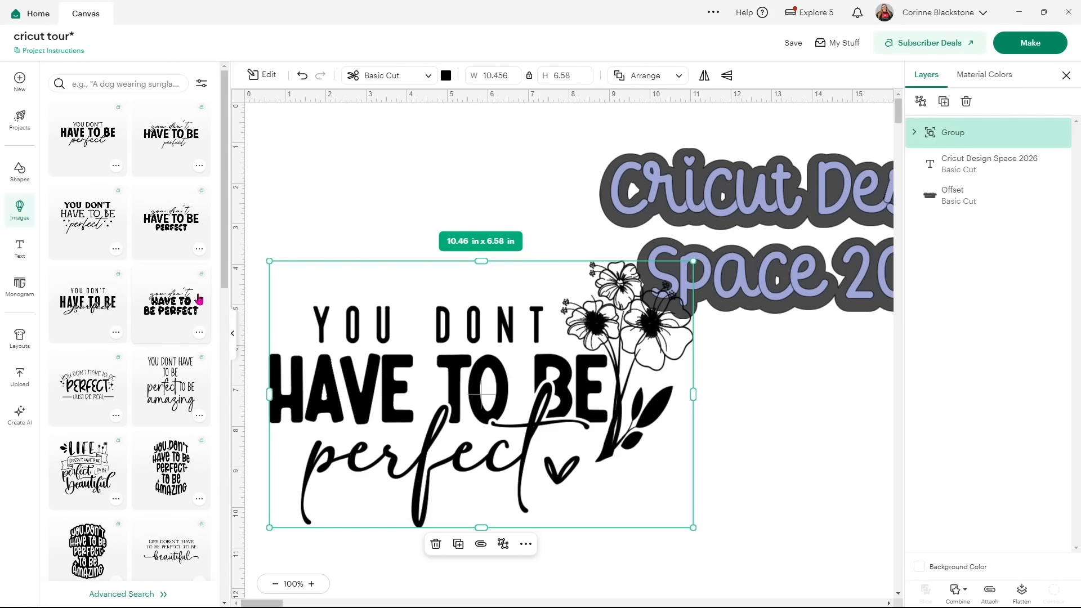
# Start a new Pattern fill upload and browse for the image file.
pyautogui.click(19, 378)
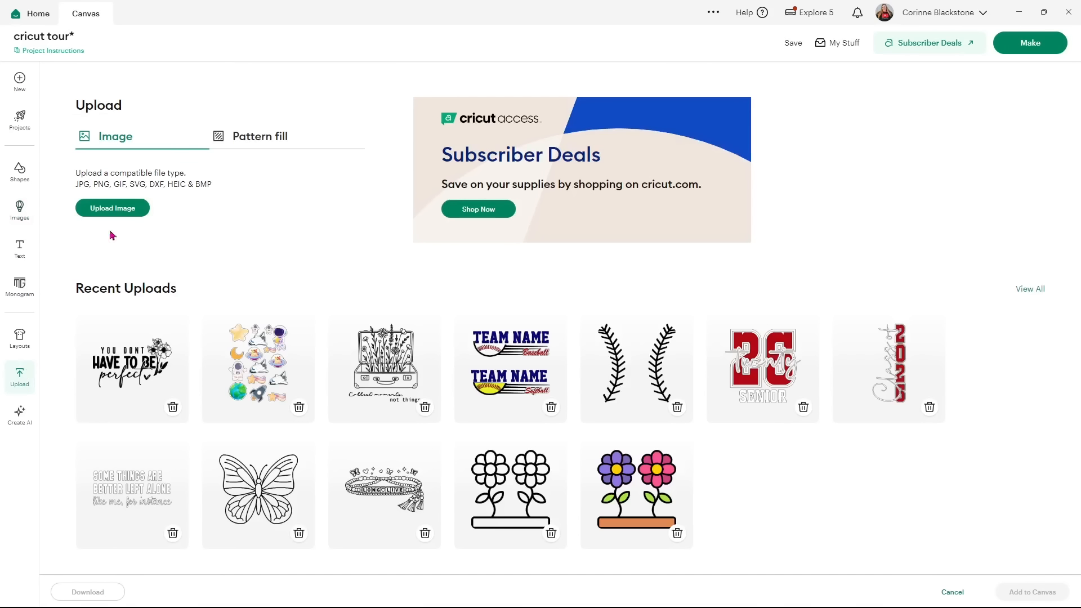
pyautogui.click(246, 140)
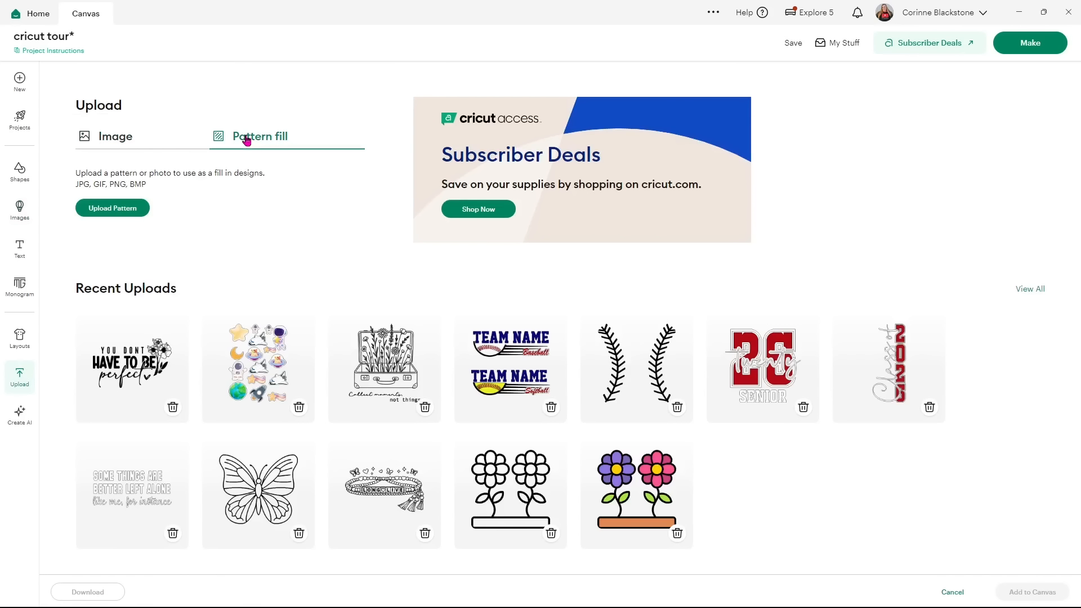
pyautogui.click(131, 208)
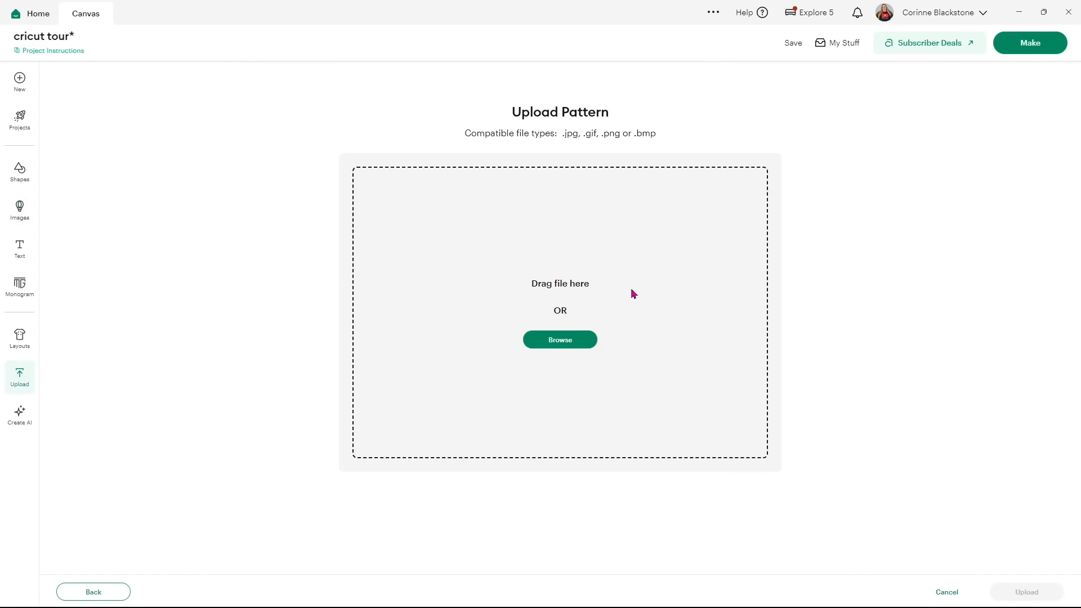
pyautogui.click(587, 336)
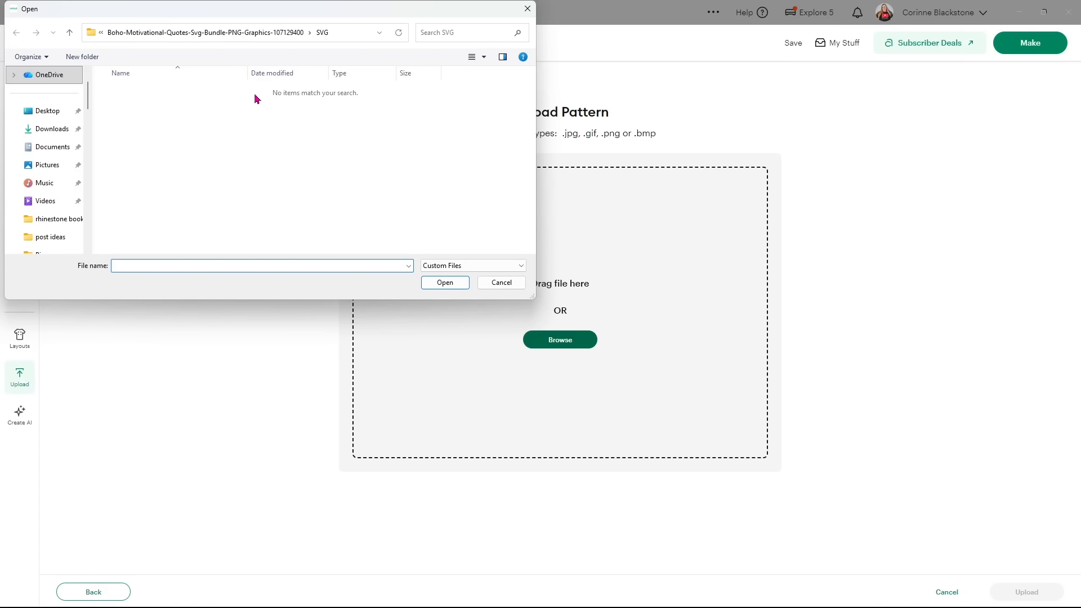
# Pick the Watercolor-Paper-Texture image, tag it with the rainbow colour, and upload the pattern.
pyautogui.click(101, 34)
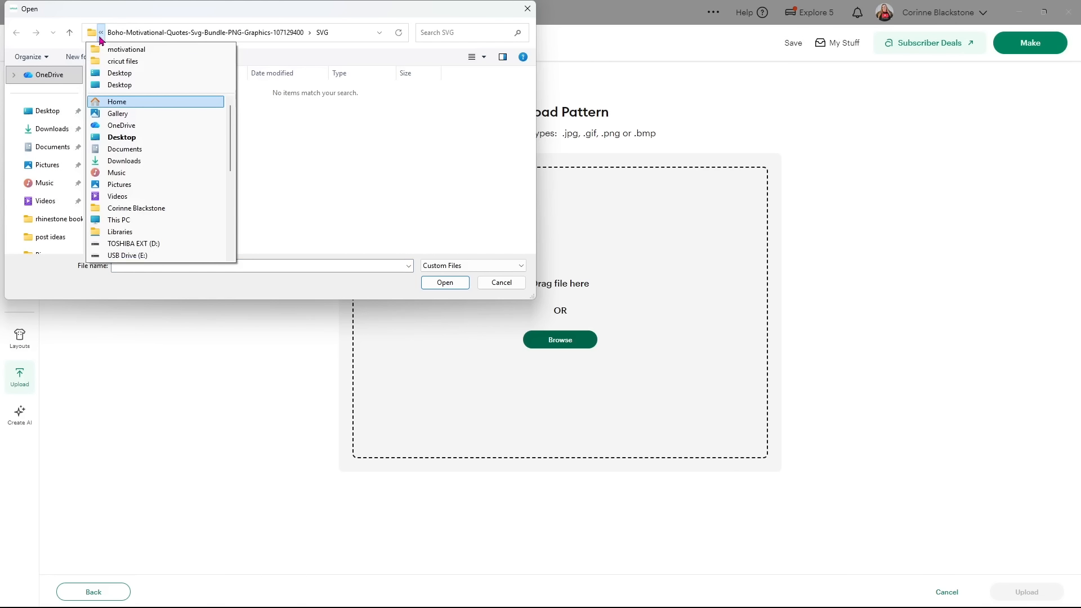
pyautogui.click(113, 74)
pyautogui.doubleClick(325, 177)
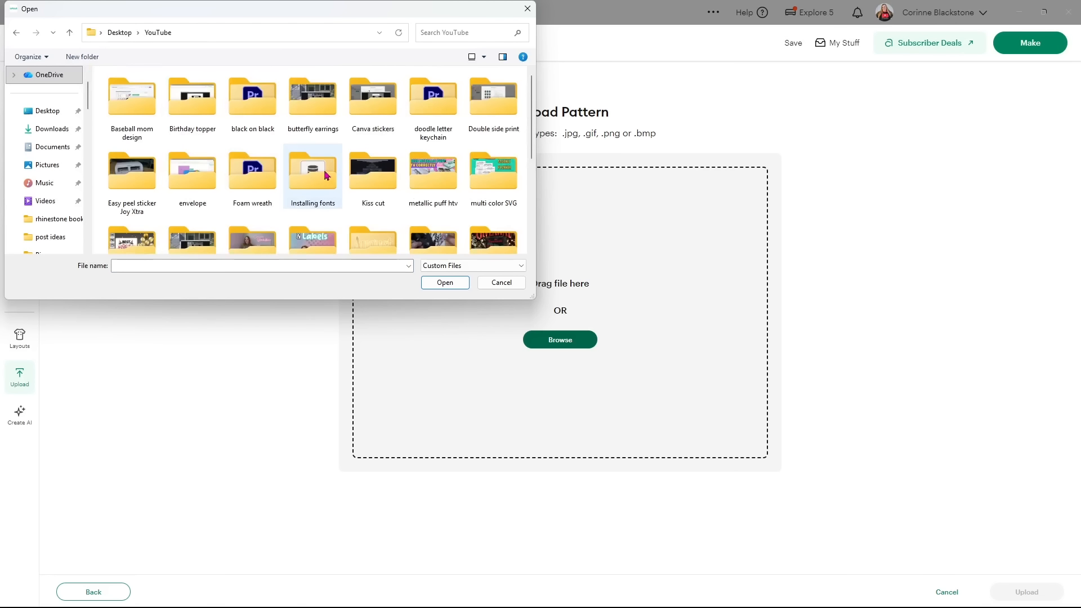
pyautogui.scroll(-2, 338, 161)
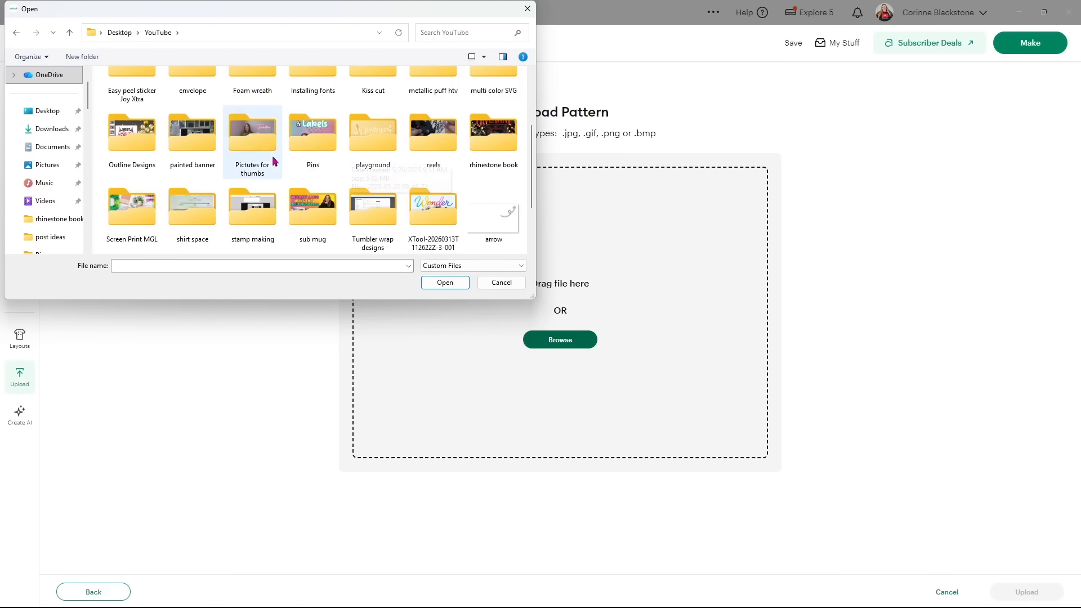
pyautogui.doubleClick(265, 151)
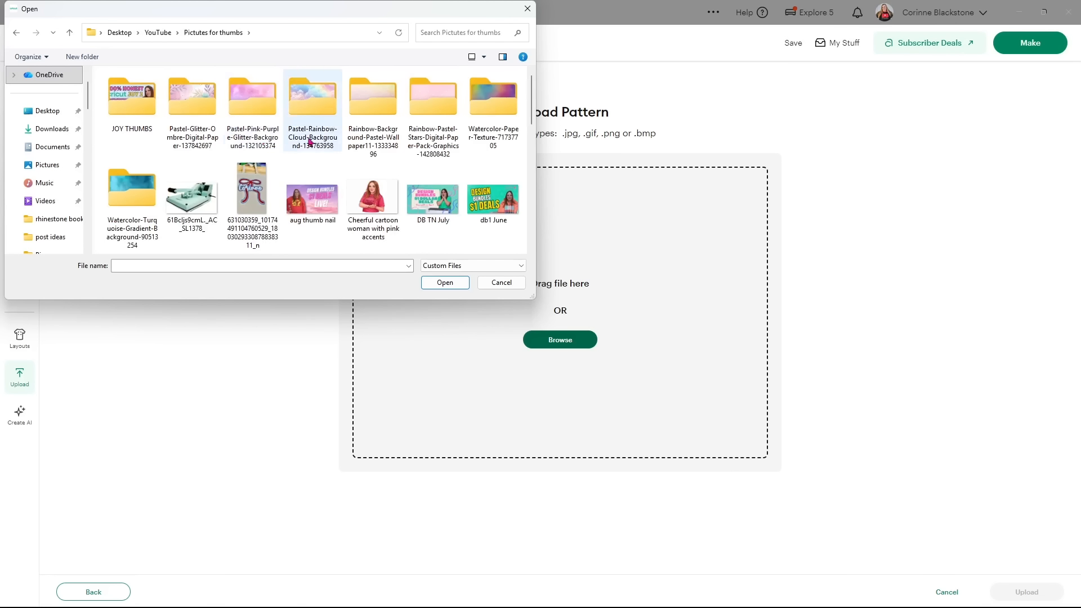
pyautogui.doubleClick(499, 101)
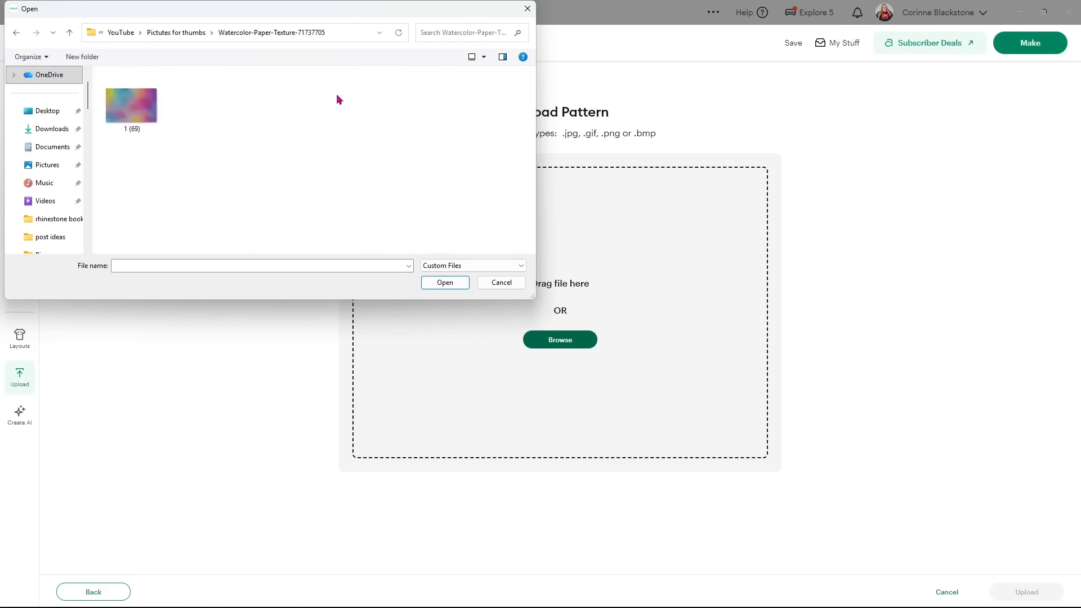
pyautogui.doubleClick(143, 103)
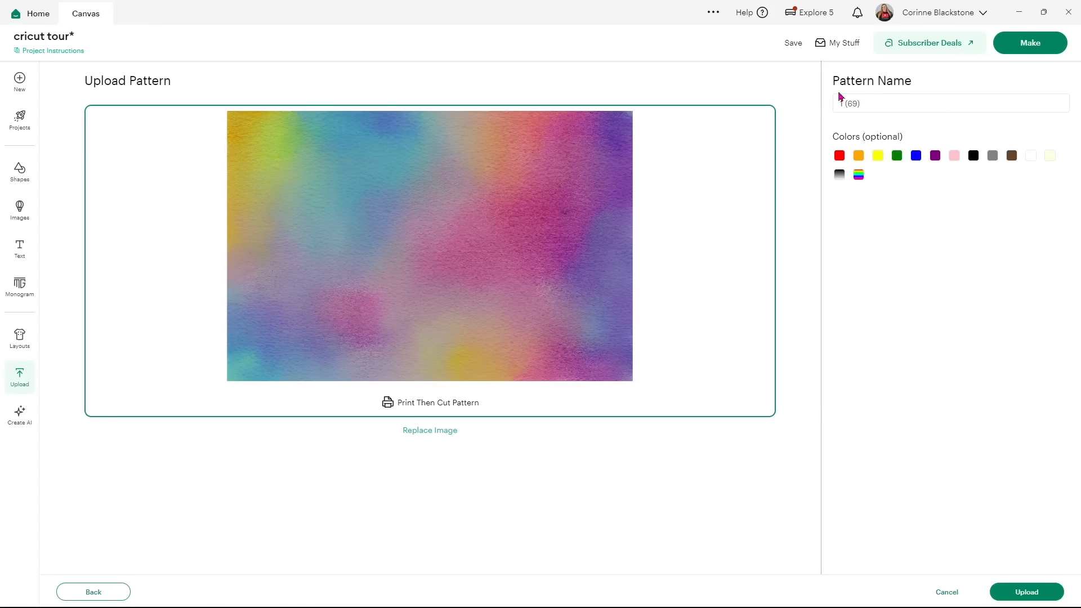
pyautogui.click(857, 174)
pyautogui.click(1025, 591)
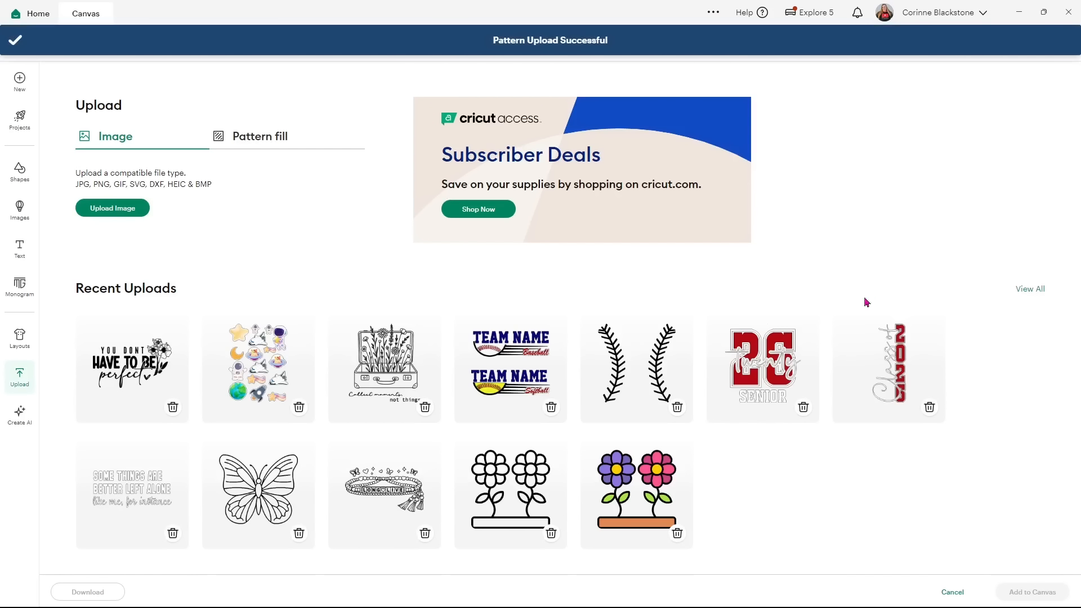
# Back on the canvas, hide the floral quote group and select the Offset layer.
pyautogui.click(952, 591)
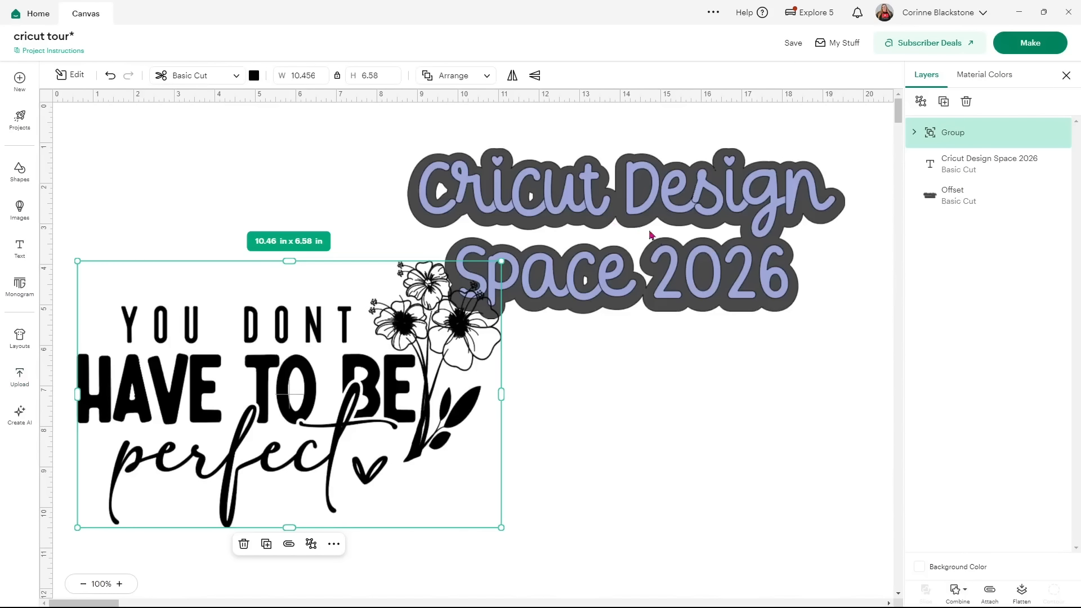
pyautogui.click(1043, 136)
pyautogui.click(1043, 136)
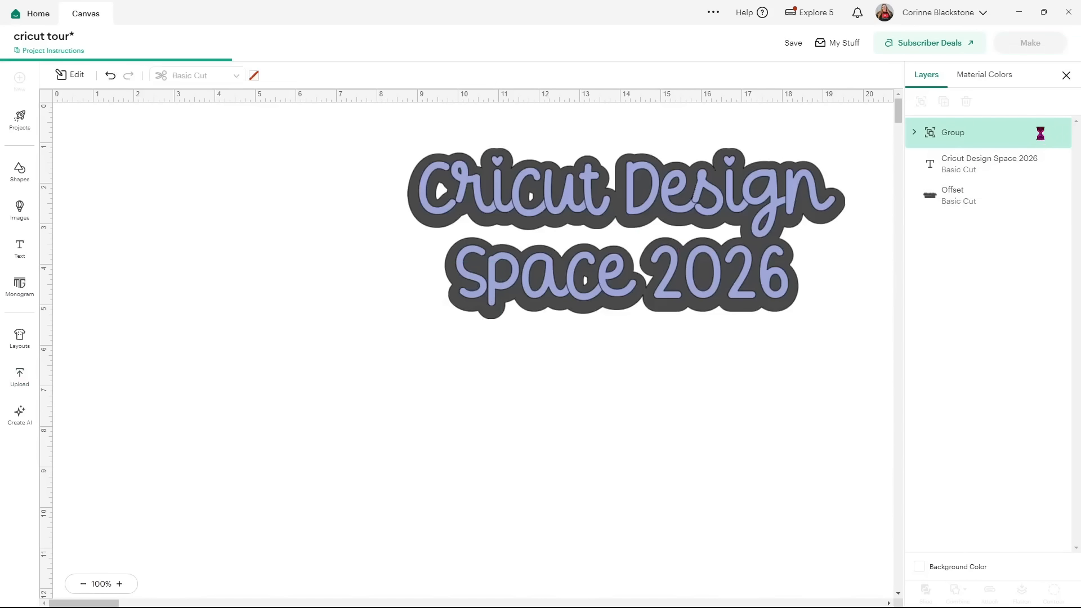
pyautogui.click(958, 203)
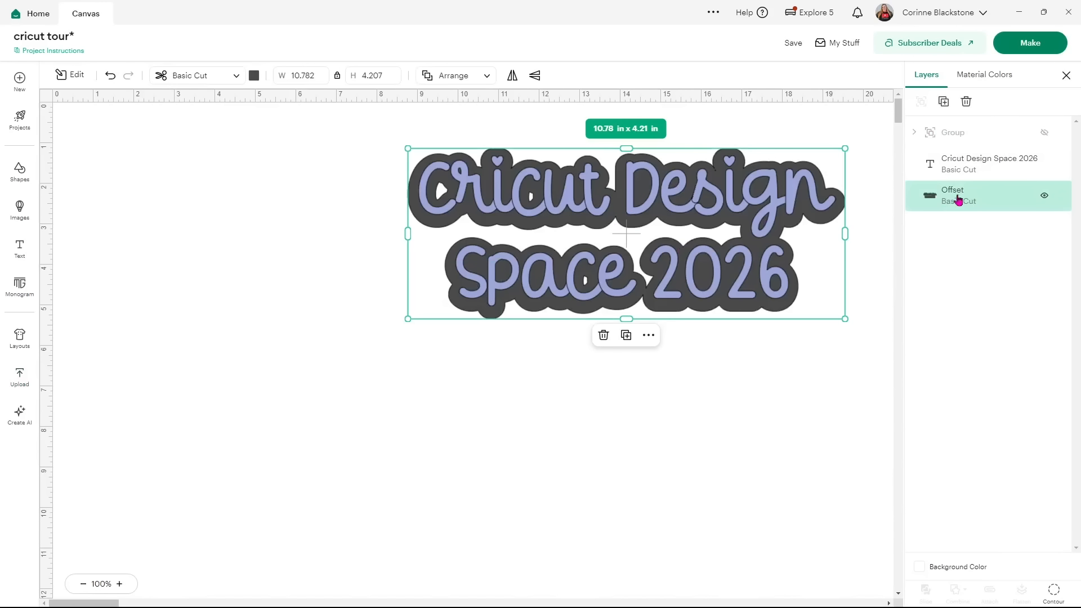
# Make the Offset a Print Then Cut layer filled with the rainbow watercolour pattern.
pyautogui.click(237, 76)
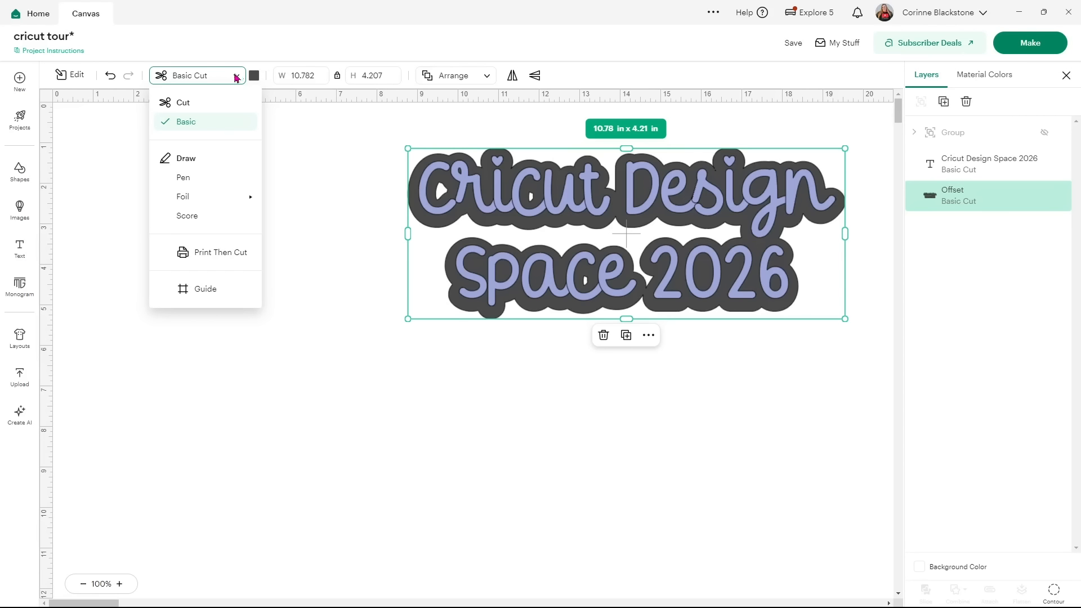
pyautogui.click(231, 253)
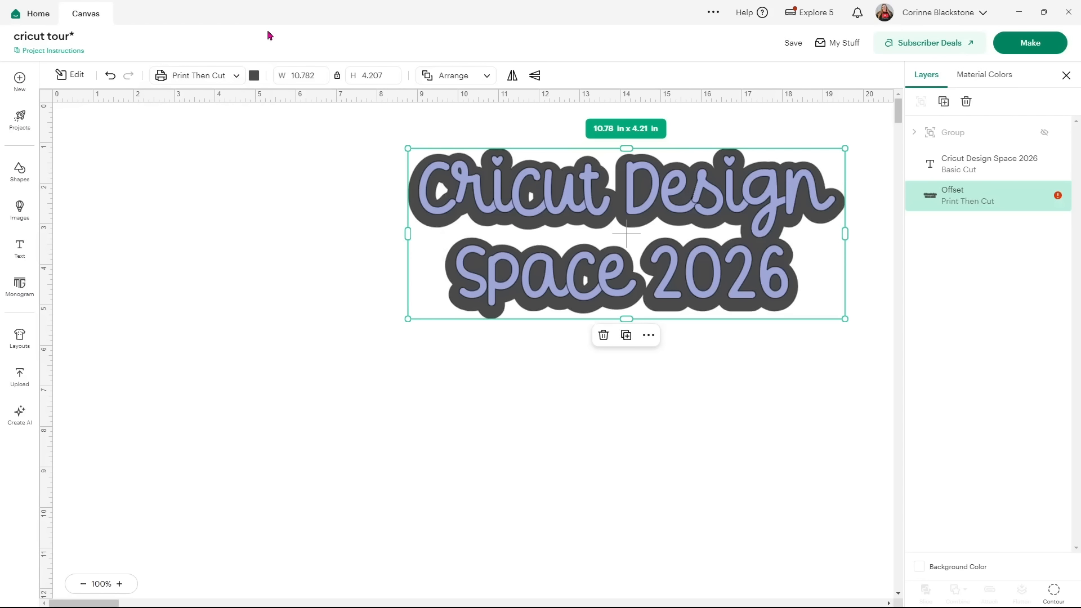
pyautogui.click(254, 76)
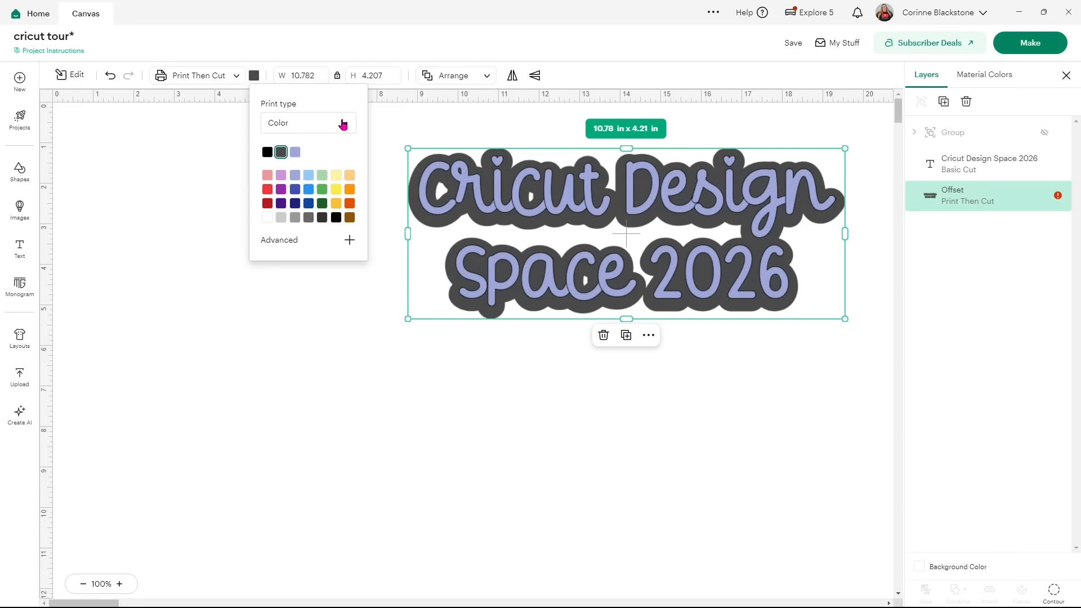
pyautogui.click(343, 123)
pyautogui.click(309, 172)
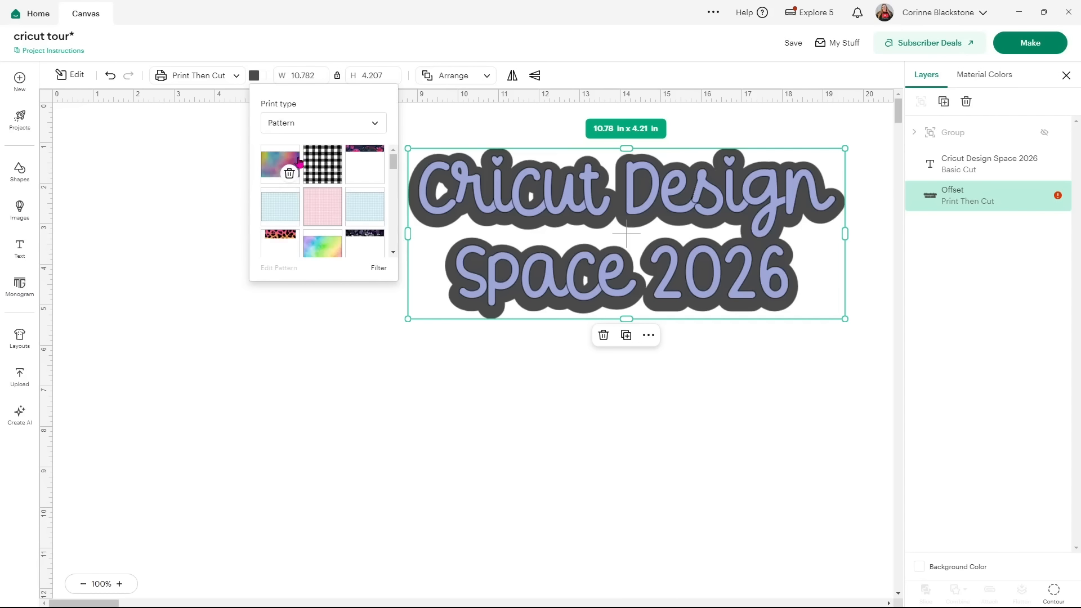
pyautogui.click(272, 160)
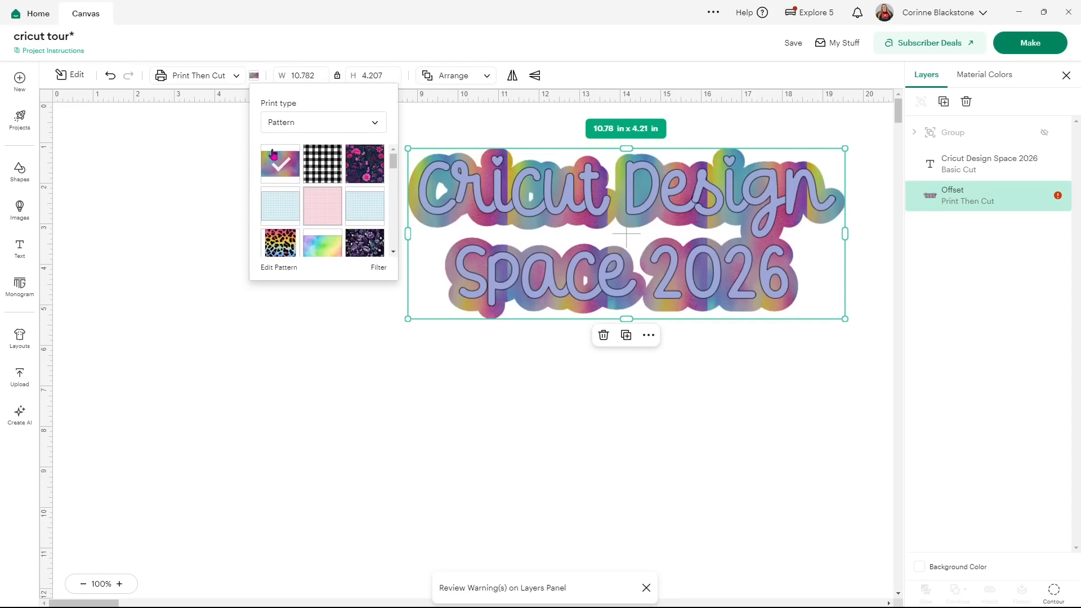
# In Edit Pattern, drag the Offset pattern's scale down to its minimum of 10.
pyautogui.click(282, 268)
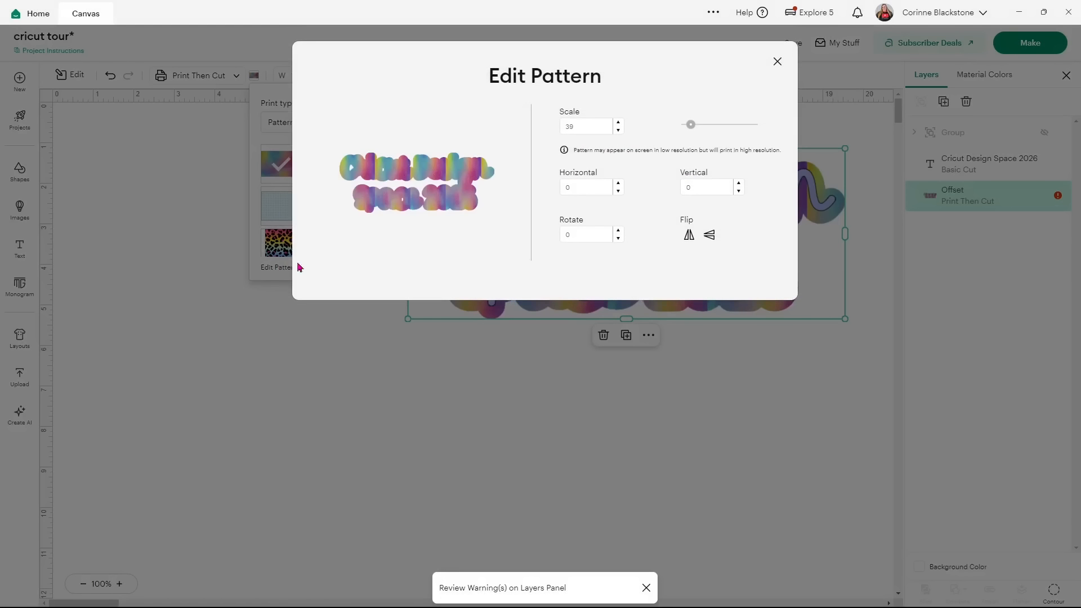
pyautogui.moveTo(692, 125); pyautogui.dragTo(748, 126)
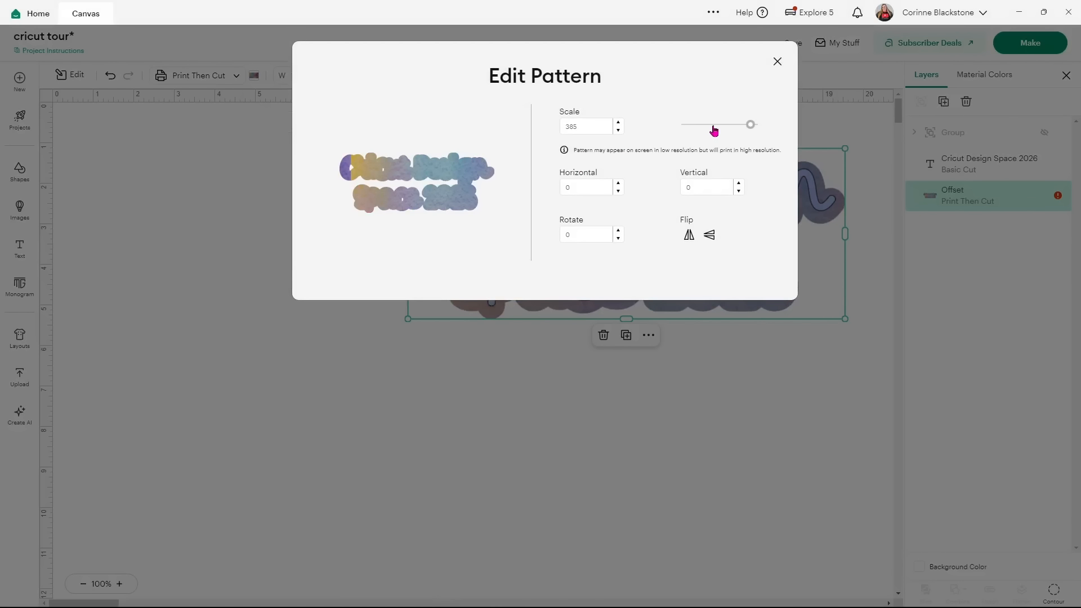
pyautogui.moveTo(748, 125); pyautogui.dragTo(717, 125)
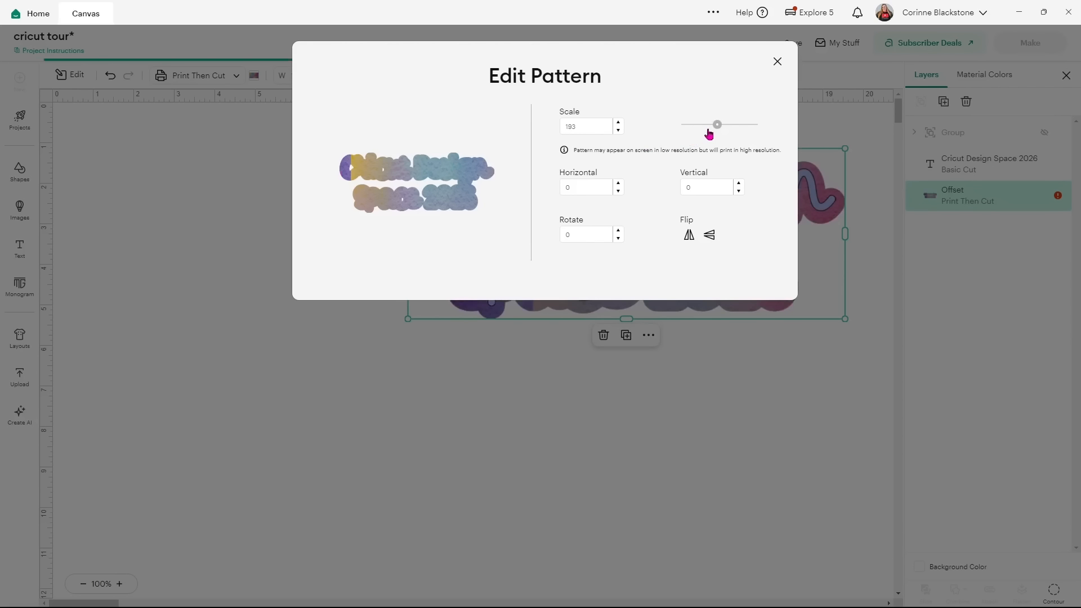
pyautogui.moveTo(715, 126); pyautogui.dragTo(692, 132)
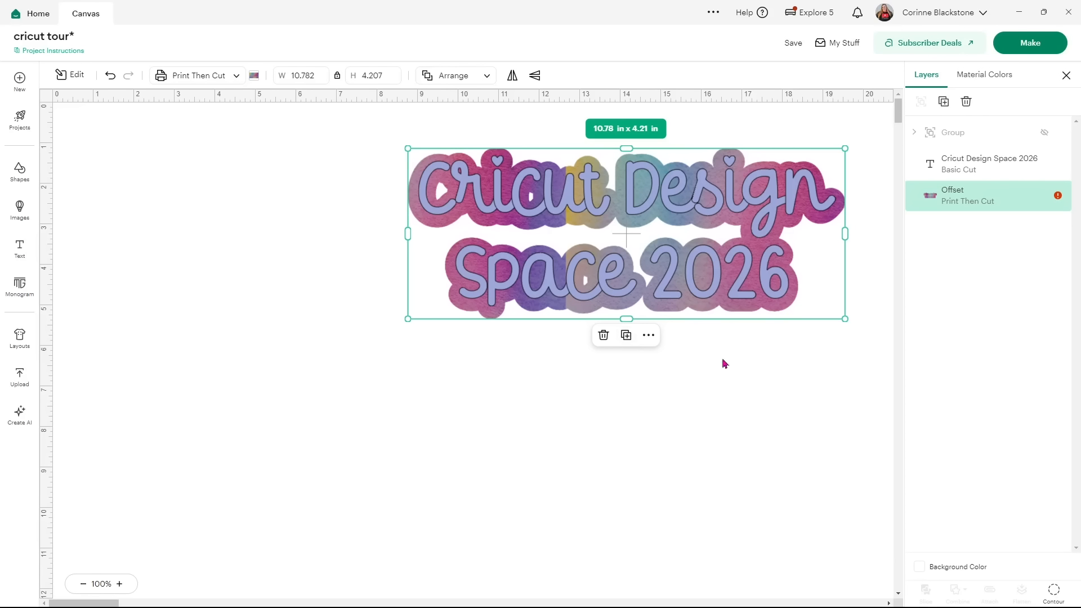
# Marquee-select the 'Cricut Design Space 2026' text and its offset and flatten them.
pyautogui.click(798, 357)
pyautogui.click(772, 266)
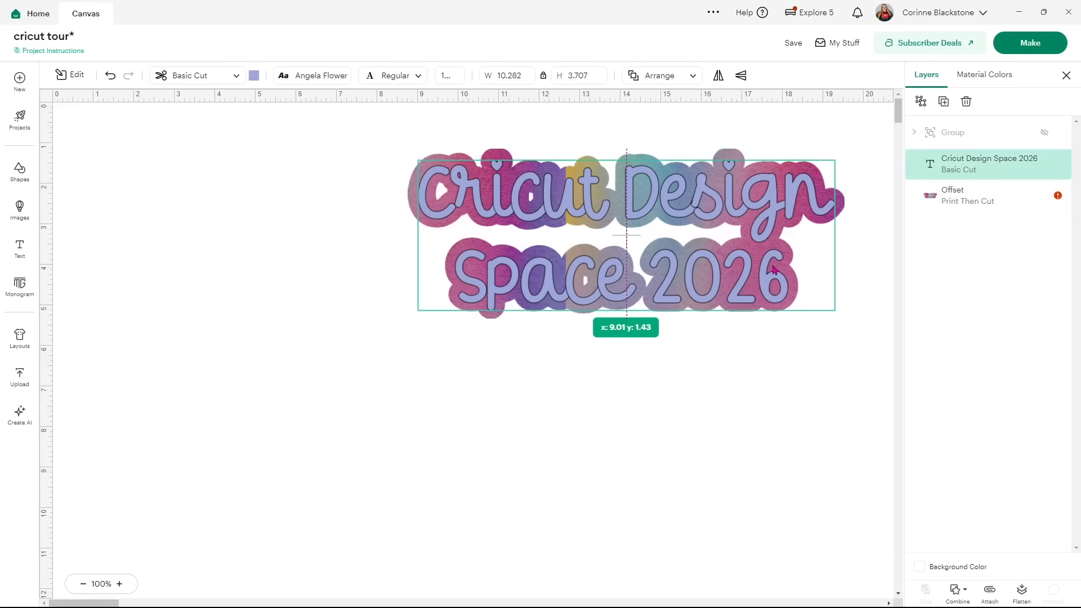
pyautogui.click(977, 531)
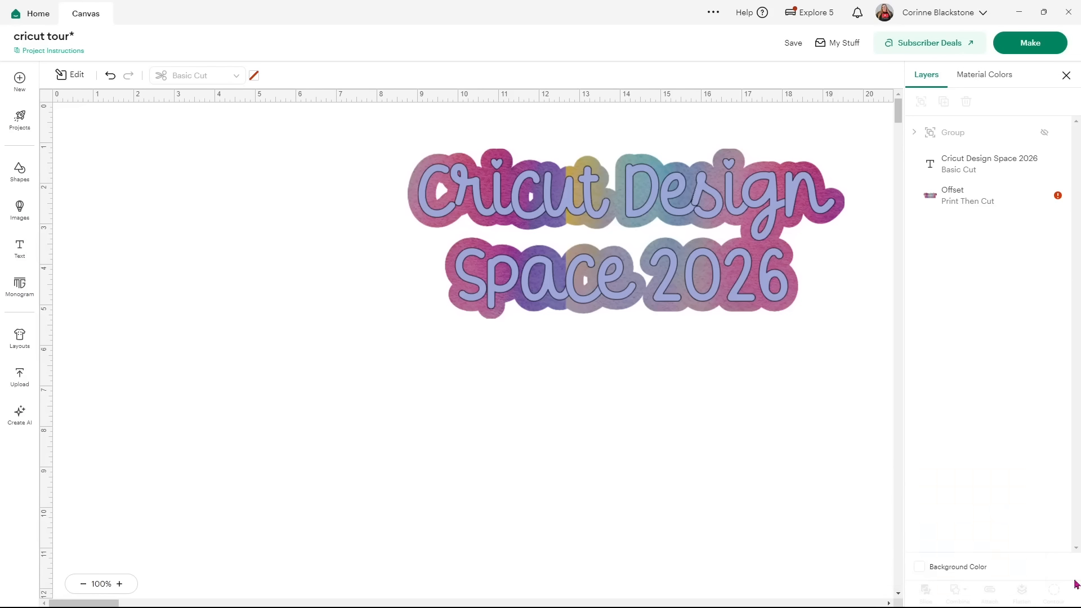
pyautogui.moveTo(845, 340); pyautogui.dragTo(395, 156)
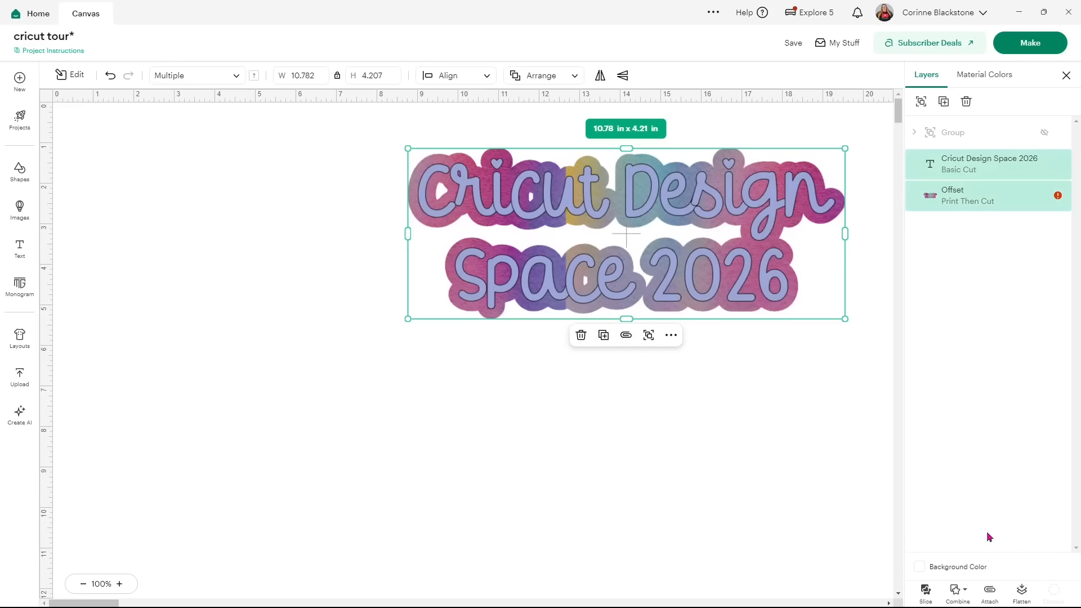
pyautogui.click(1021, 595)
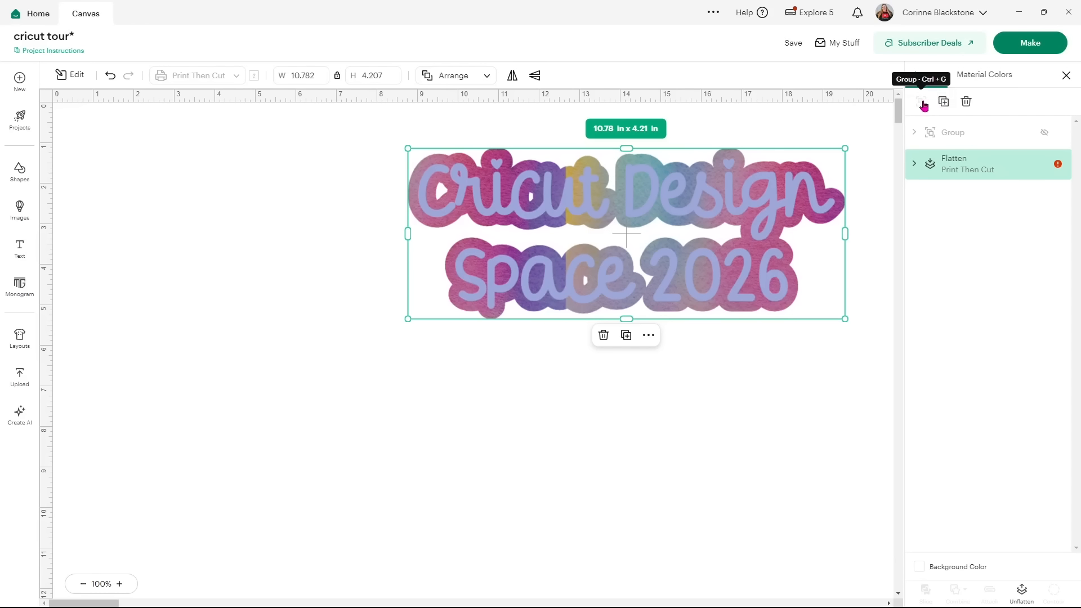
# Unhide the quote design Group layer and select the flattened sticker layer.
pyautogui.click(950, 142)
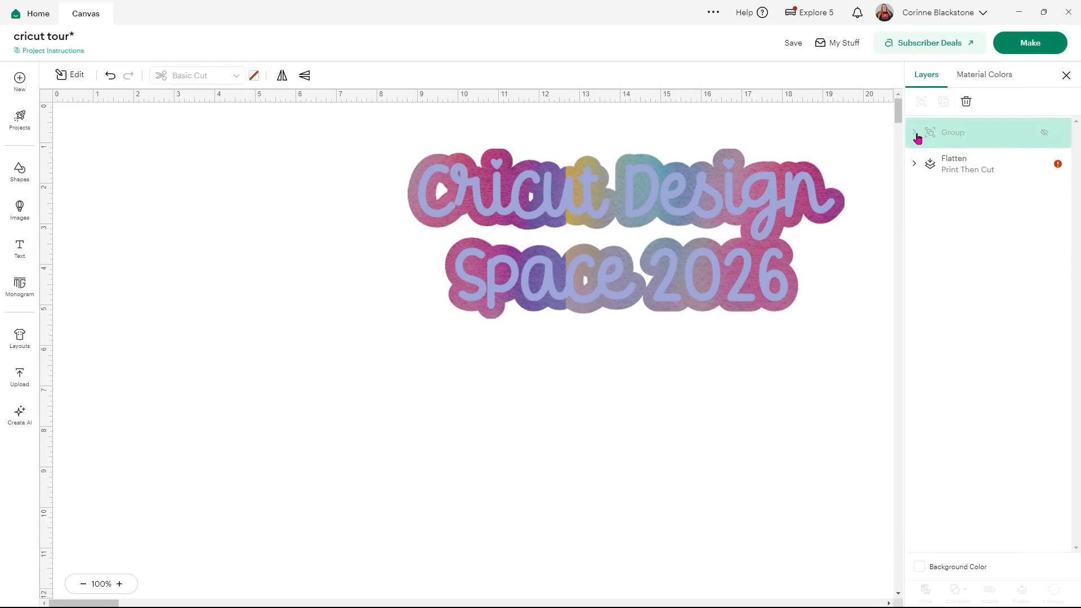
pyautogui.click(1044, 133)
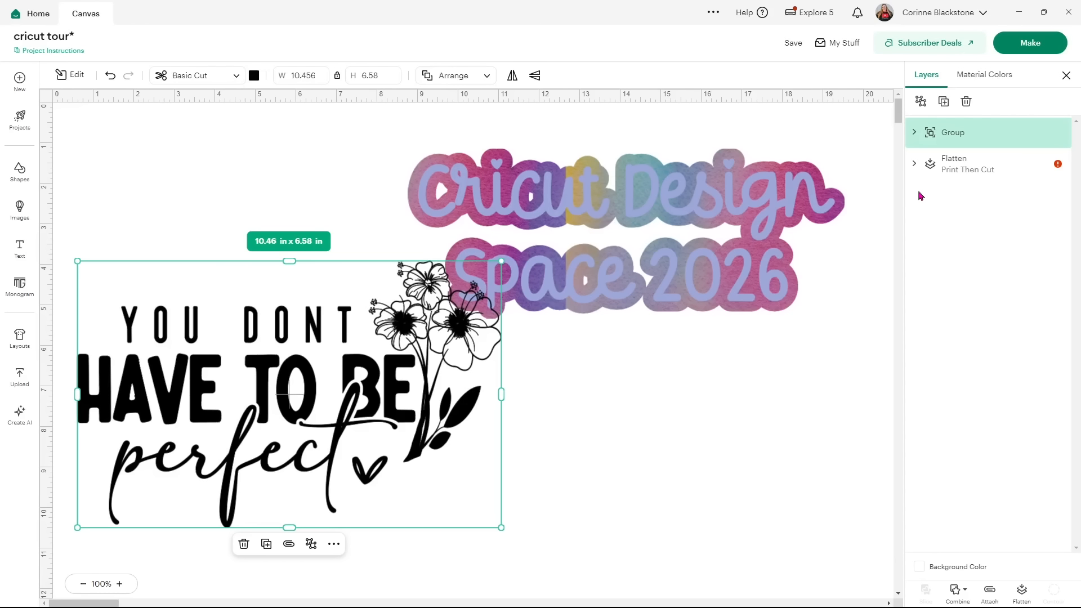
pyautogui.click(1041, 170)
# Hide the flattened sticker, preview the quote On Mat, then return to the canvas.
pyautogui.click(1043, 167)
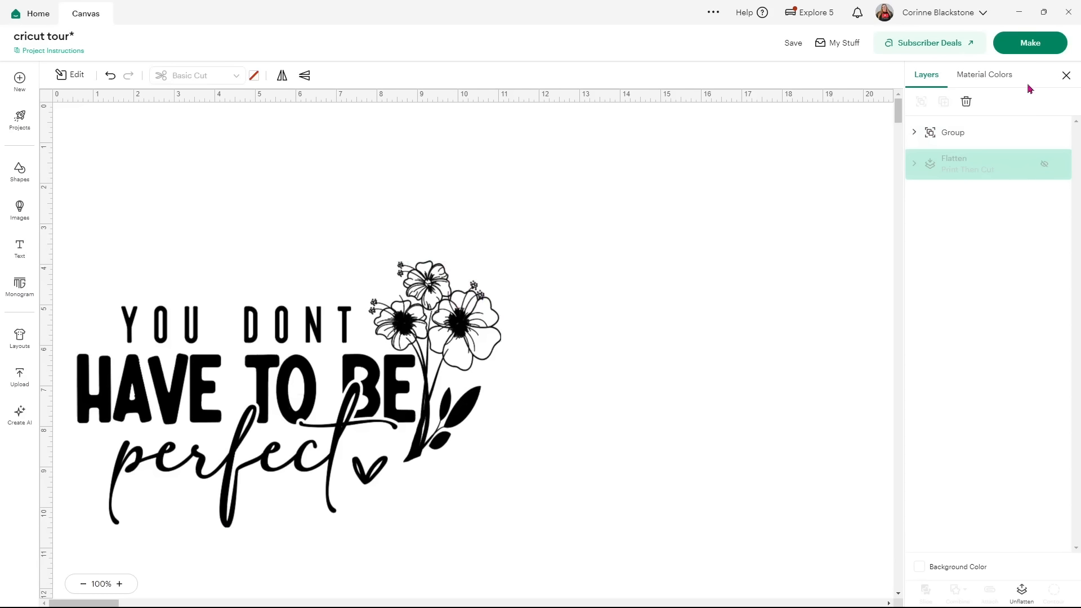
pyautogui.click(1039, 50)
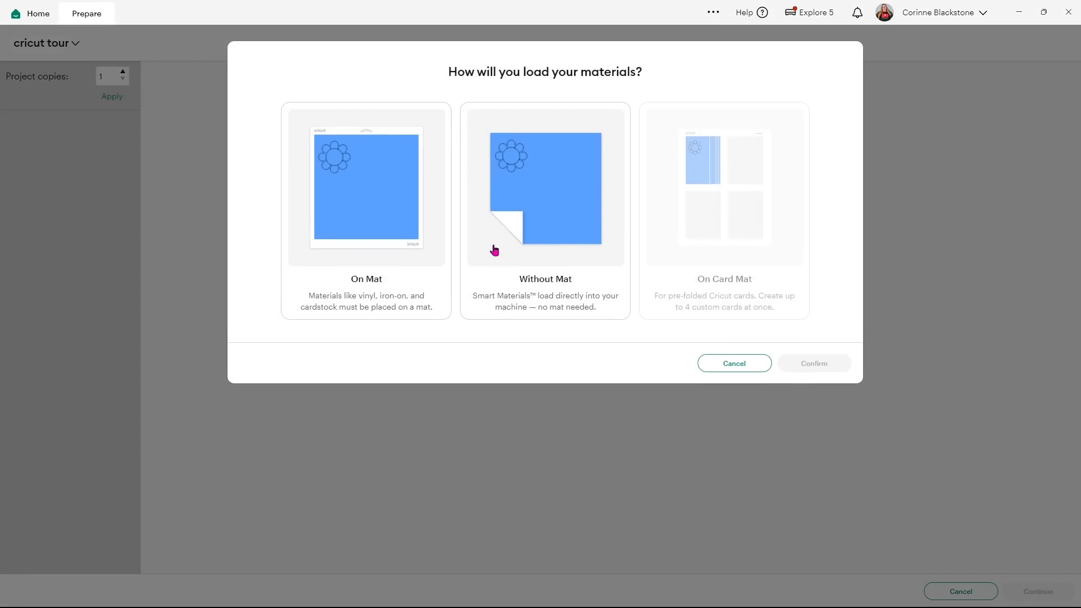
pyautogui.click(387, 229)
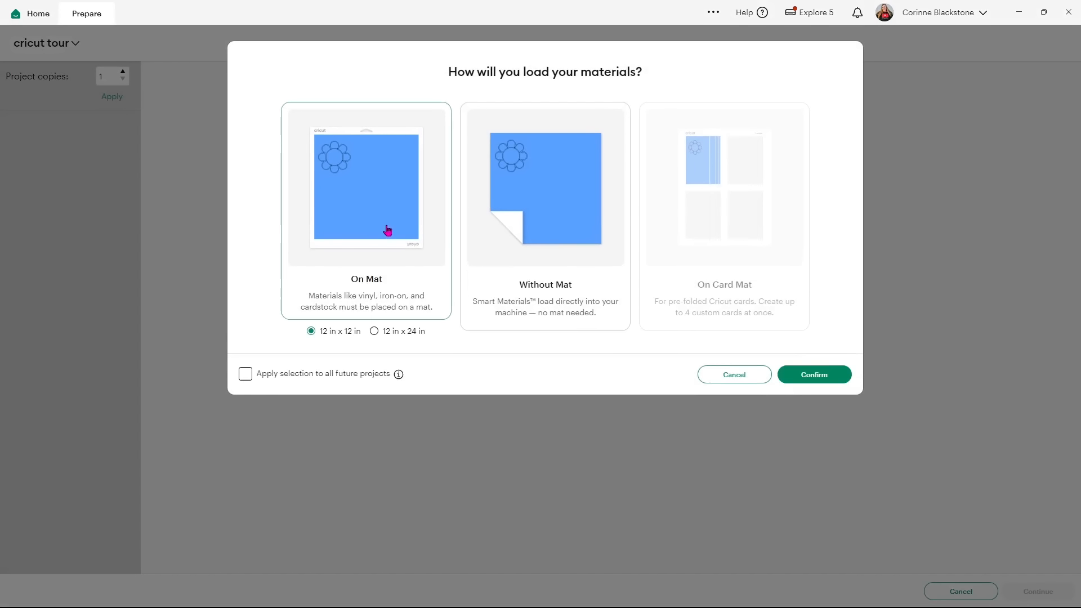
pyautogui.click(847, 375)
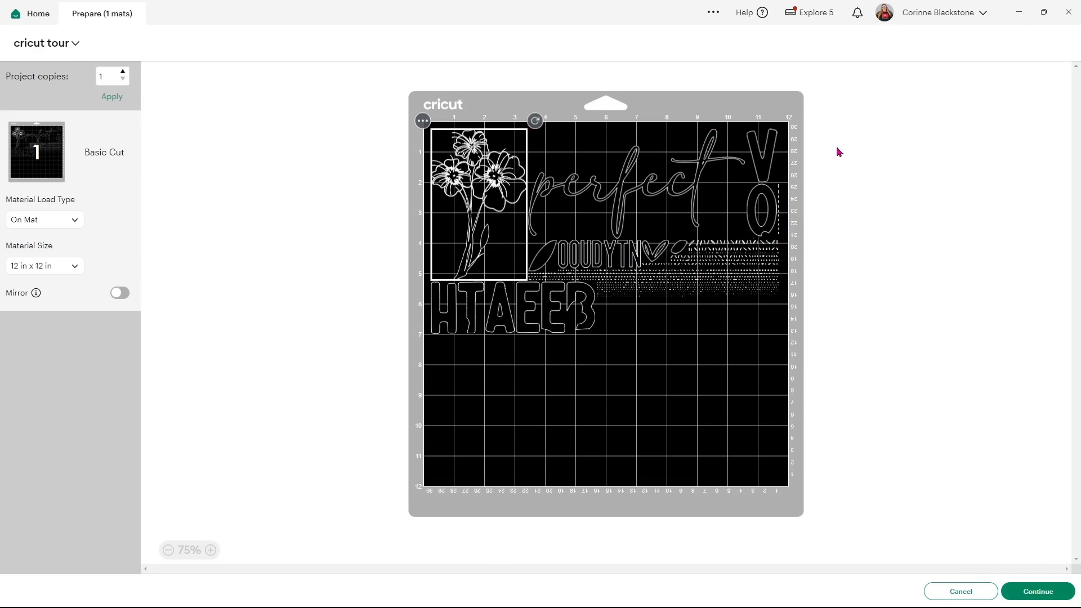
pyautogui.click(951, 587)
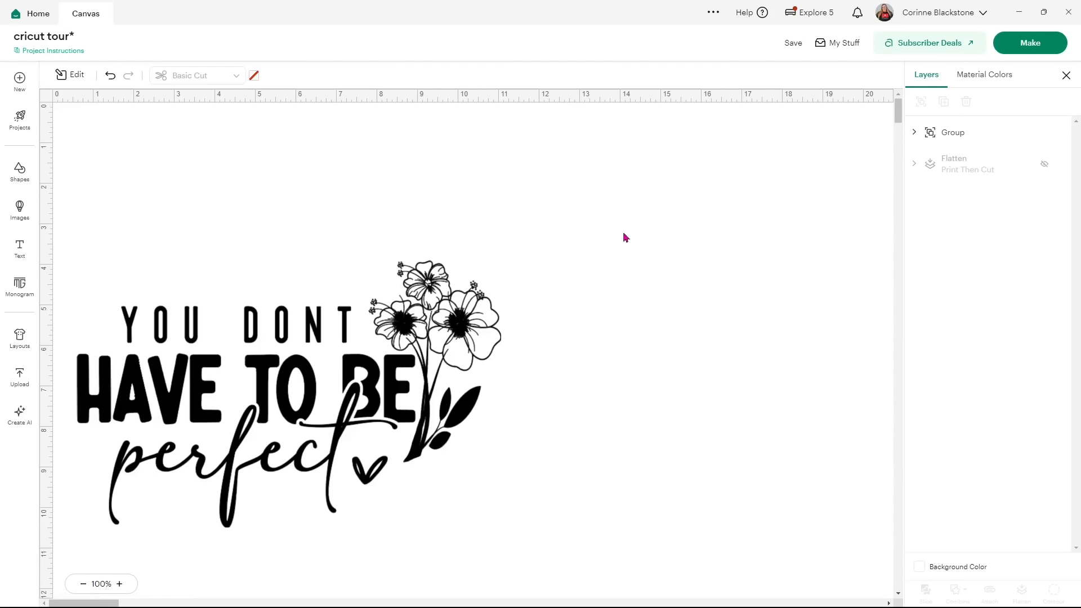
# Ungroup the quote design, then duplicate it, move the copy aside and delete it.
pyautogui.click(916, 134)
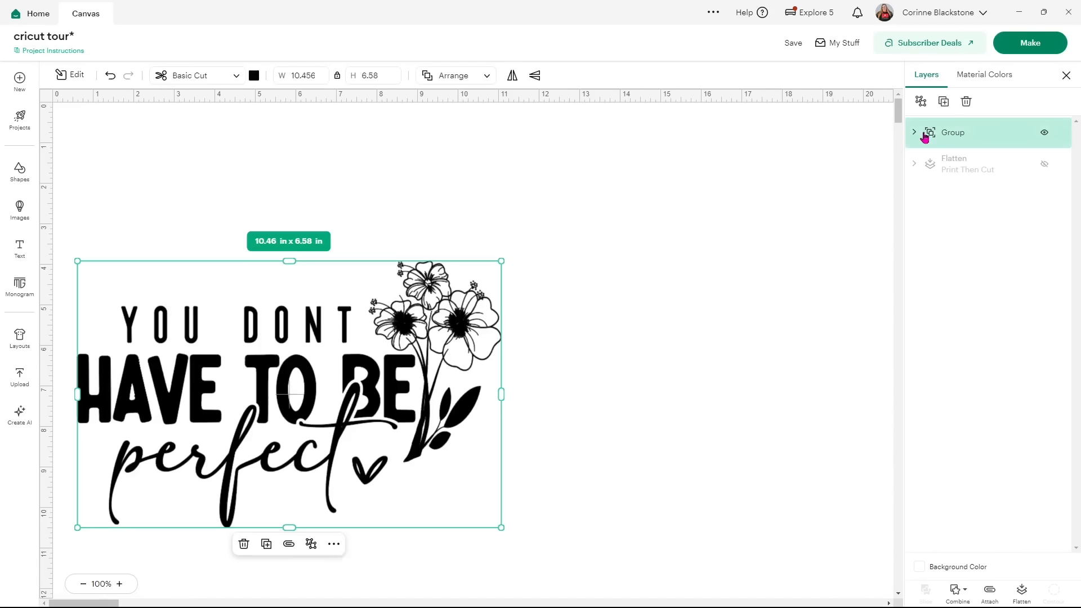
pyautogui.click(923, 103)
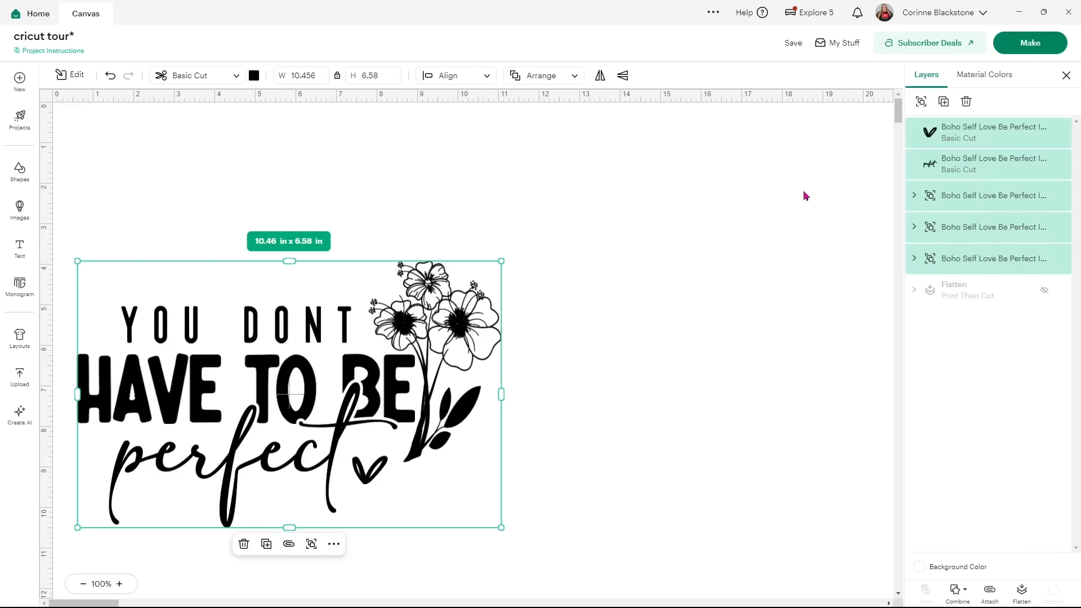
pyautogui.click(944, 102)
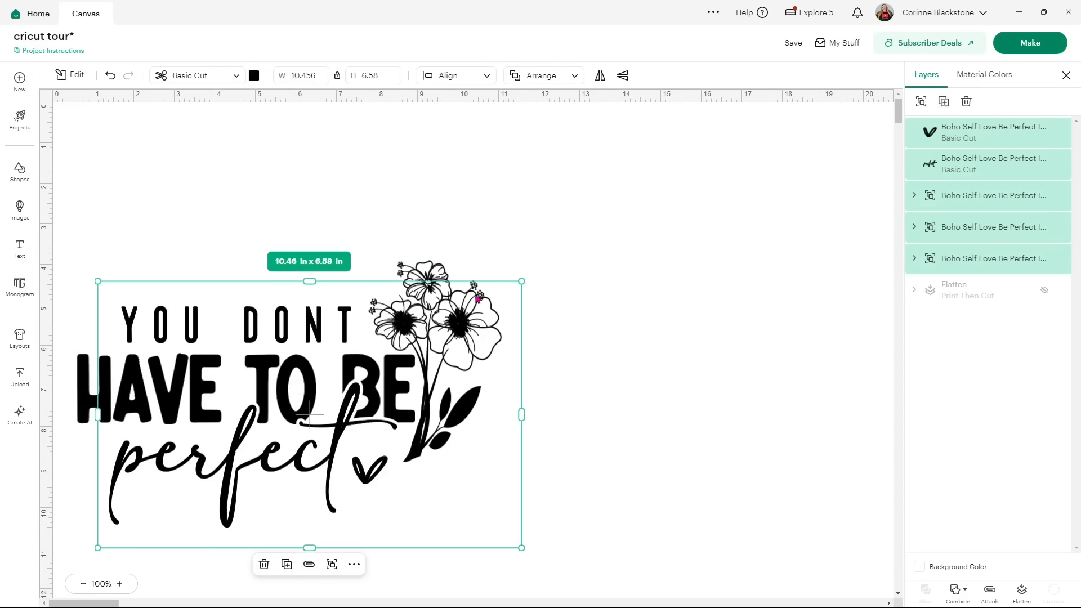
pyautogui.moveTo(406, 436); pyautogui.dragTo(770, 295)
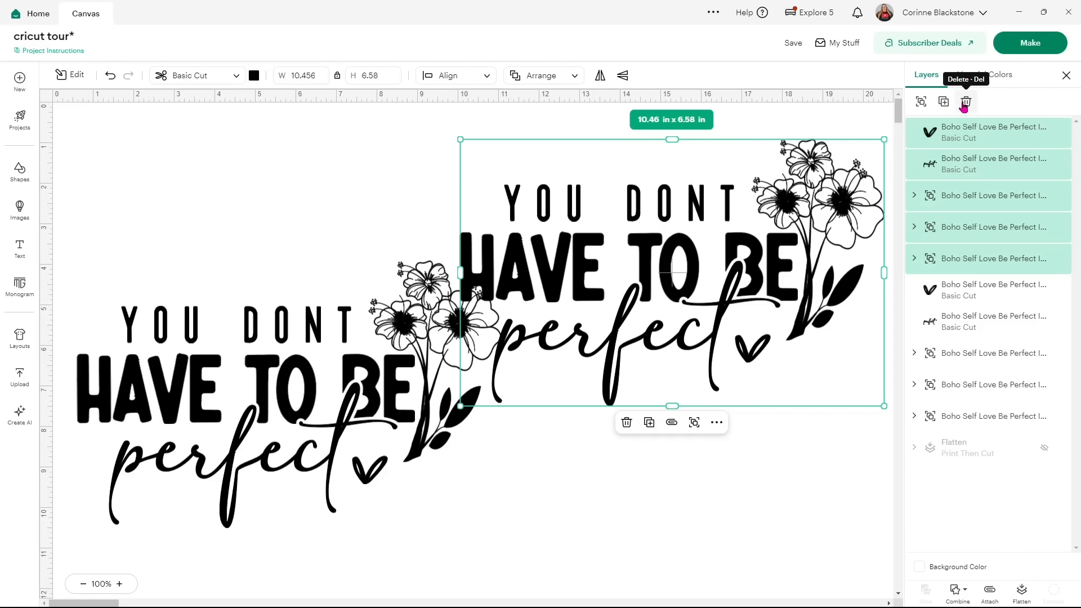
pyautogui.click(966, 103)
# Move the whole quote design up toward the canvas centre and attach its layers.
pyautogui.moveTo(553, 463); pyautogui.dragTo(119, 256)
pyautogui.moveTo(211, 371); pyautogui.dragTo(462, 288)
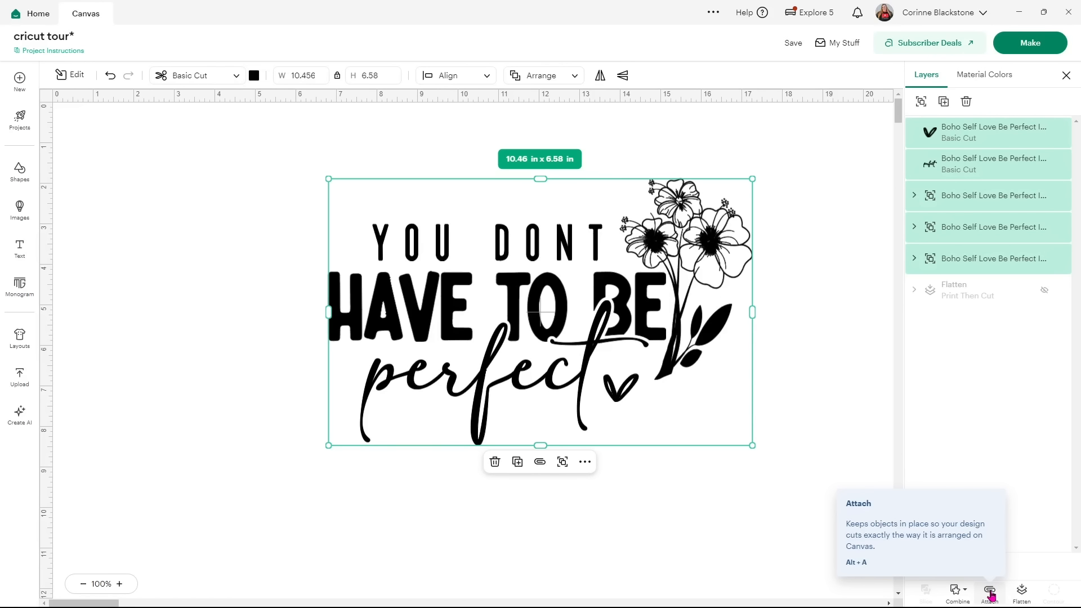
pyautogui.click(989, 594)
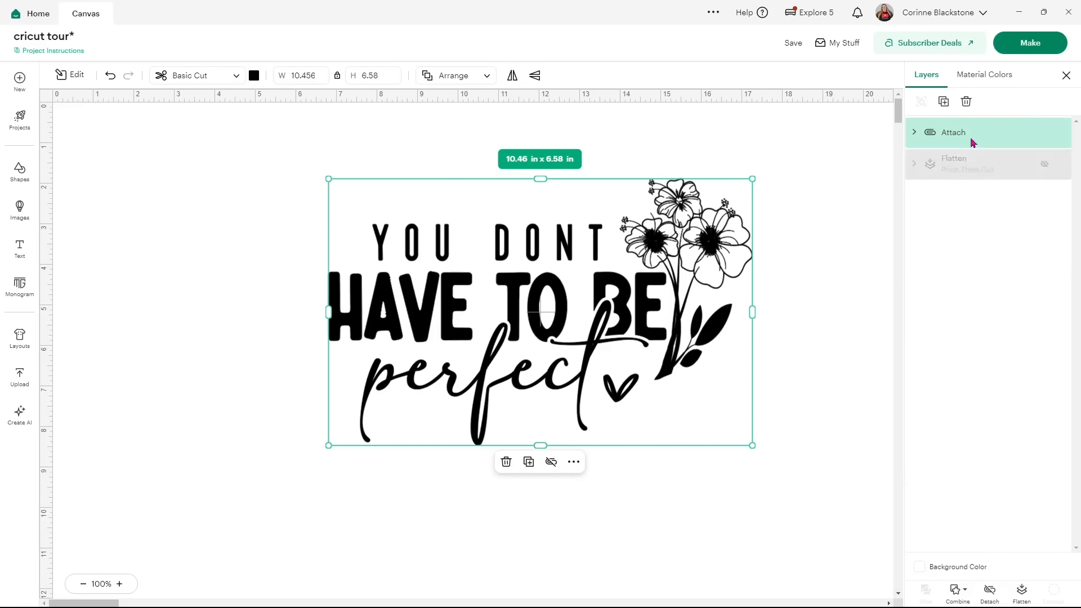
pyautogui.click(1021, 47)
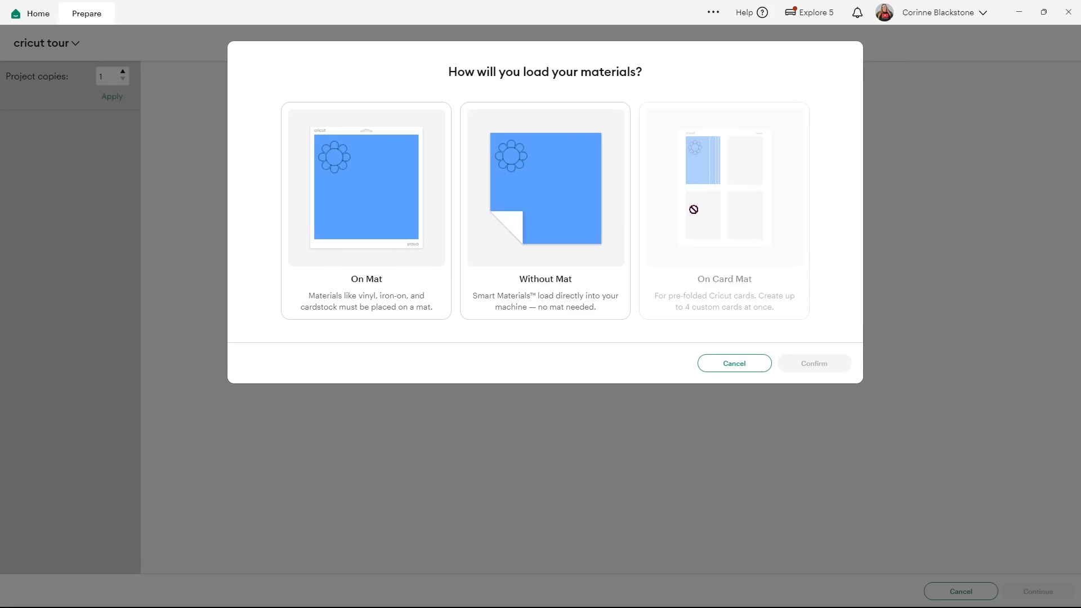
pyautogui.click(391, 236)
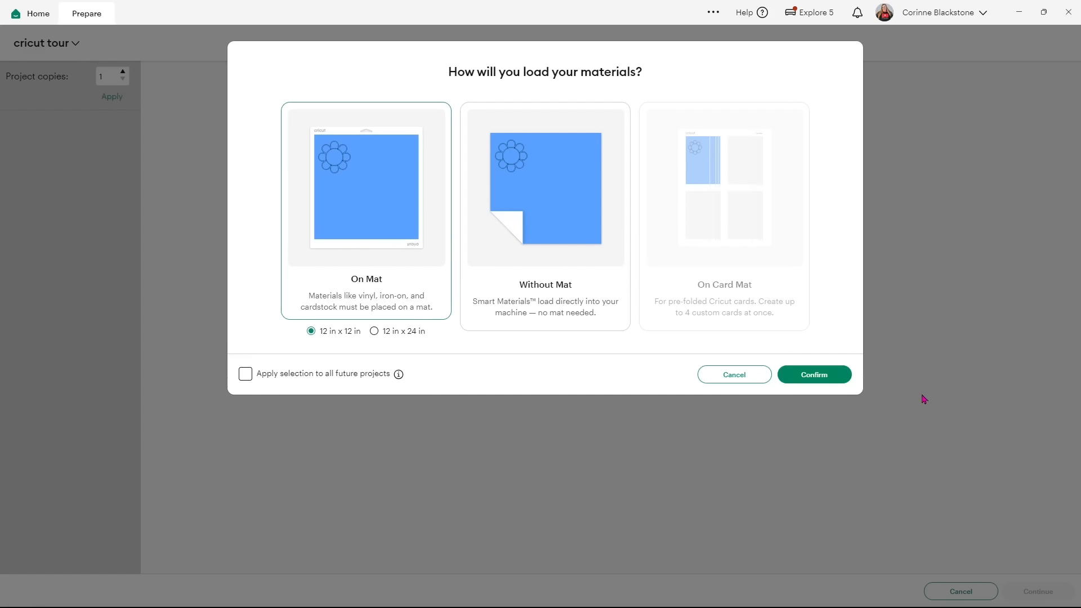
pyautogui.click(844, 378)
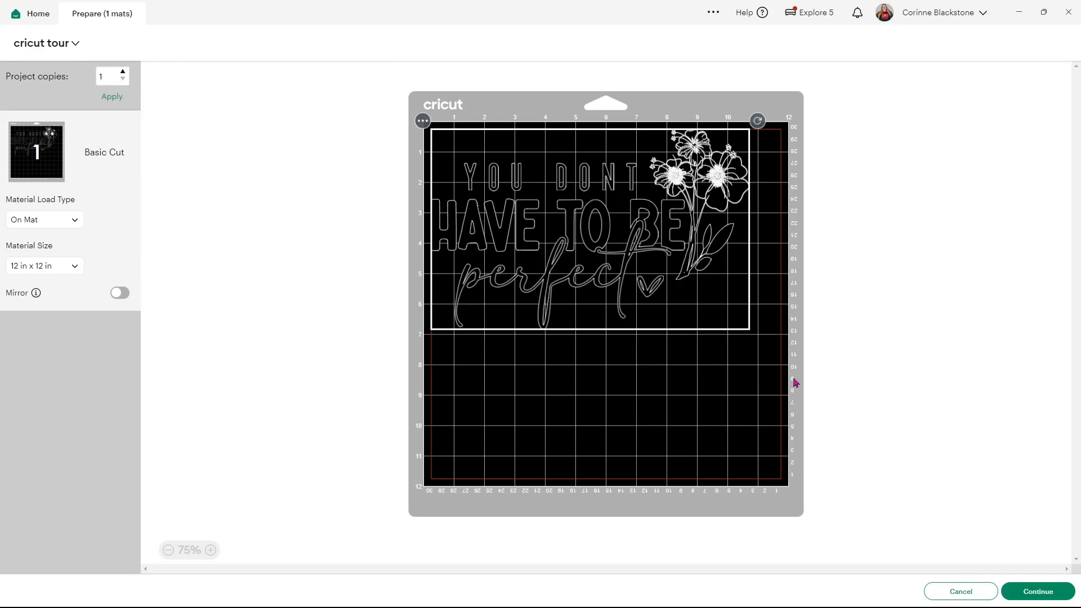
pyautogui.click(938, 594)
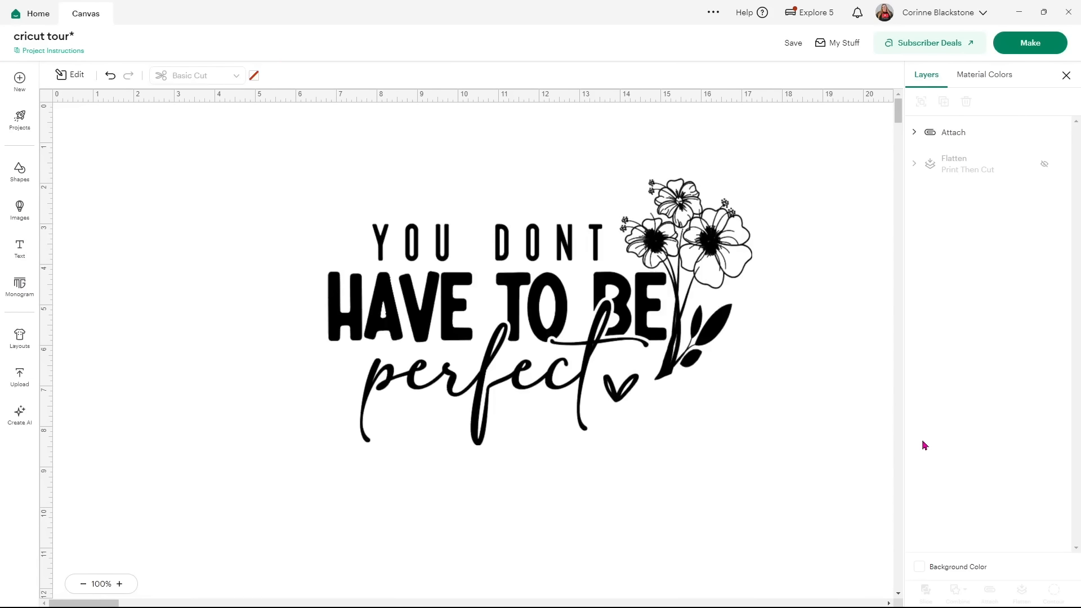
# Select the attached quote design and detach it via the right-click menu.
pyautogui.moveTo(309, 188); pyautogui.dragTo(759, 449)
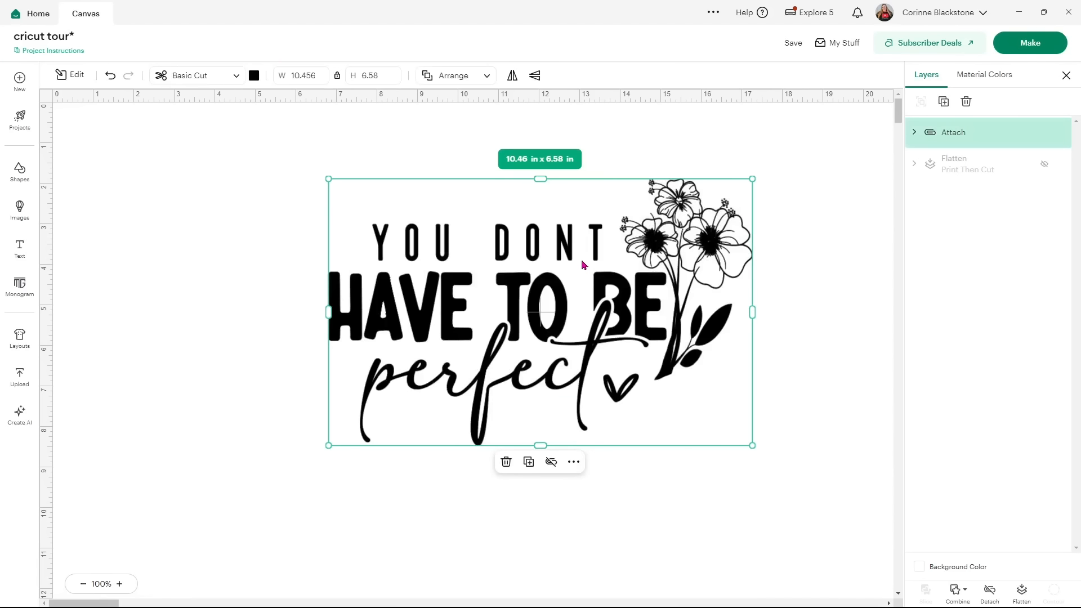
pyautogui.rightClick(583, 265)
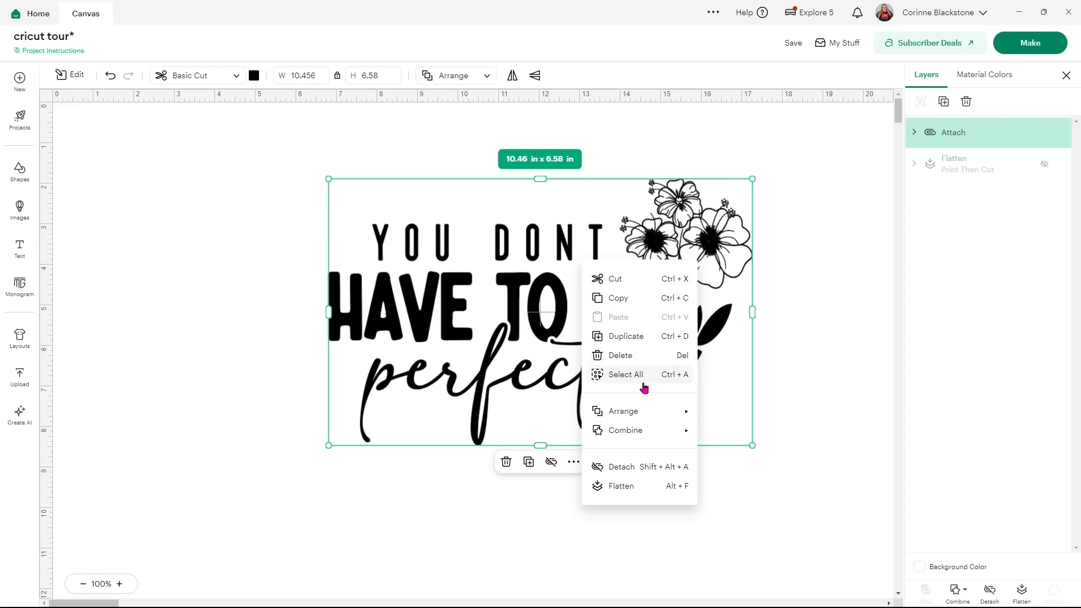
pyautogui.moveTo(645, 410)
pyautogui.moveTo(653, 438)
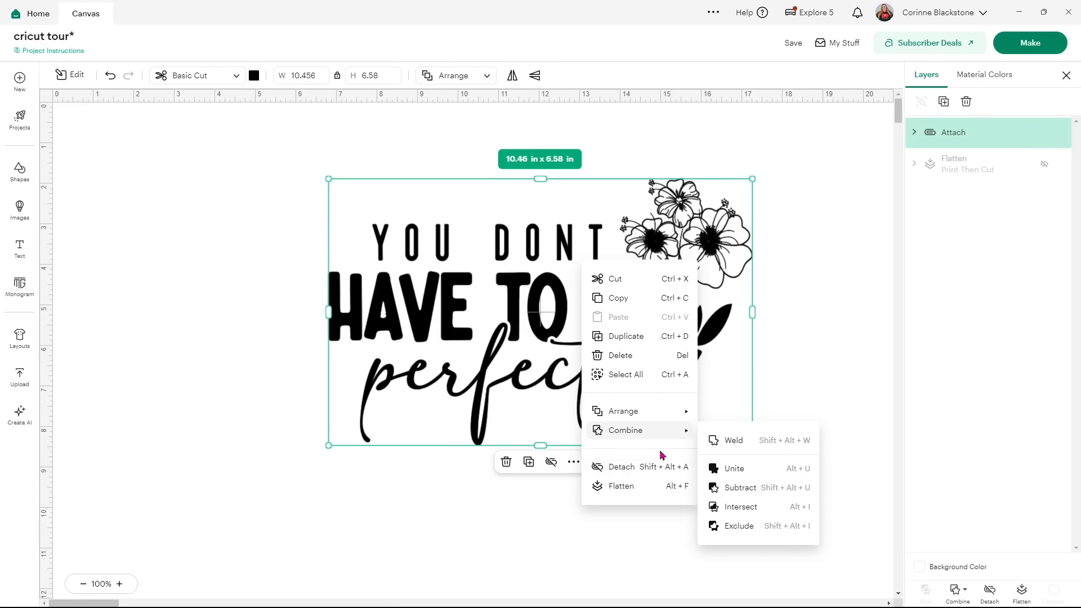
pyautogui.click(654, 472)
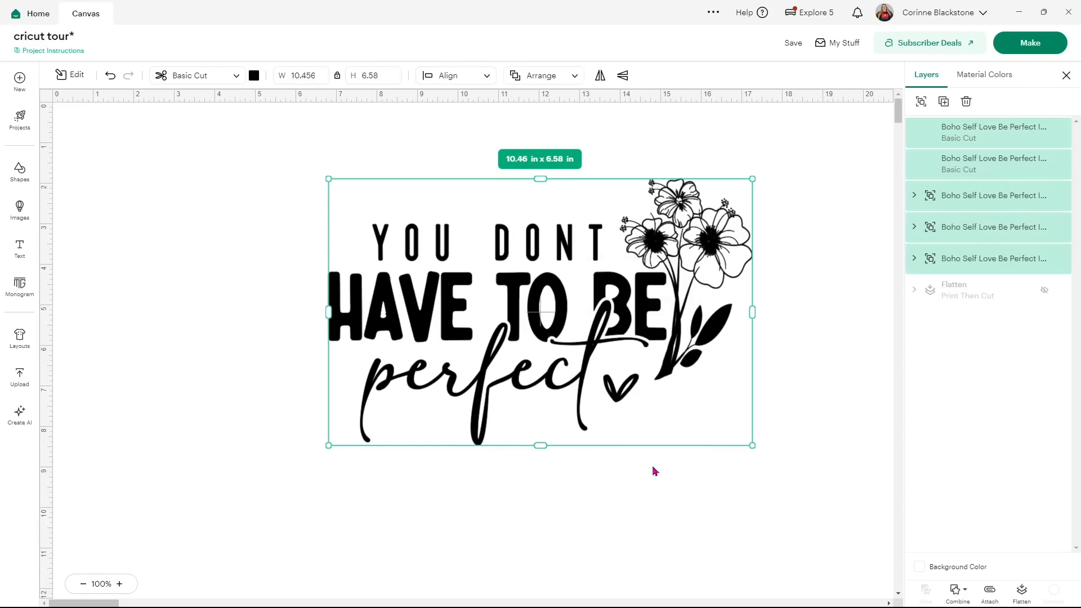
# Reattach the quote layers from the right-click menu, then dismiss a second menu unused.
pyautogui.rightClick(617, 360)
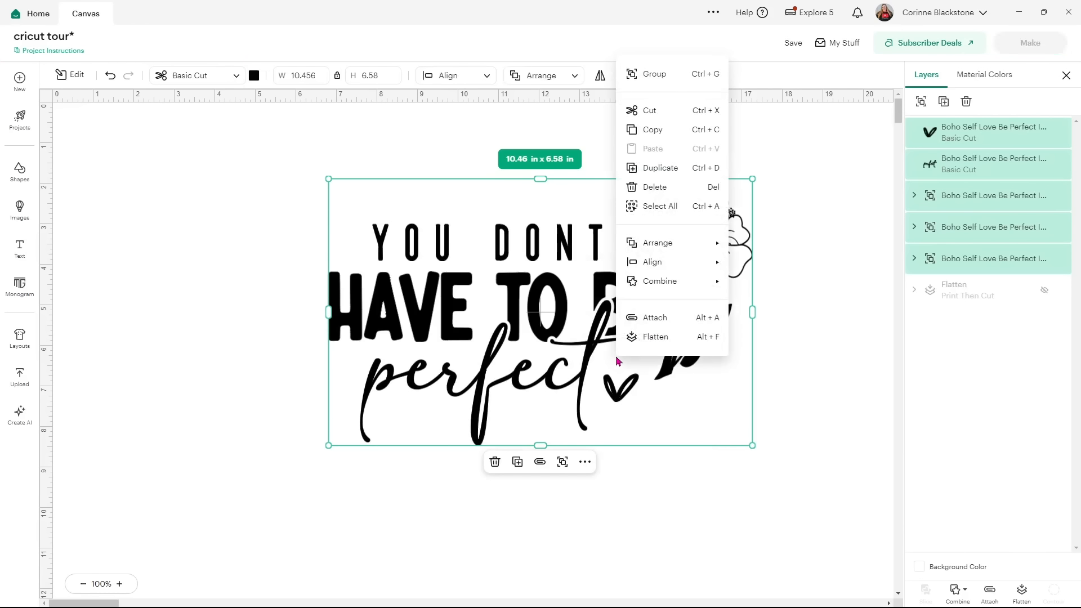
pyautogui.click(654, 319)
pyautogui.rightClick(488, 336)
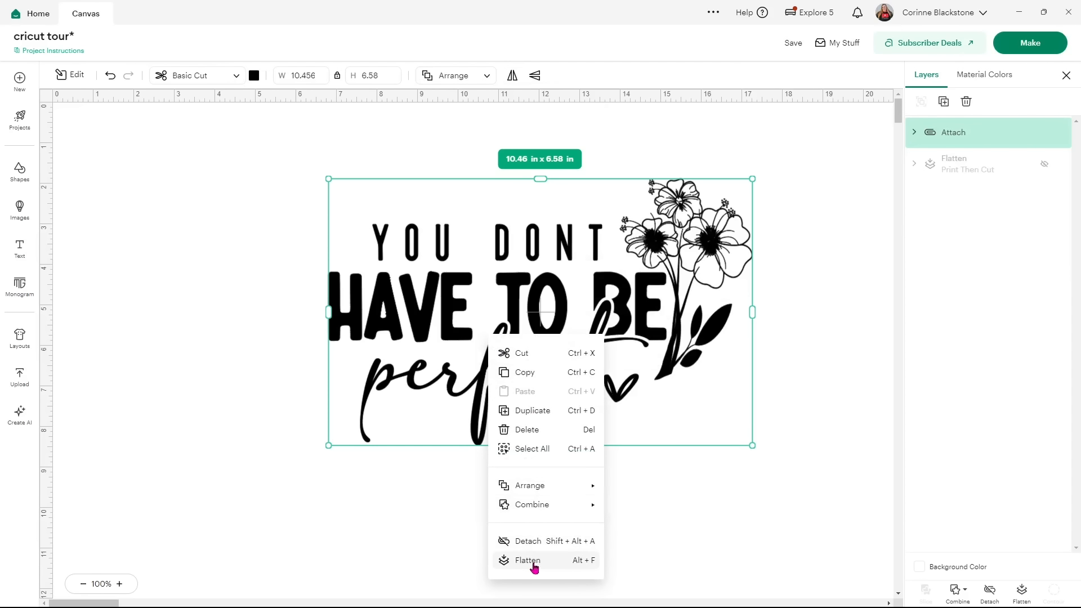
pyautogui.click(696, 553)
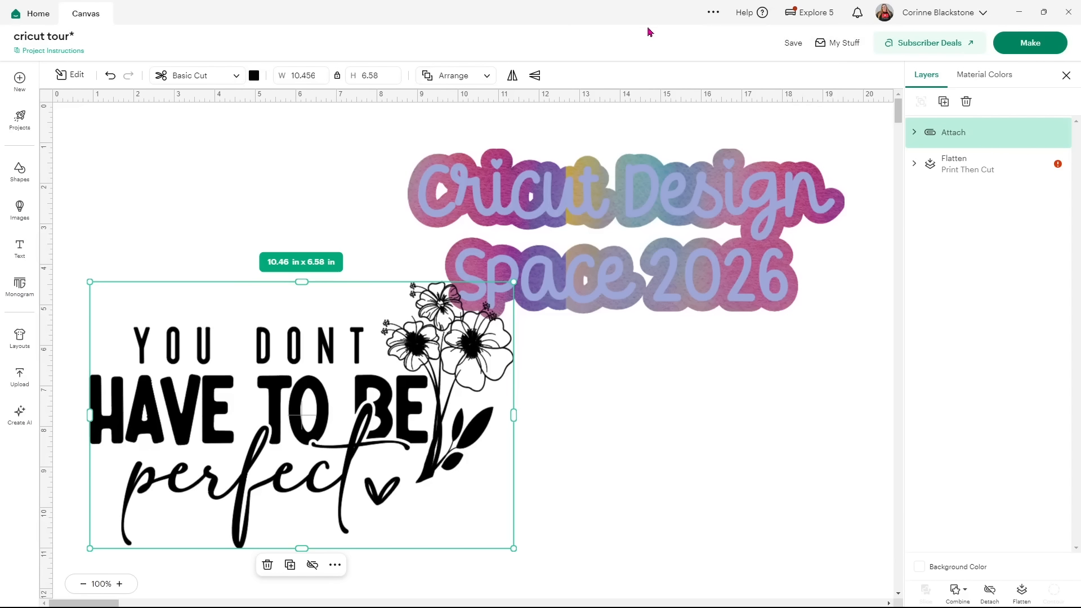
# View the app's version information from the main menu, then close that window.
pyautogui.click(711, 15)
pyautogui.moveTo(720, 23)
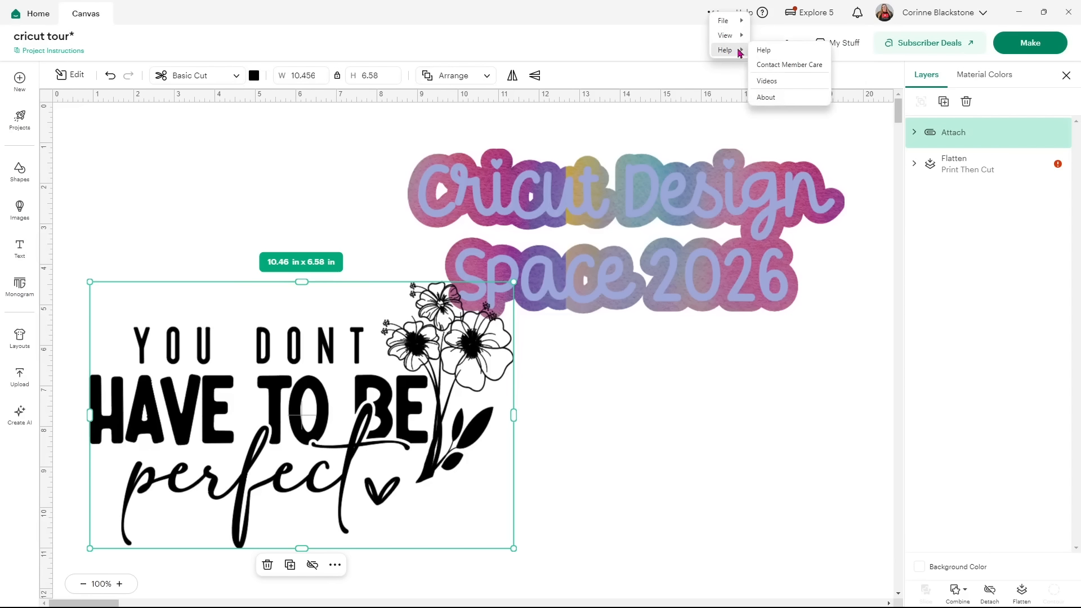
pyautogui.click(775, 97)
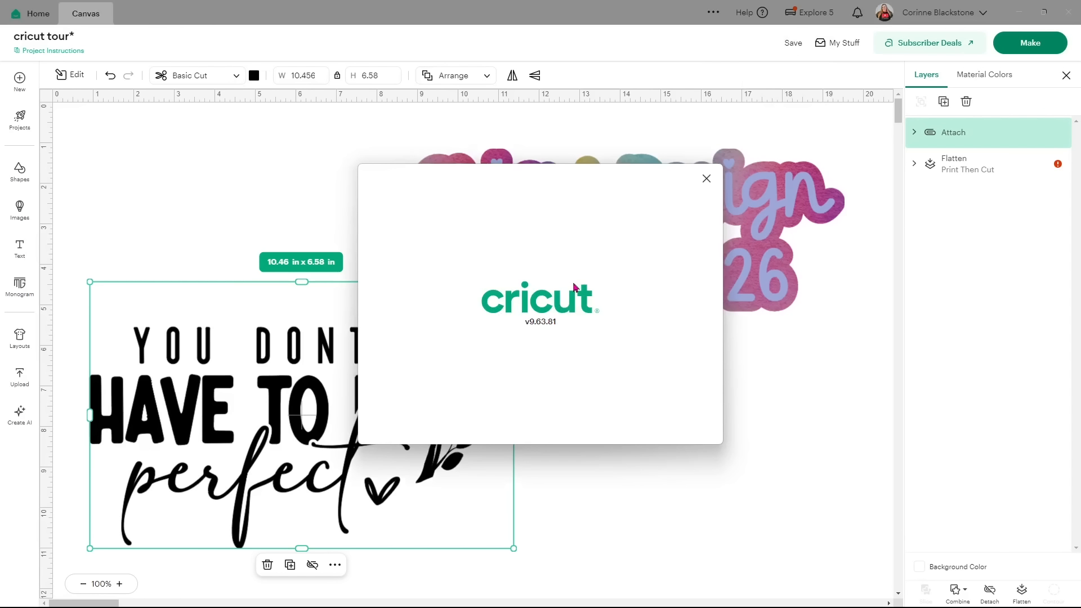
pyautogui.click(705, 179)
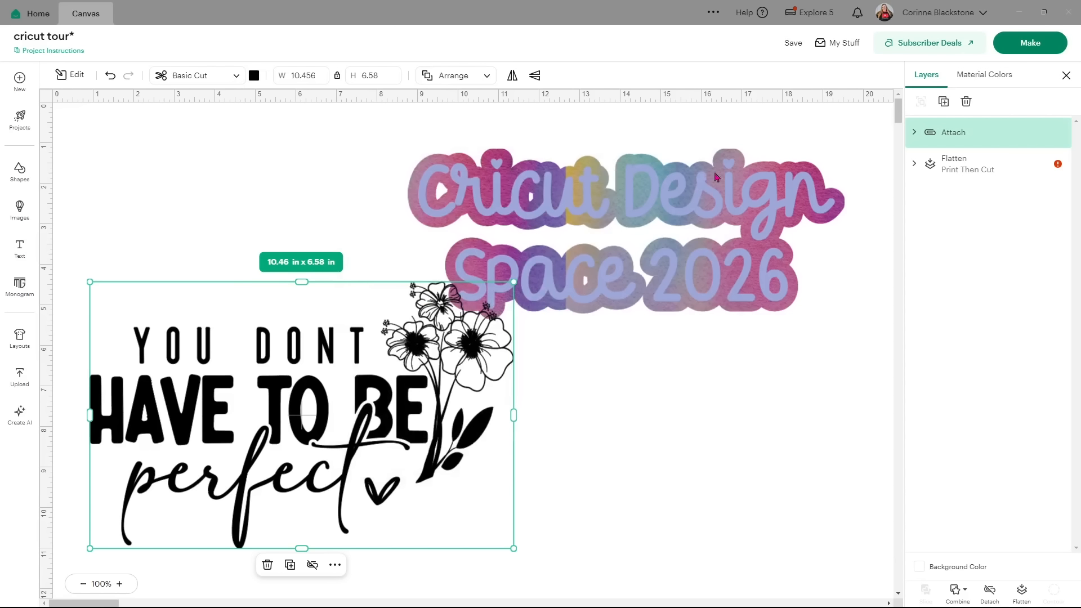
# Glance at help resources, switch the machine to Maker - D729, and briefly view its settings.
pyautogui.click(751, 17)
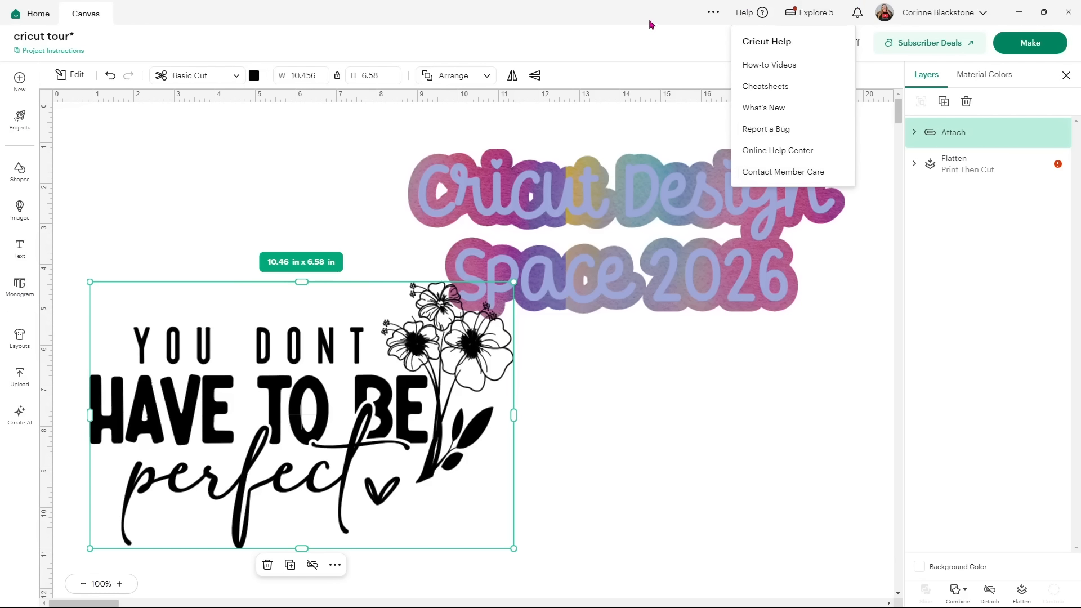
pyautogui.click(743, 16)
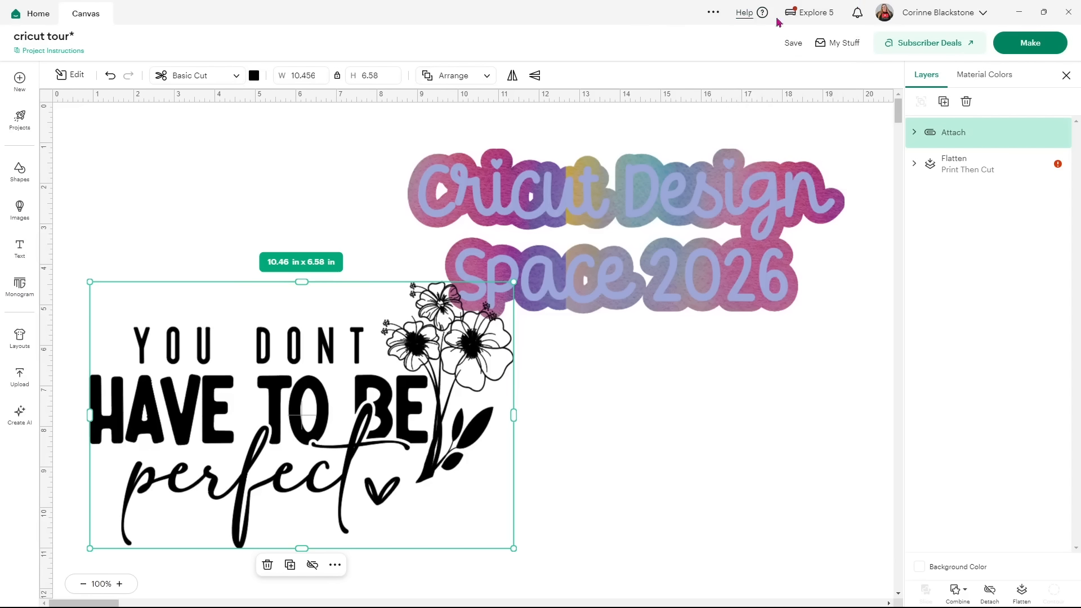
pyautogui.click(813, 16)
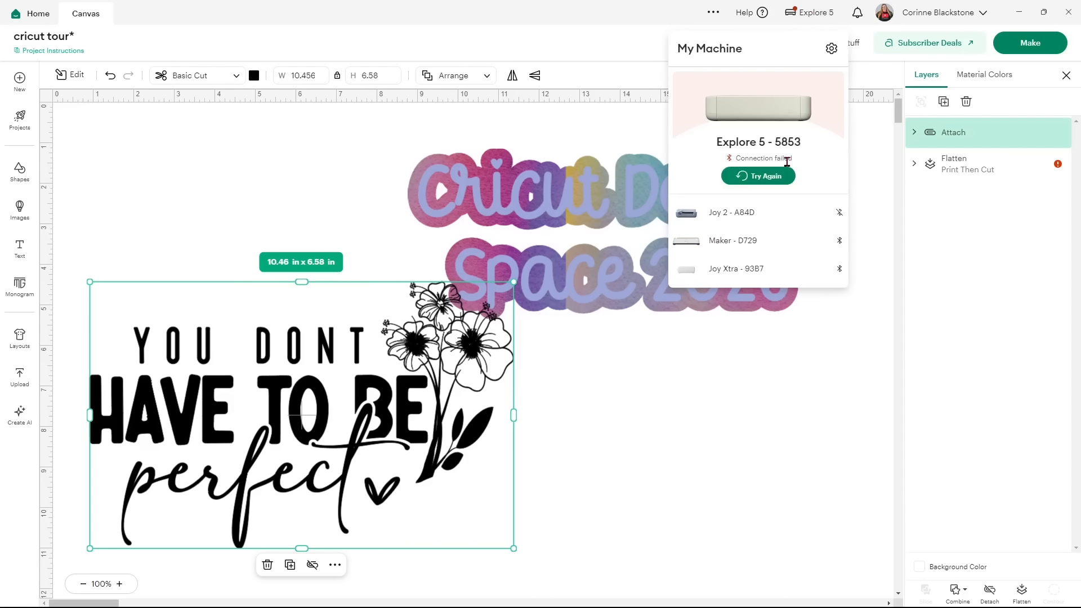
pyautogui.click(741, 248)
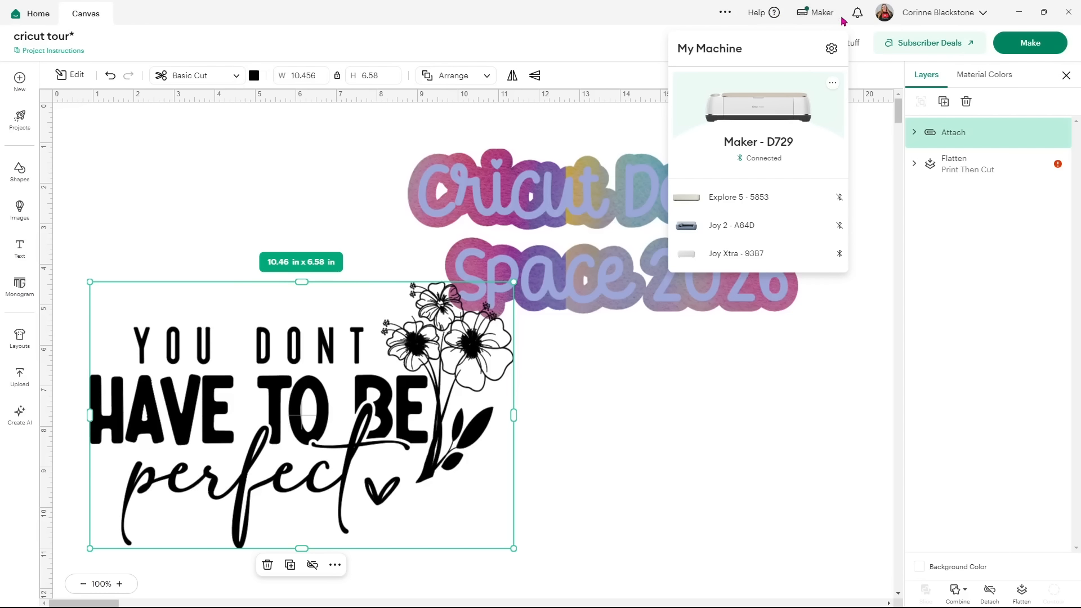
pyautogui.click(831, 49)
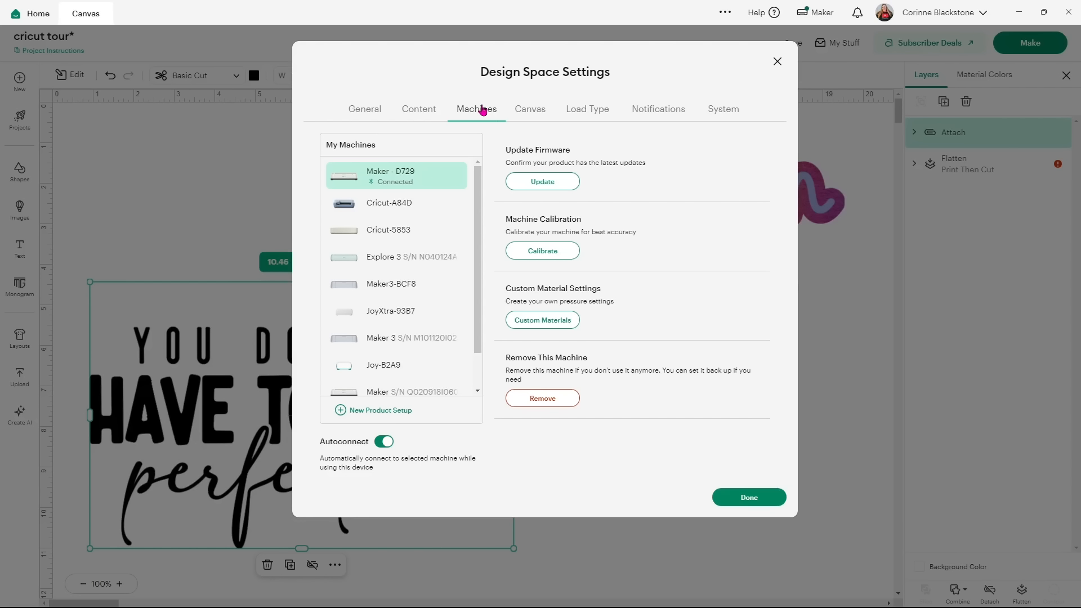
pyautogui.click(776, 63)
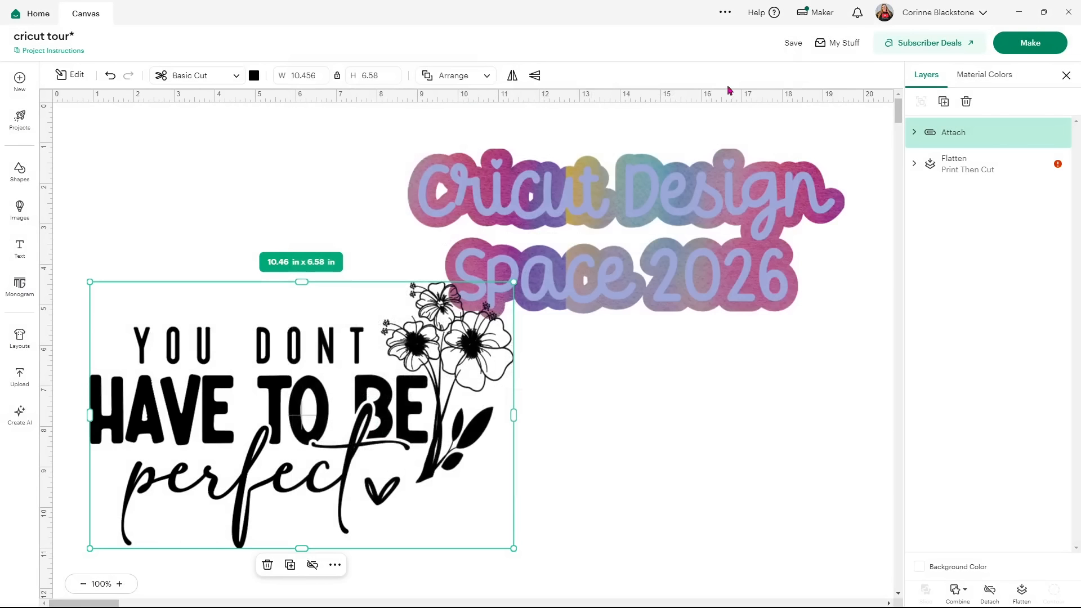
# Check notifications, then open Design Space Settings at the Content tab showing Mature Content: Hide.
pyautogui.click(859, 17)
pyautogui.click(982, 14)
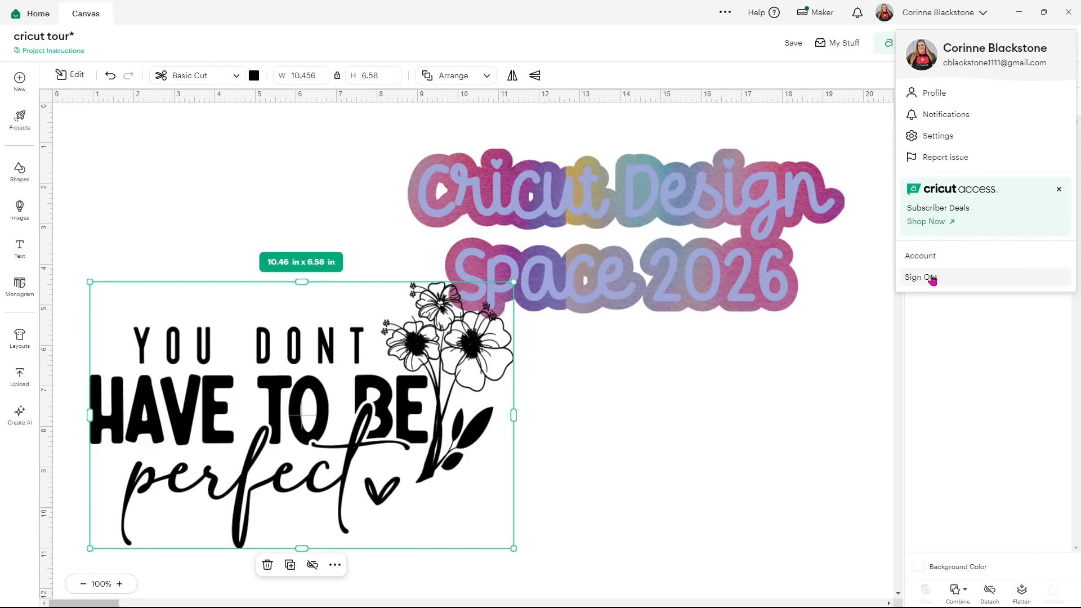
pyautogui.click(959, 142)
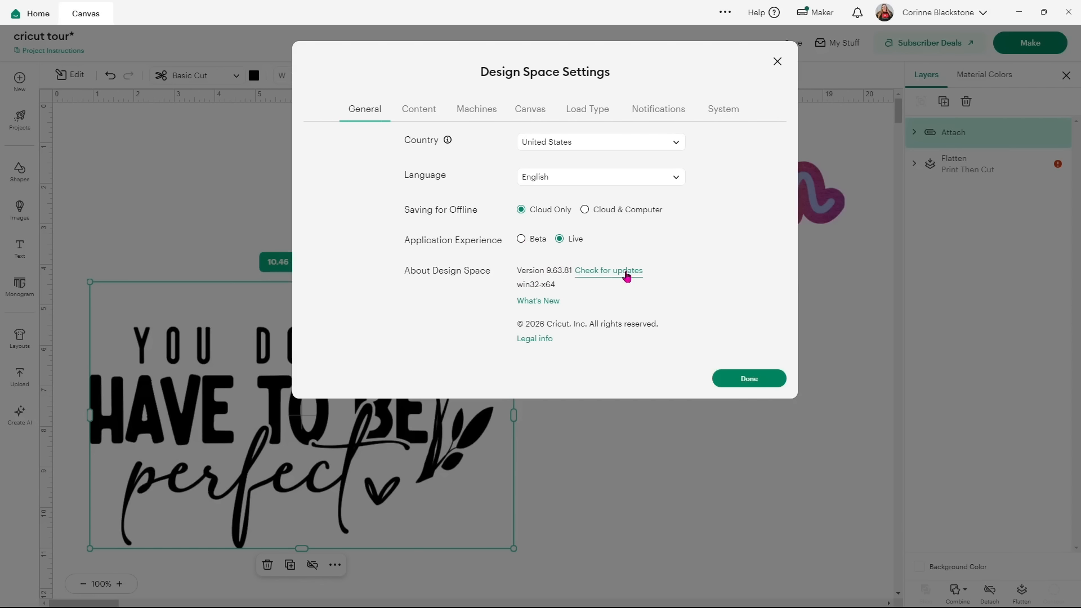
pyautogui.click(421, 112)
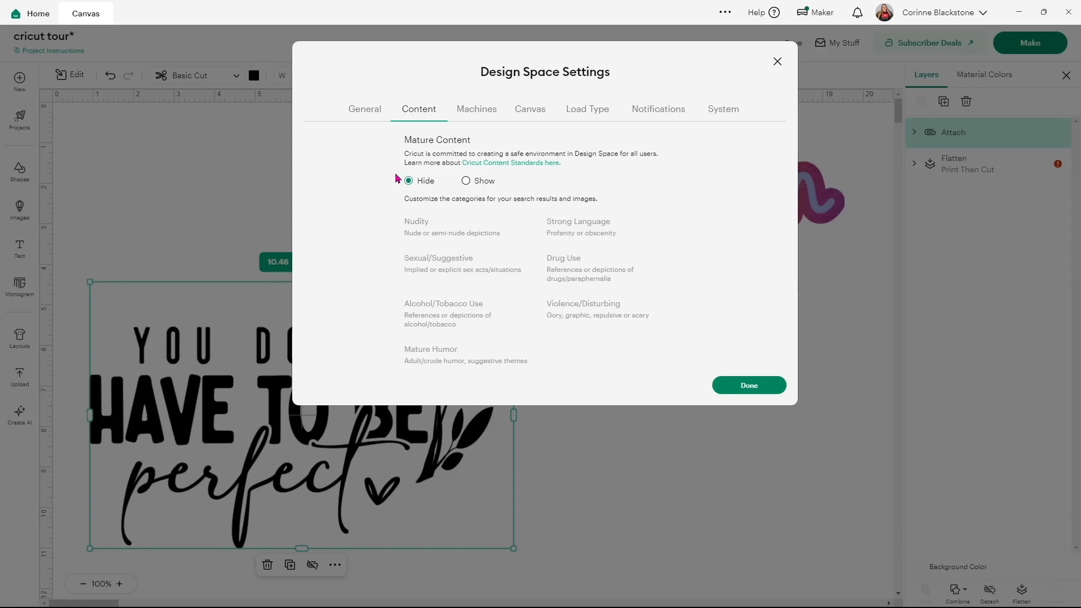
# Set Mature Content to Show with the 18+ confirmation submitted, then view the Machines tab.
pyautogui.click(466, 182)
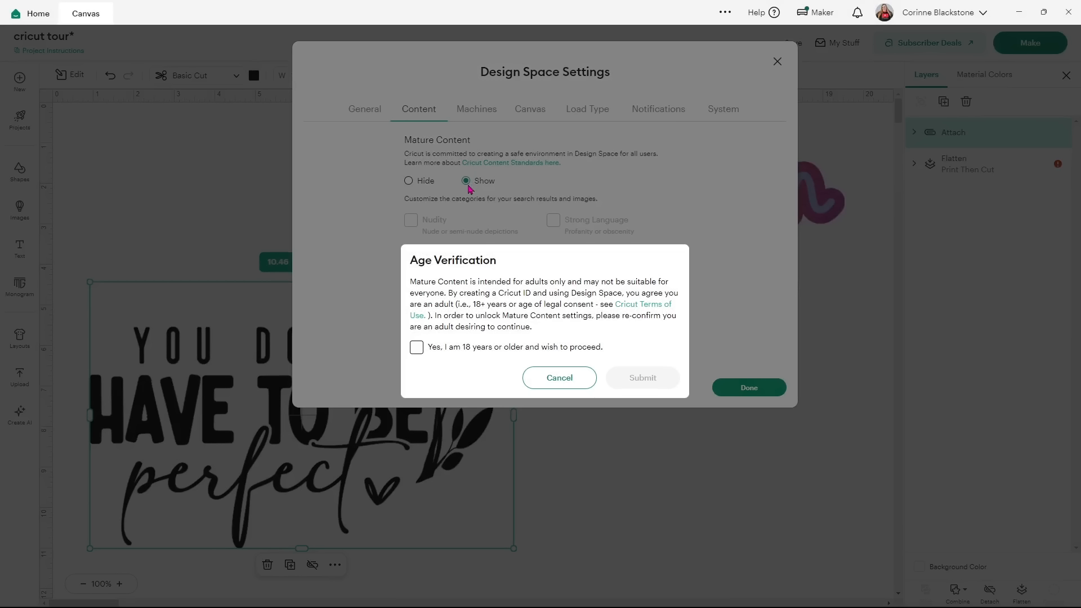
pyautogui.click(416, 347)
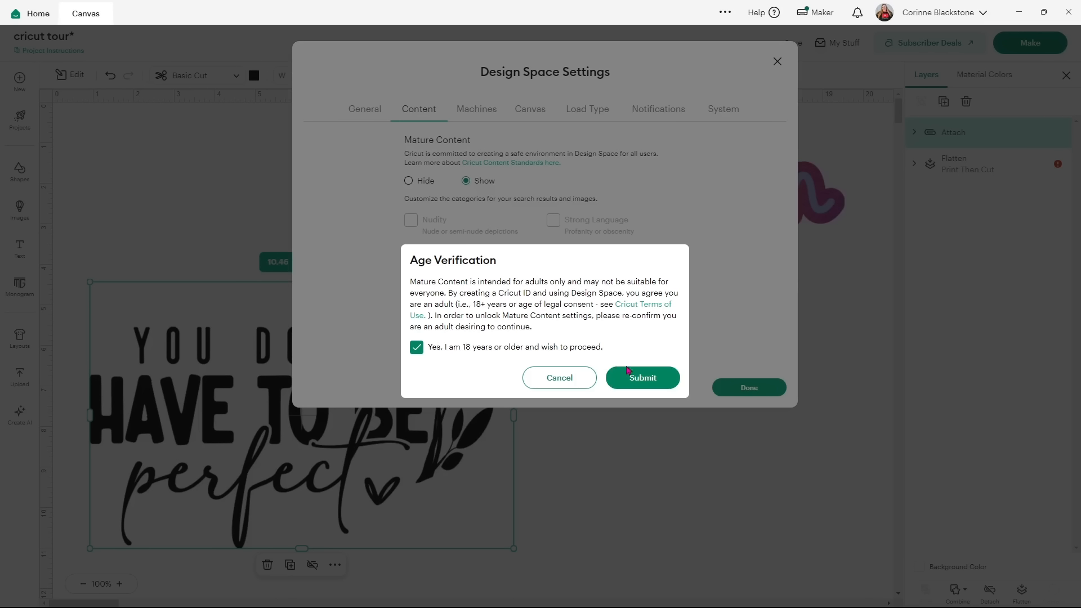
pyautogui.click(627, 371)
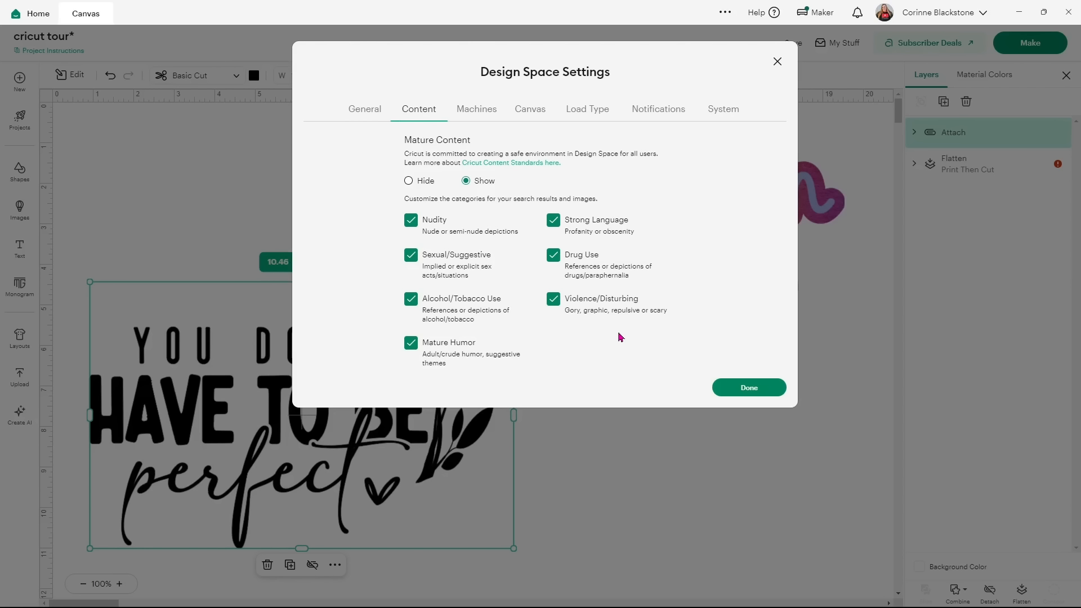
pyautogui.click(479, 109)
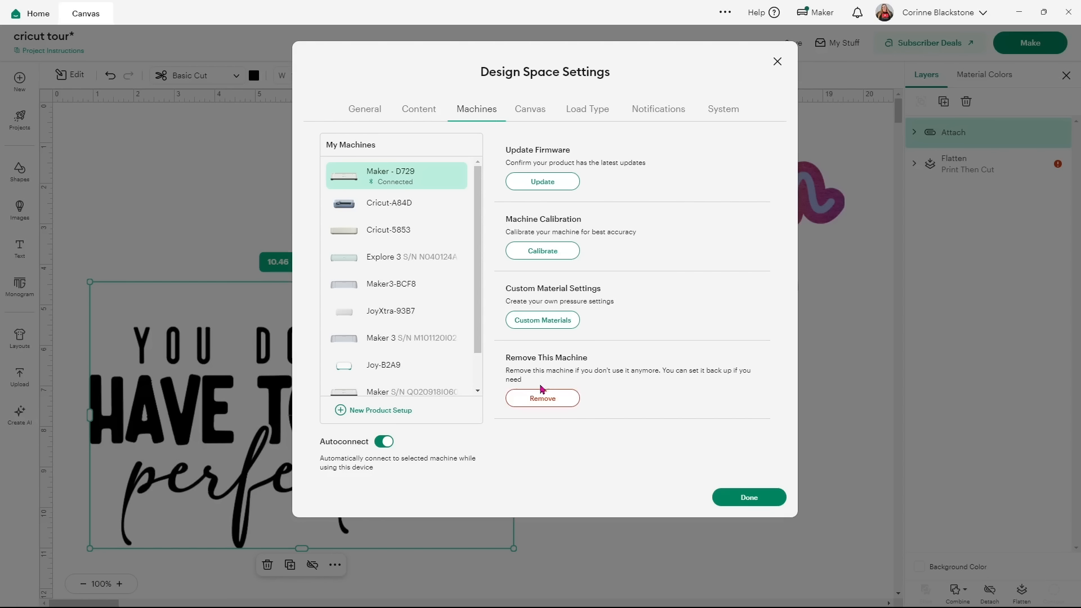
pyautogui.moveTo(475, 286); pyautogui.dragTo(479, 332)
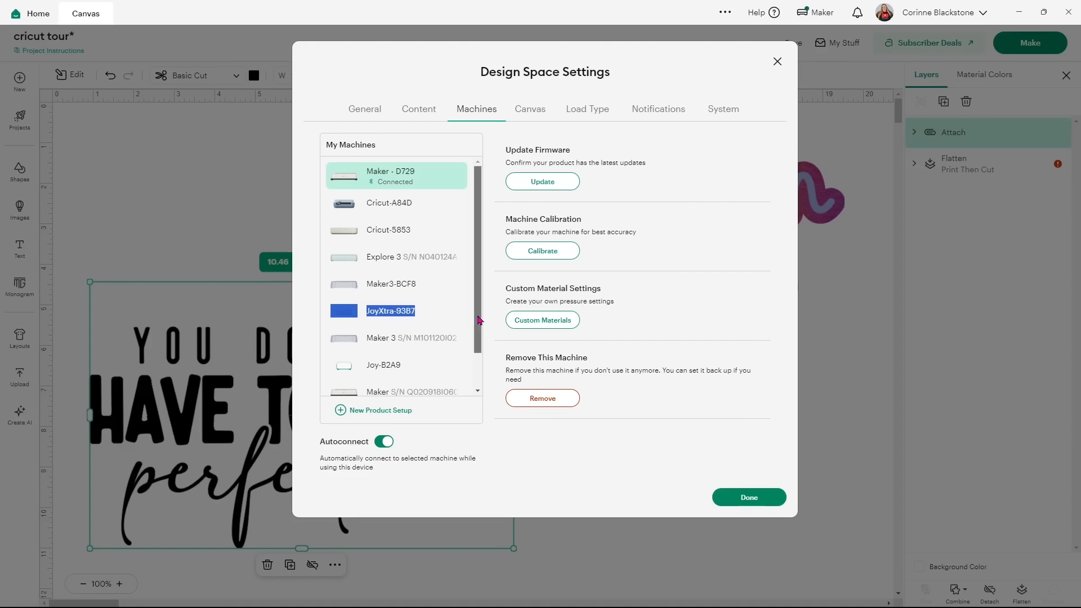
pyautogui.moveTo(480, 321); pyautogui.dragTo(483, 394)
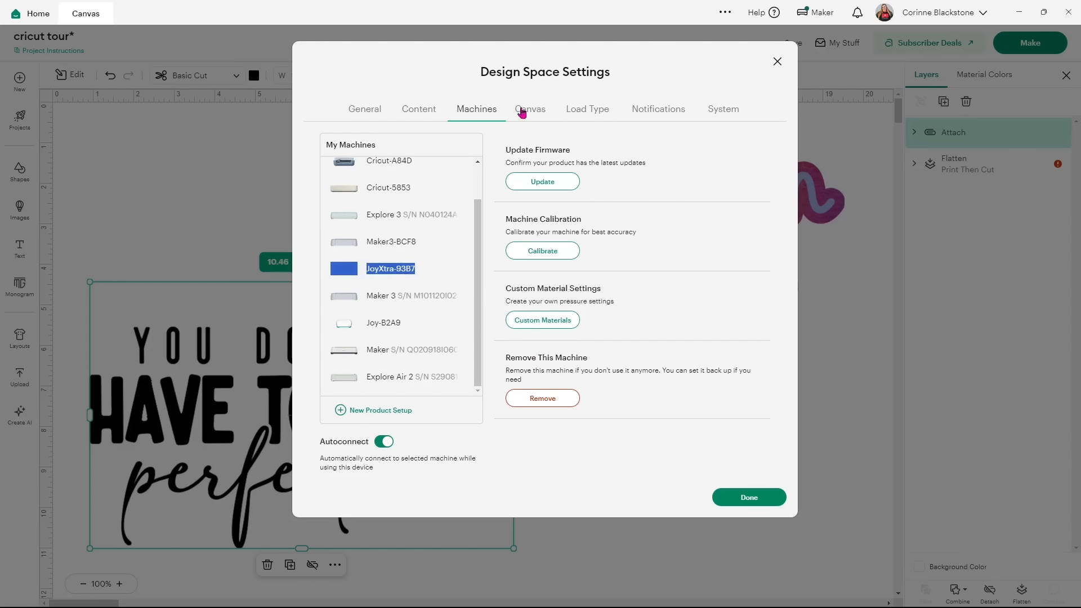
# Set Snap to Align to No in the Canvas preferences.
pyautogui.click(543, 117)
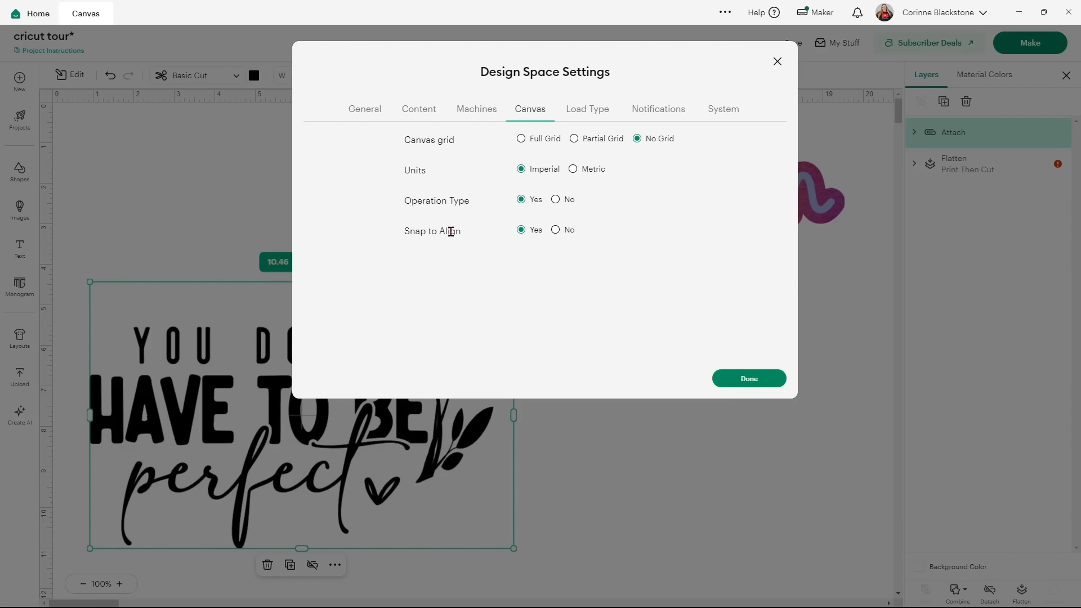
pyautogui.click(556, 231)
# Review the Load Type defaults, keeping Cricut Maker and the Letter Print Then Cut page size.
pyautogui.click(594, 115)
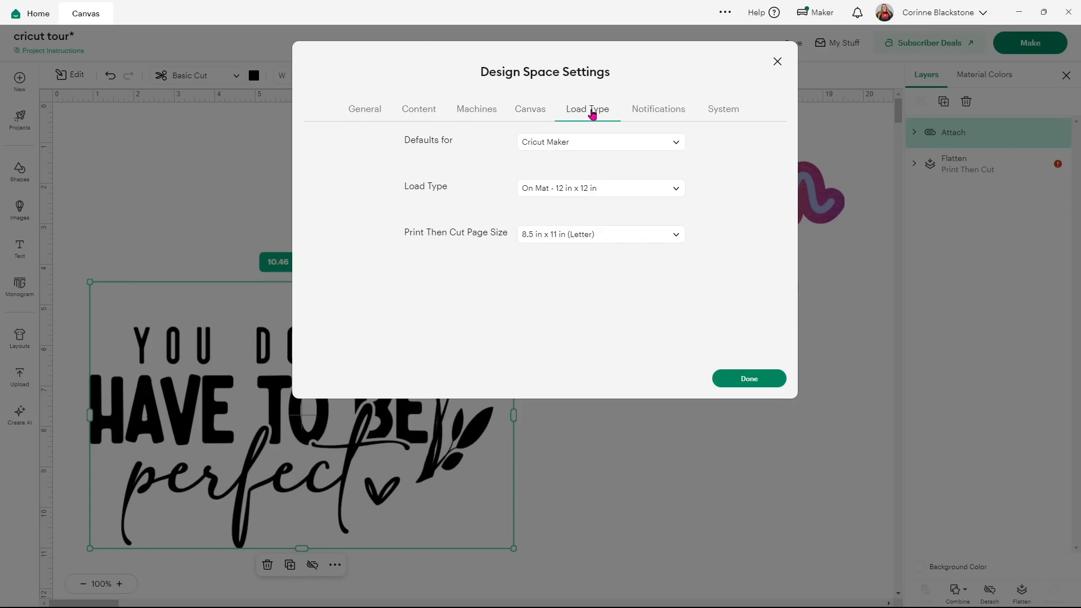
pyautogui.click(677, 144)
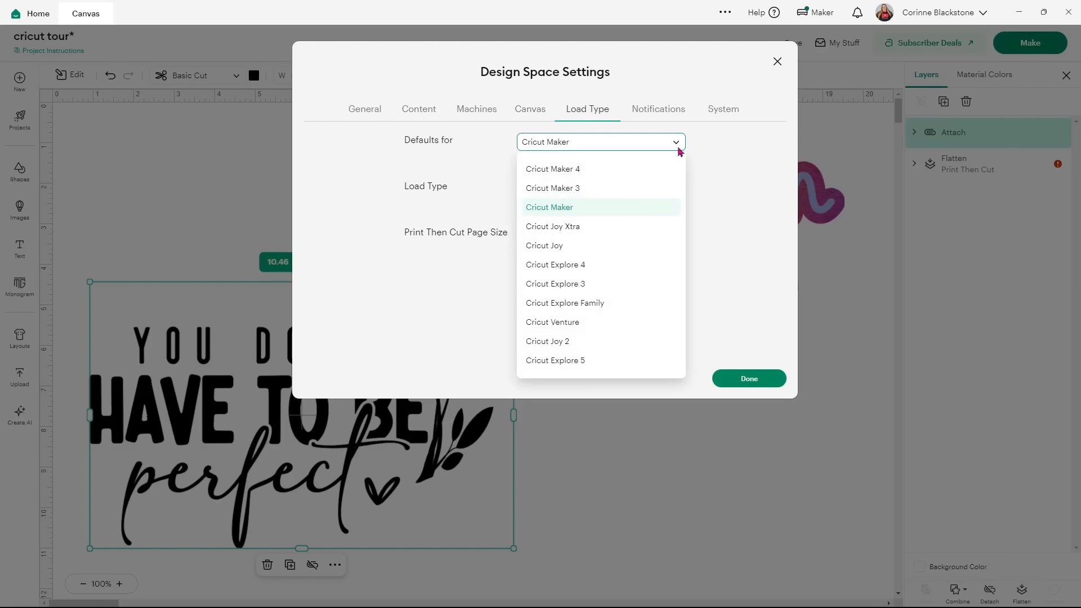
pyautogui.click(702, 157)
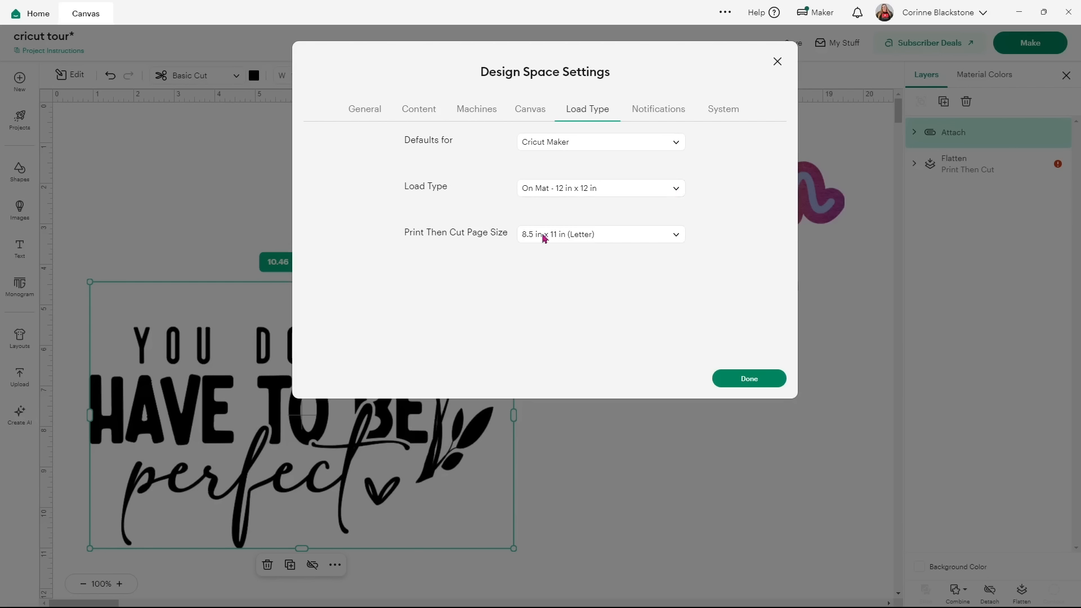
pyautogui.click(621, 240)
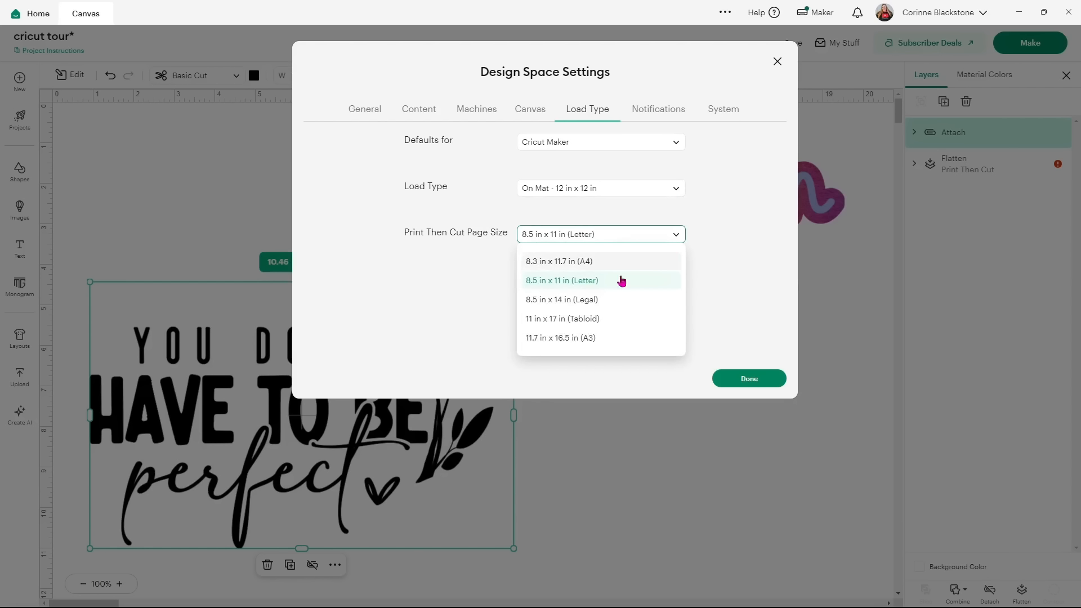
pyautogui.click(730, 208)
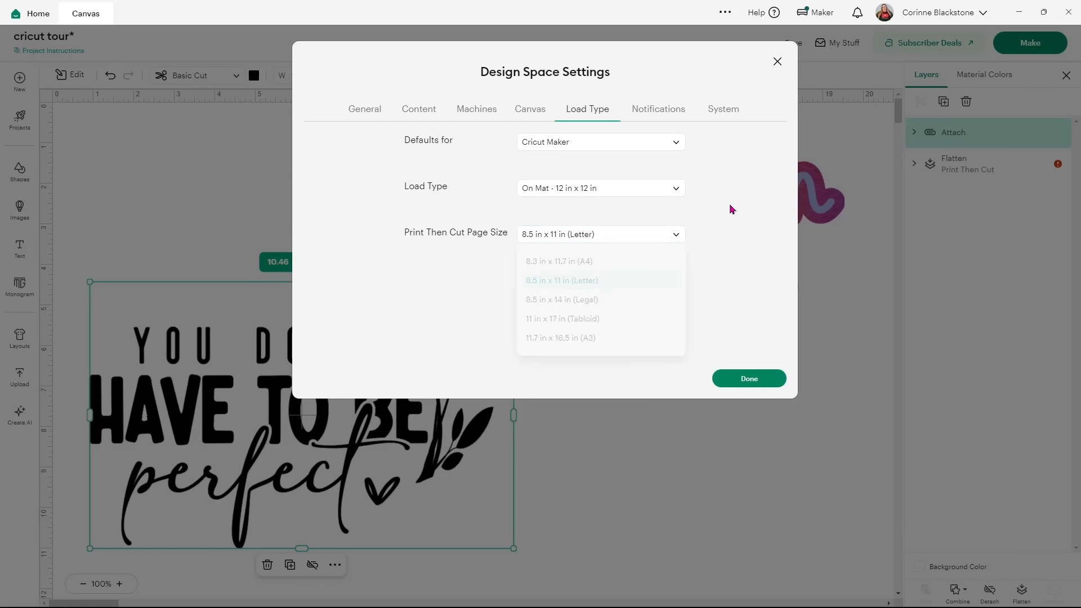
# Review the Notifications preferences, then the System information.
pyautogui.click(680, 114)
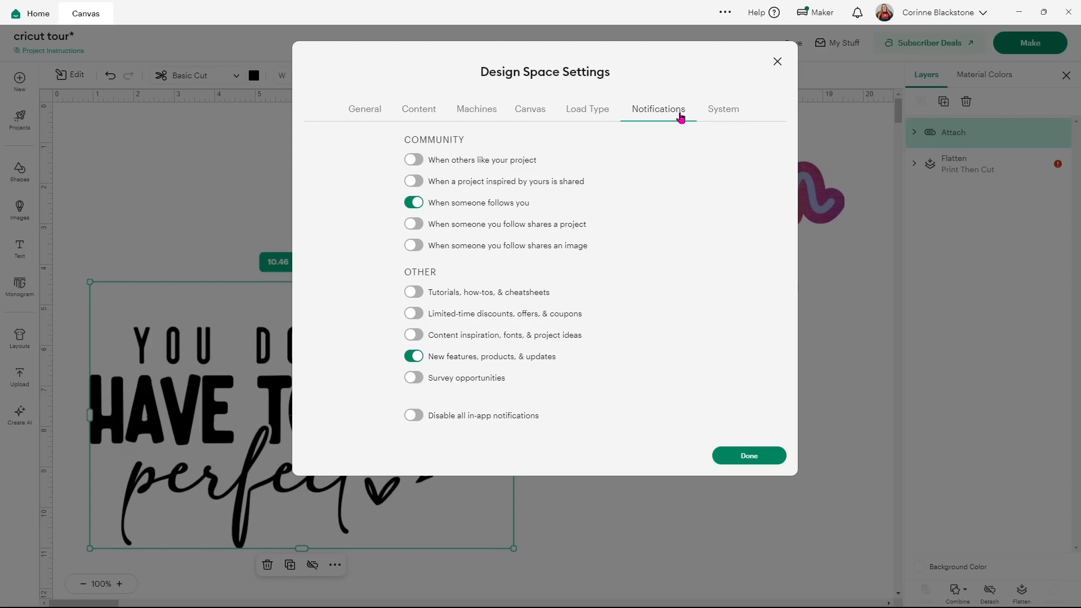
pyautogui.click(721, 109)
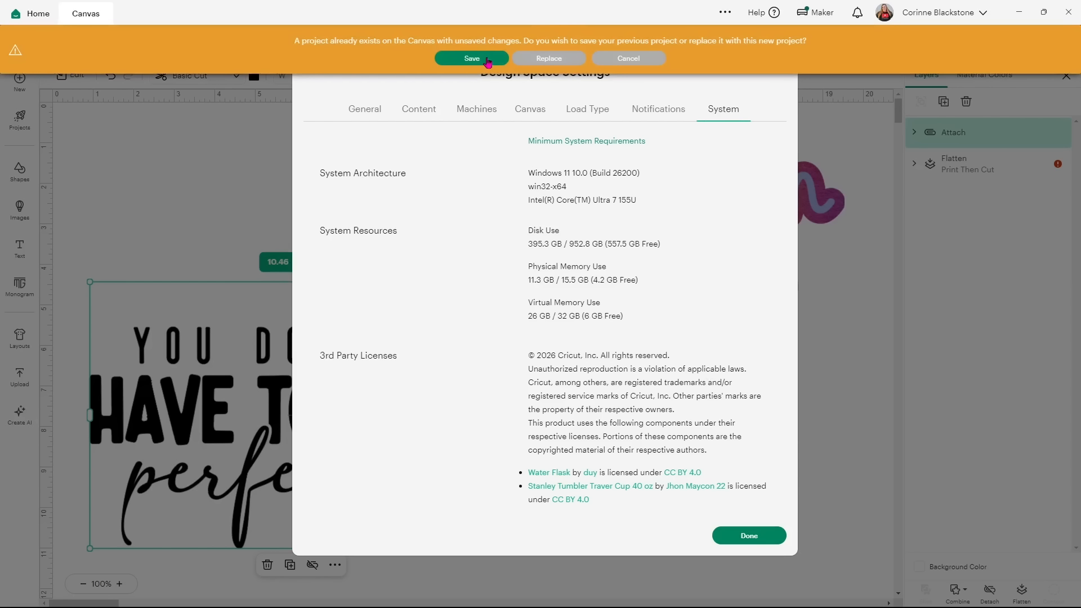
# Replace the unsaved quote project with a new Untitled Project.
pyautogui.click(582, 61)
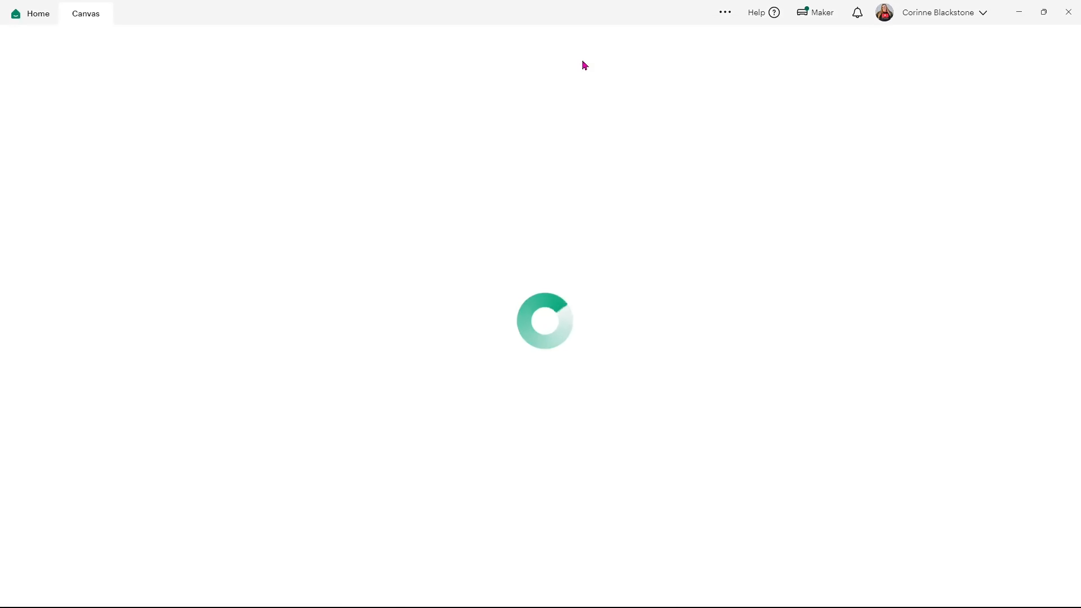